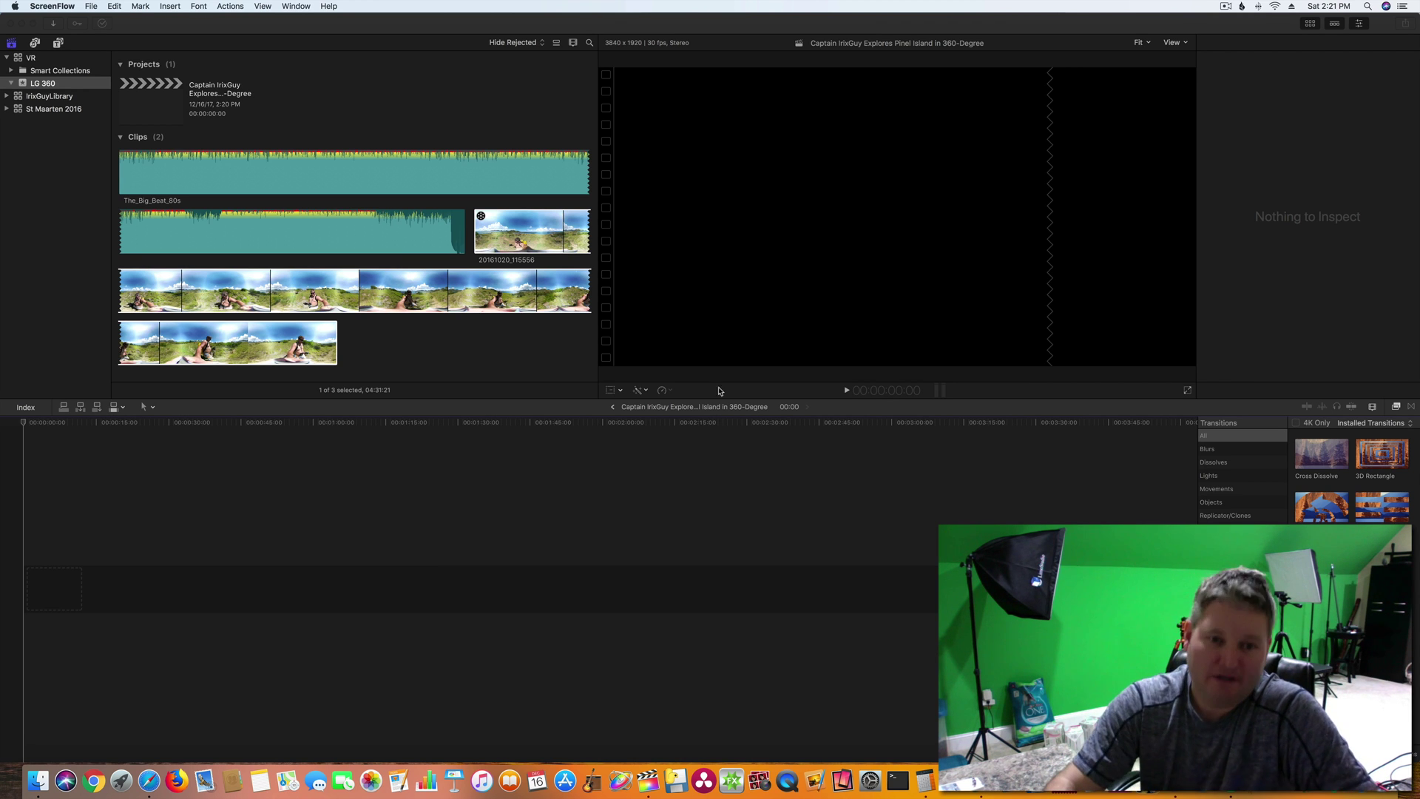
Load the 20161020_115556 360° hike clip from the LG 360 event into the viewer
left_click(513, 234)
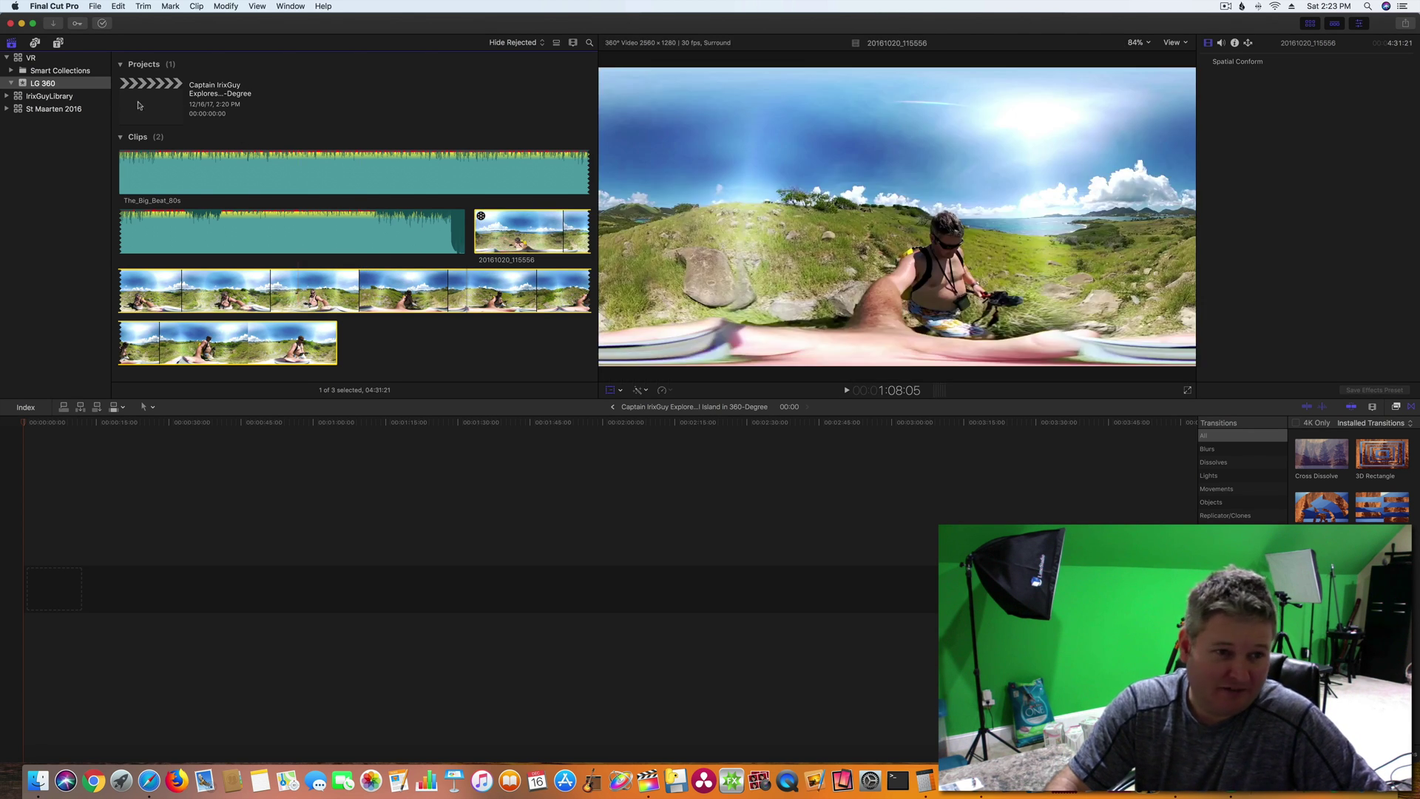
Edit the project name so it ends 'Island in 360 Degrees' instead of 'in 360-Degree'
left_click(216, 94)
left_click(235, 85)
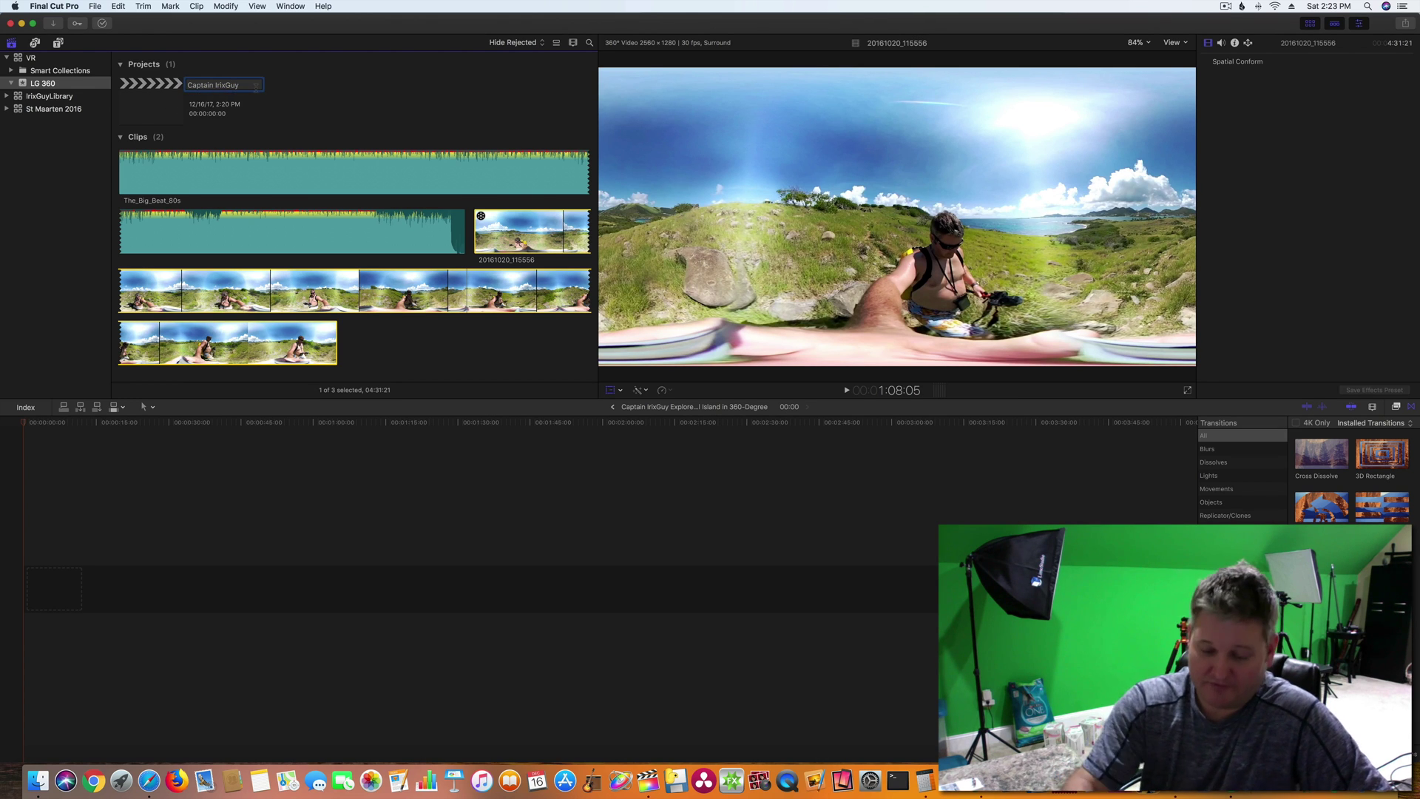
key("super+Right")
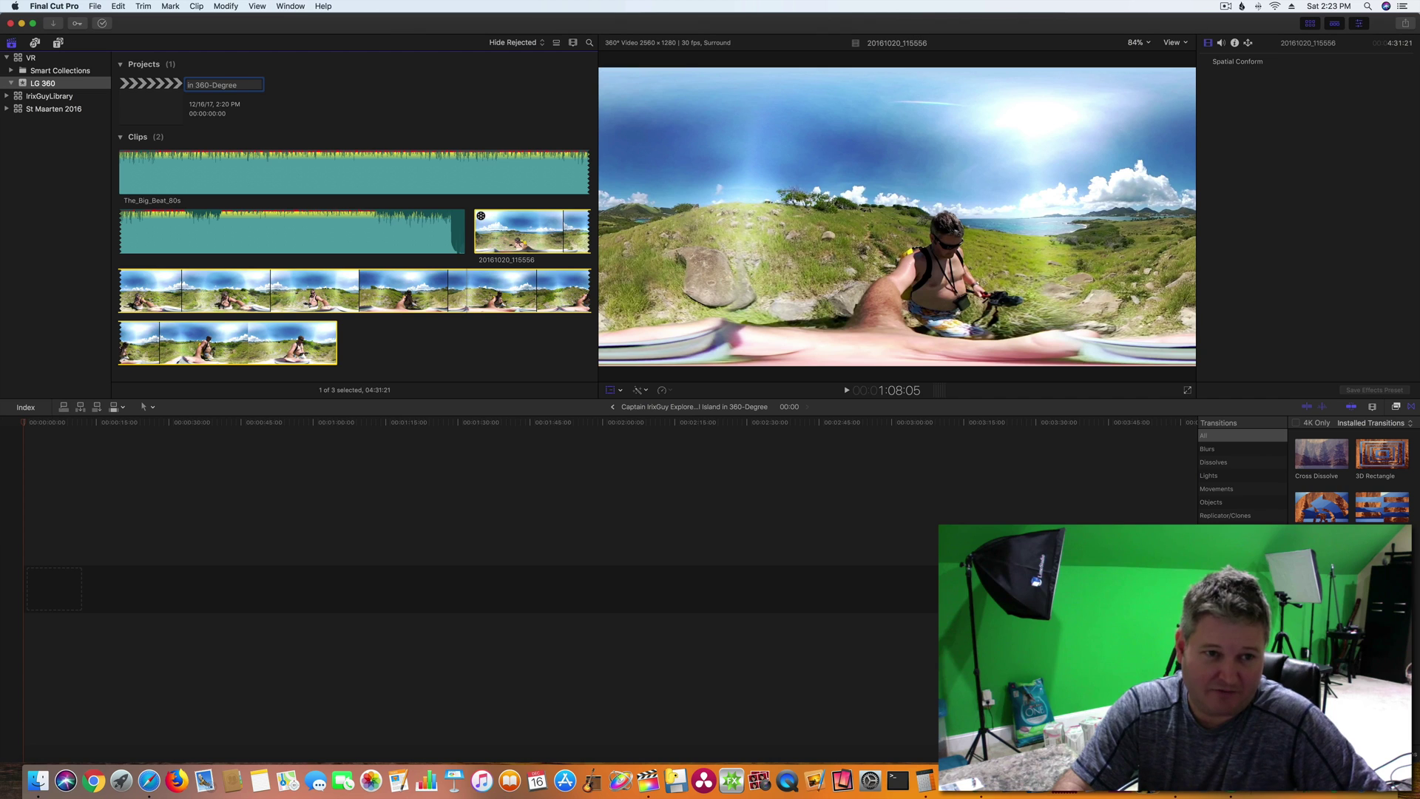
key("BackSpace")
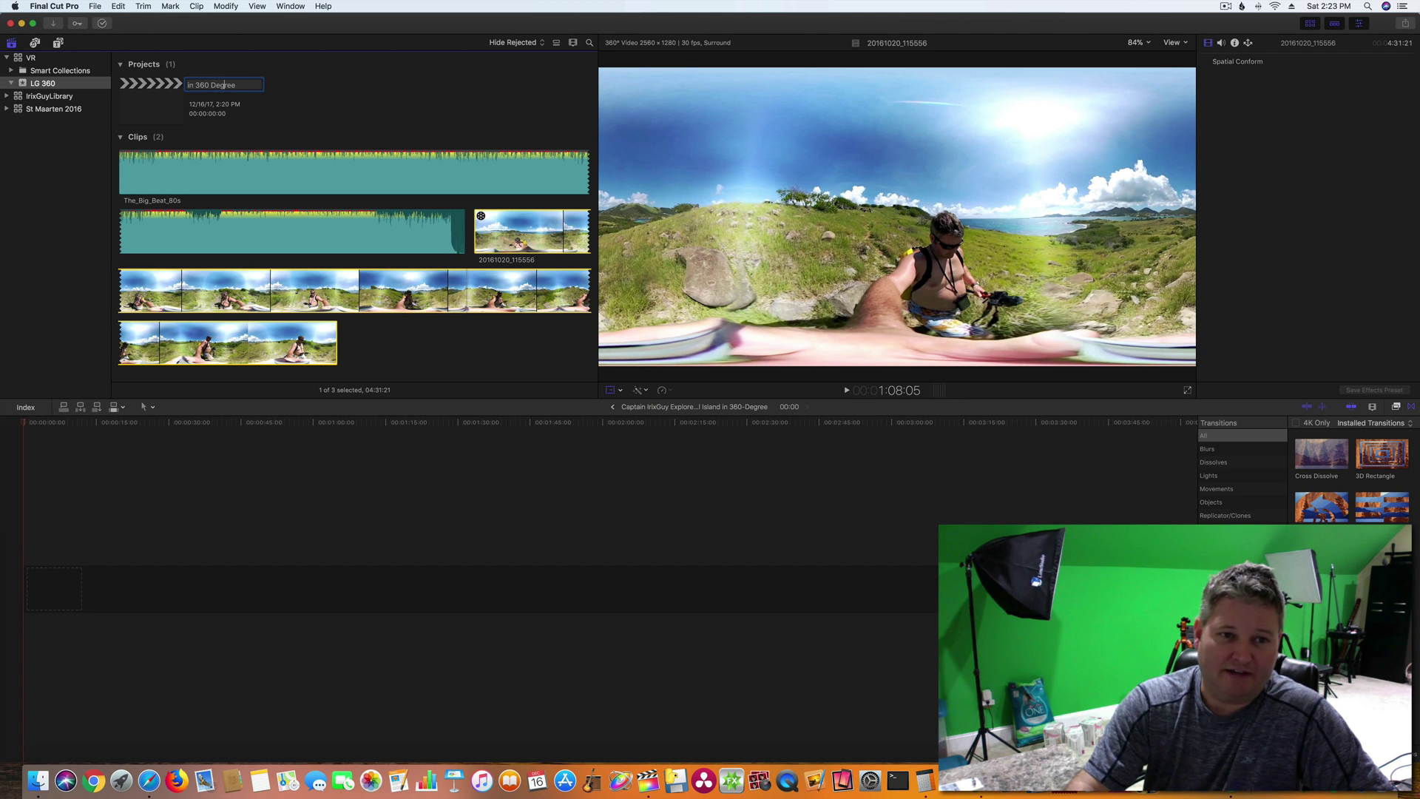
type("s")
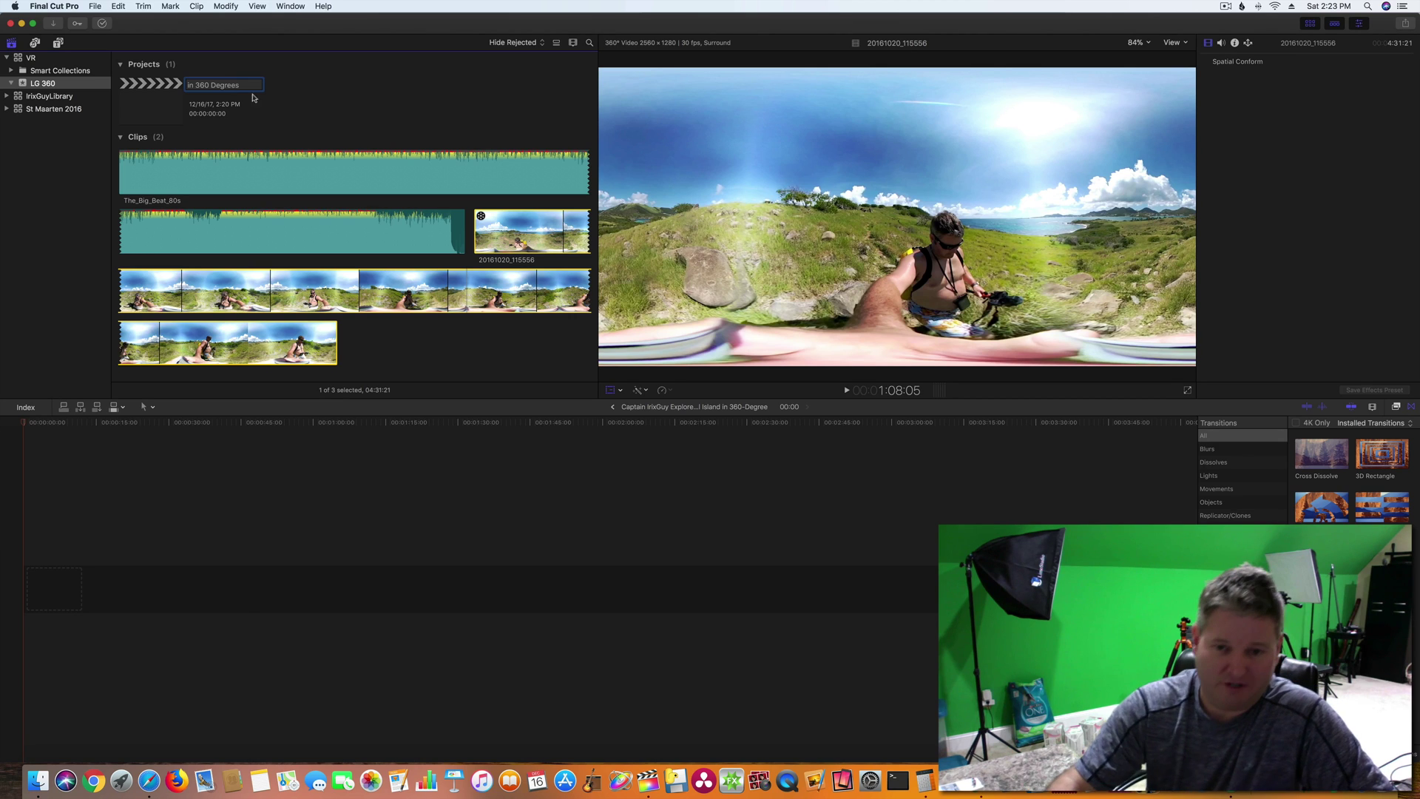
left_click(245, 472)
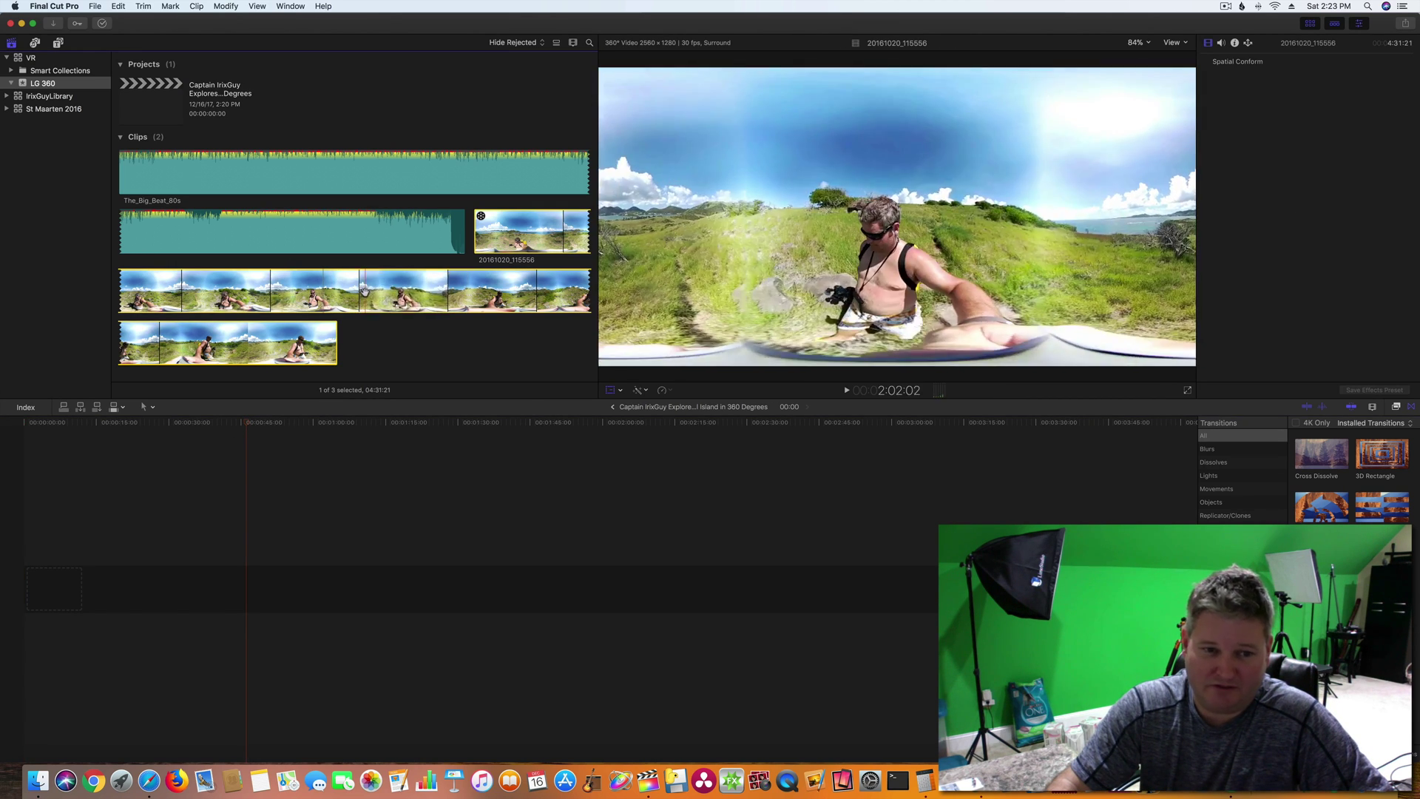
Put the hike clip into the empty timeline, accepting 360° 3840×1920 30p project settings
left_click_drag(364, 290, 176, 502)
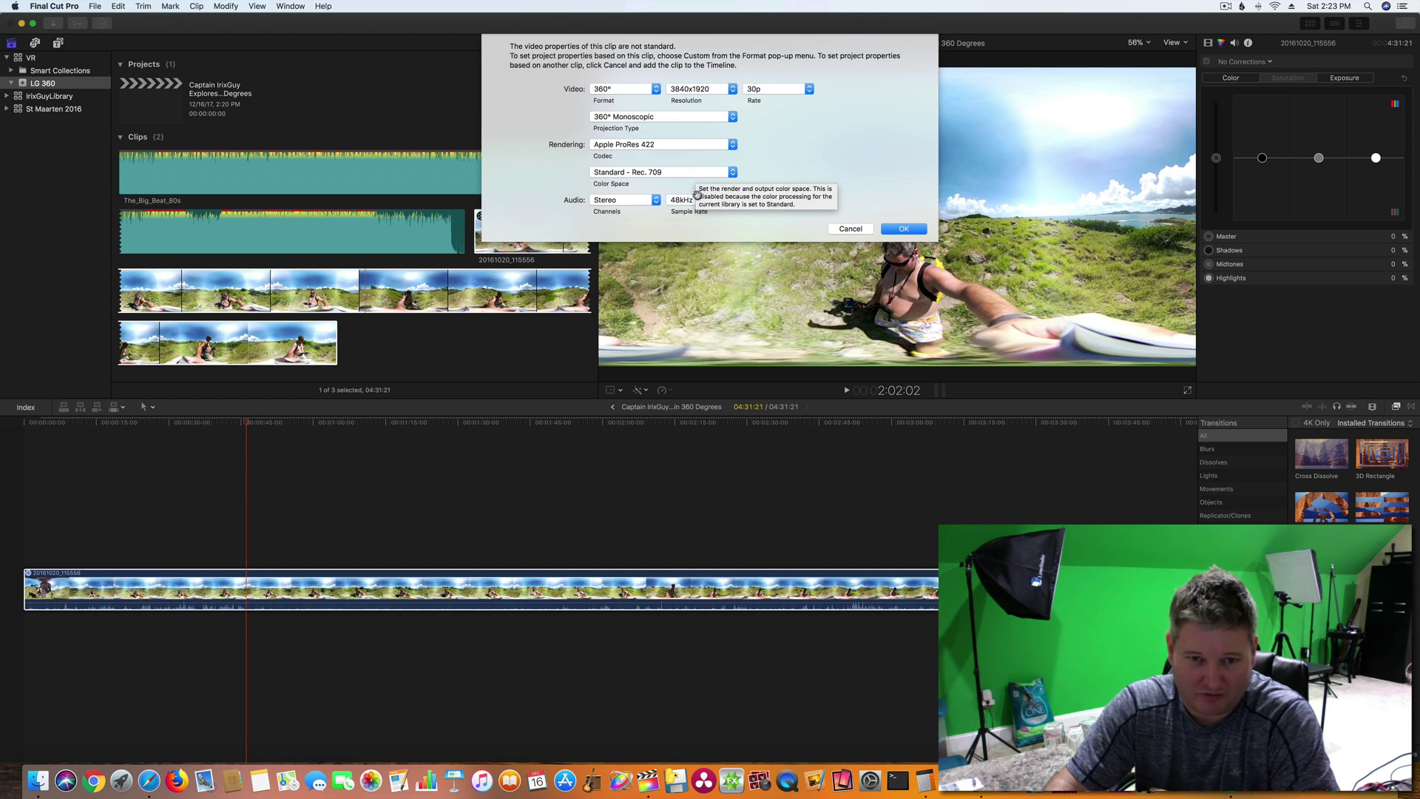
left_click(904, 229)
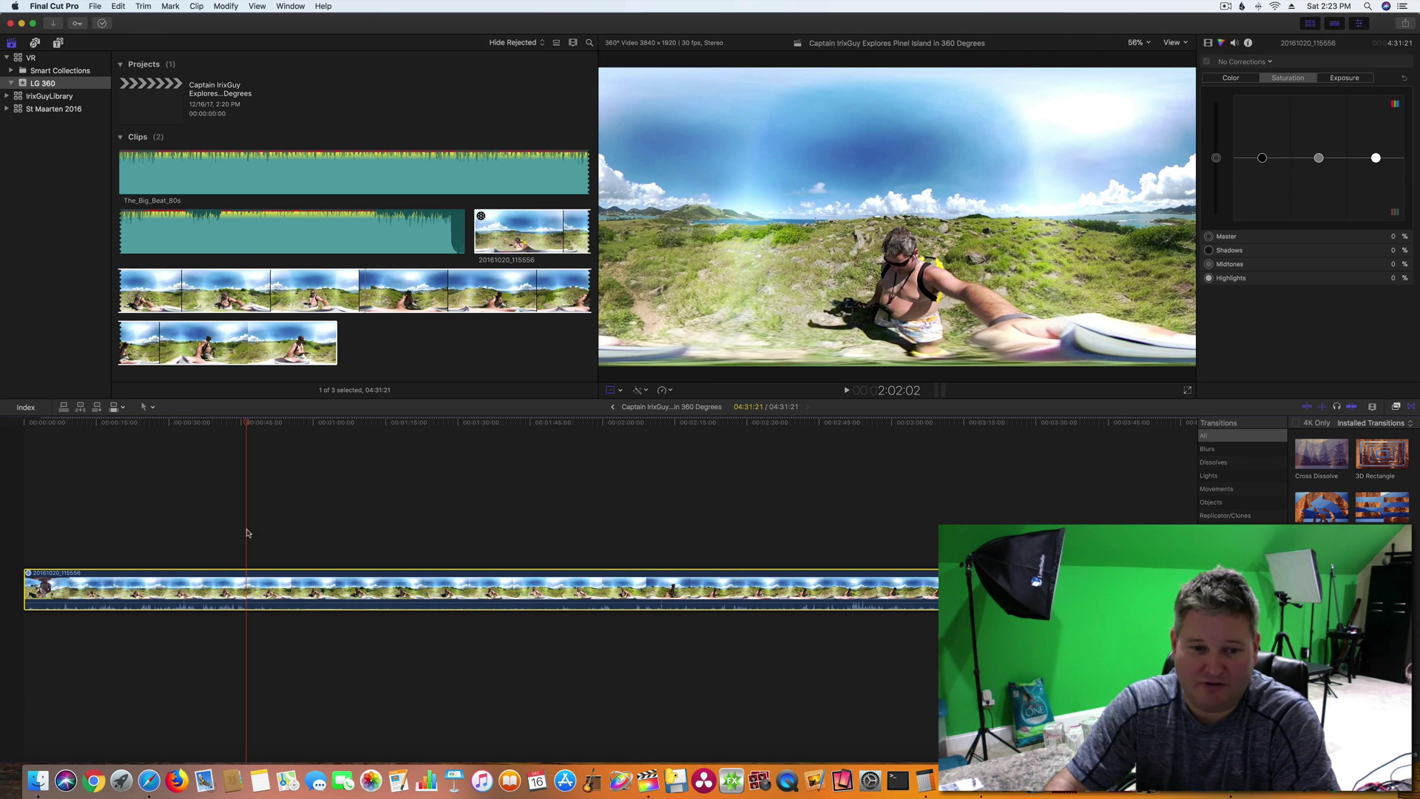
left_click(377, 494)
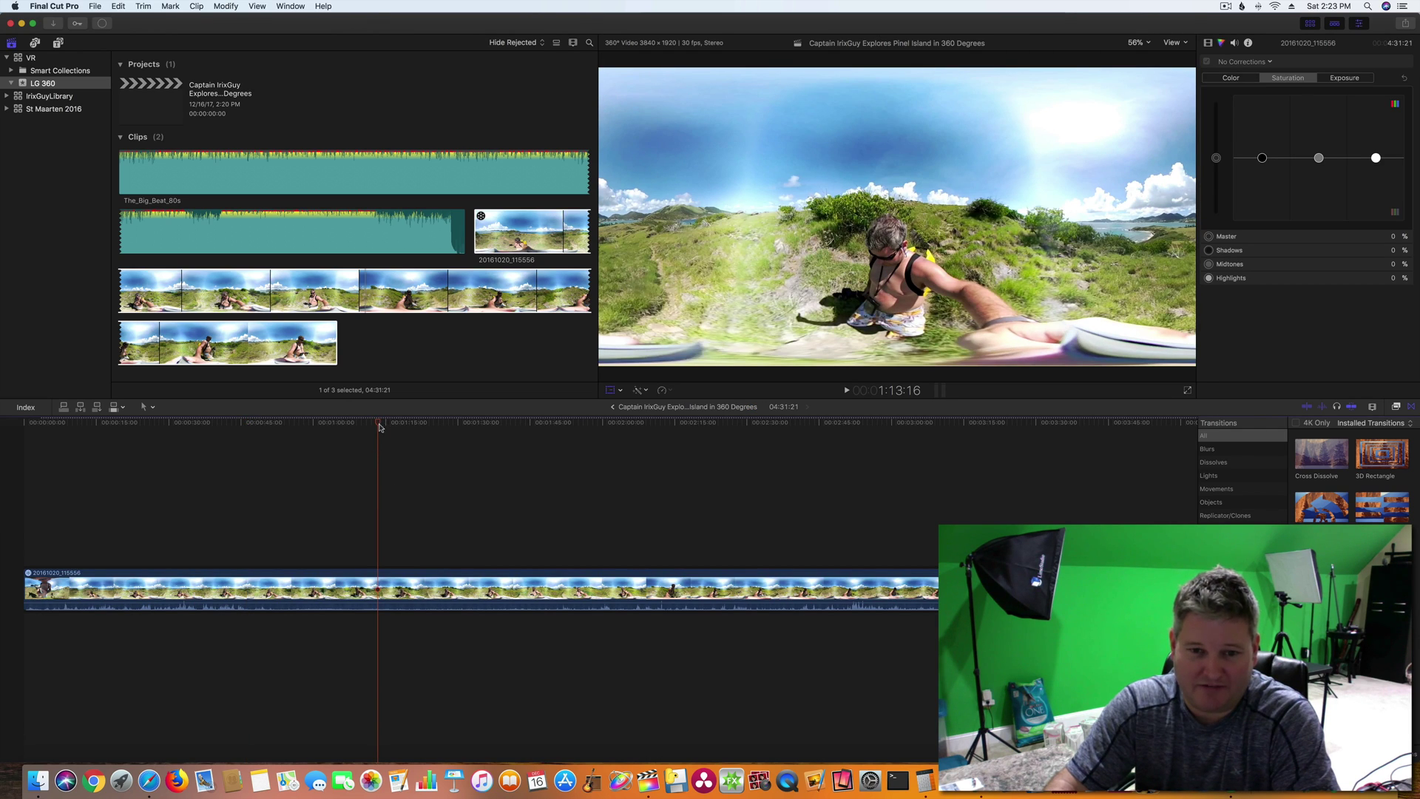
left_click_drag(379, 426, 634, 427)
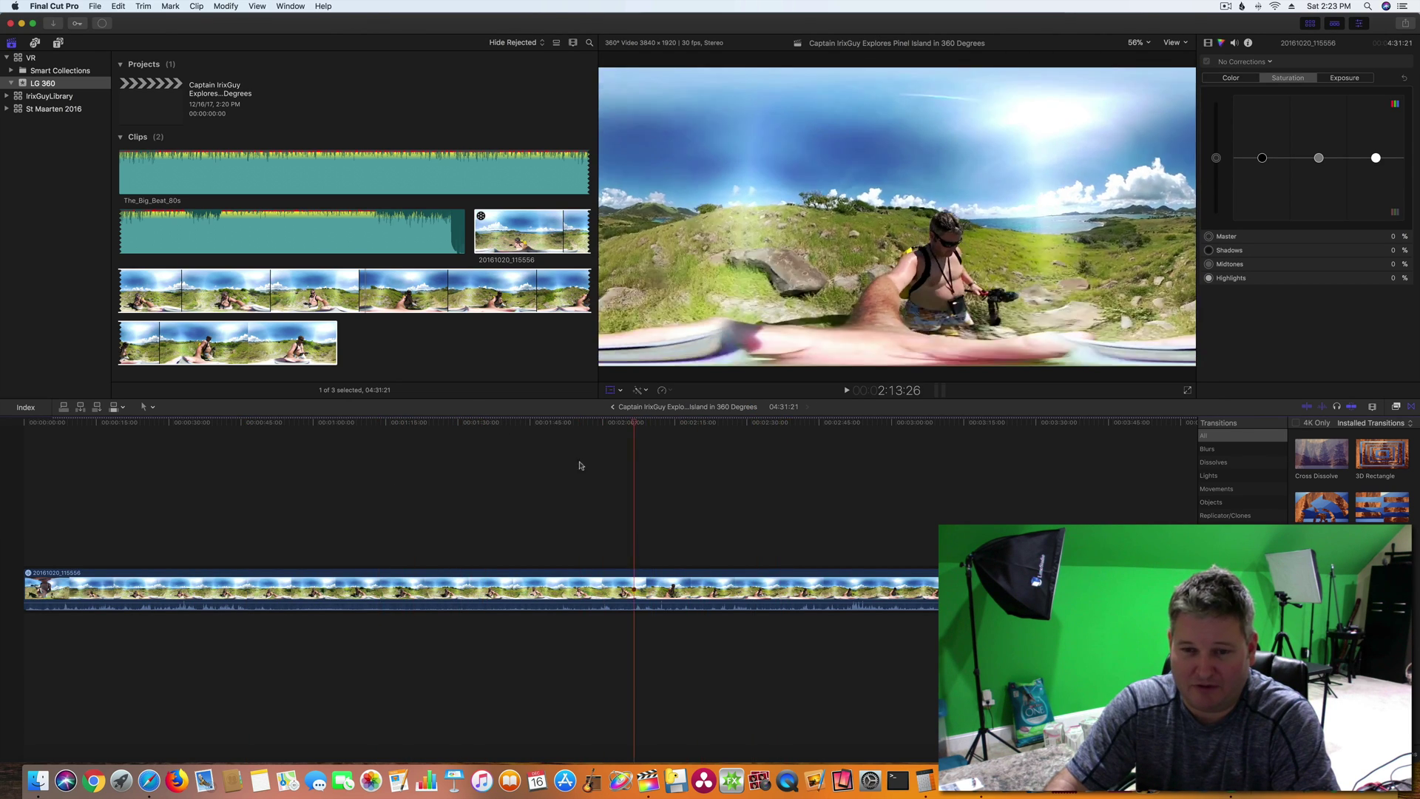
left_click_drag(580, 465, 682, 448)
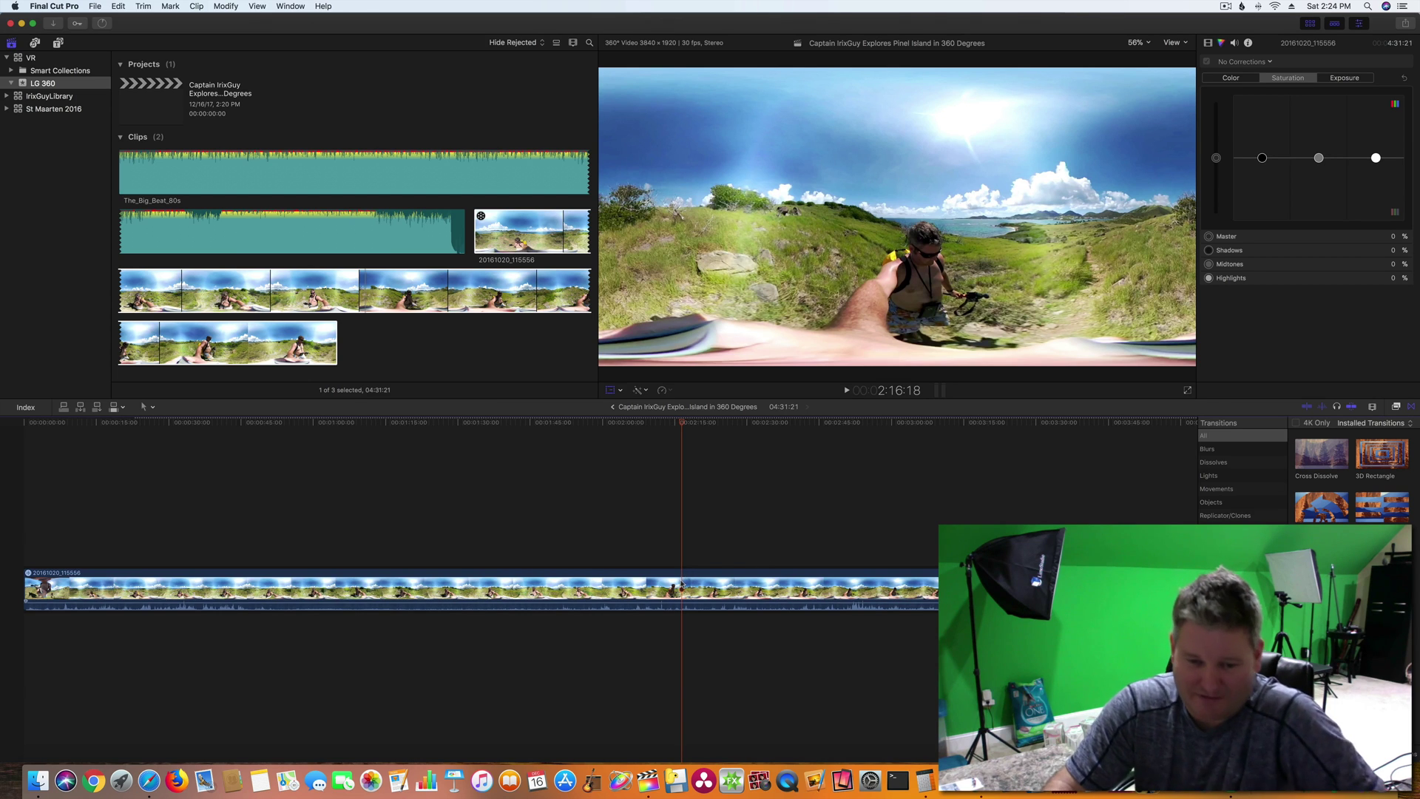
left_click(681, 584)
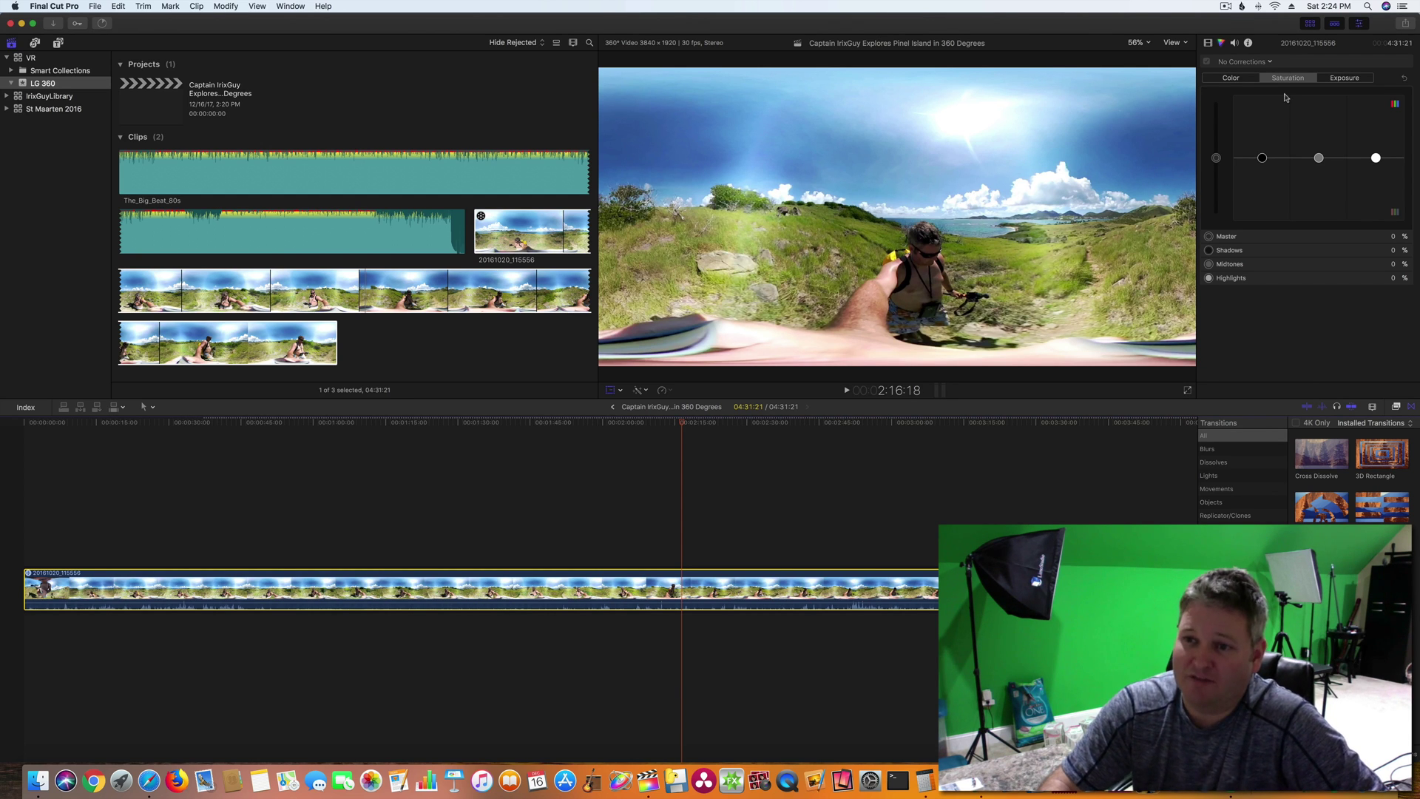
left_click(1210, 45)
Set the hike clip's Color Board Master saturation to about 15%
left_click(1221, 45)
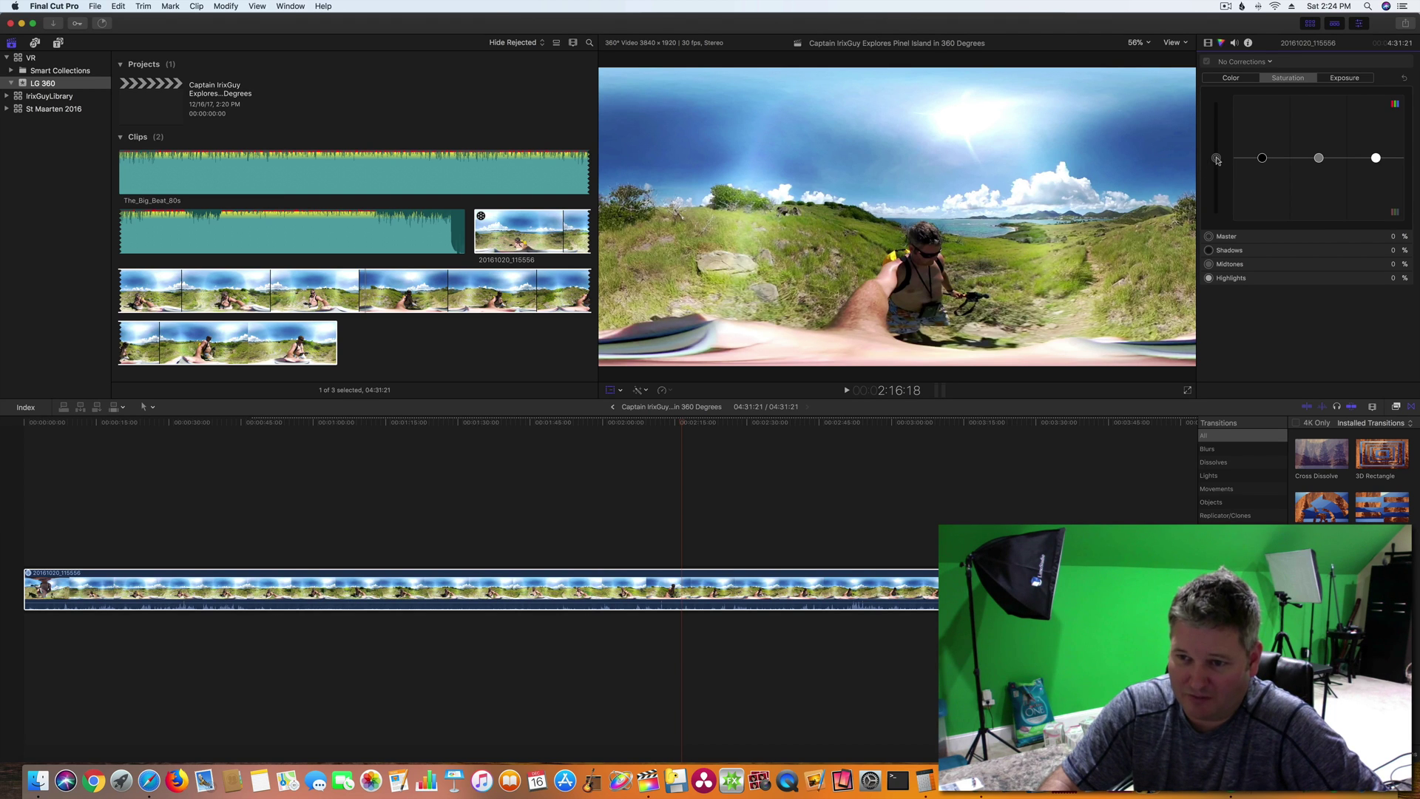
left_click_drag(1217, 160, 1217, 223)
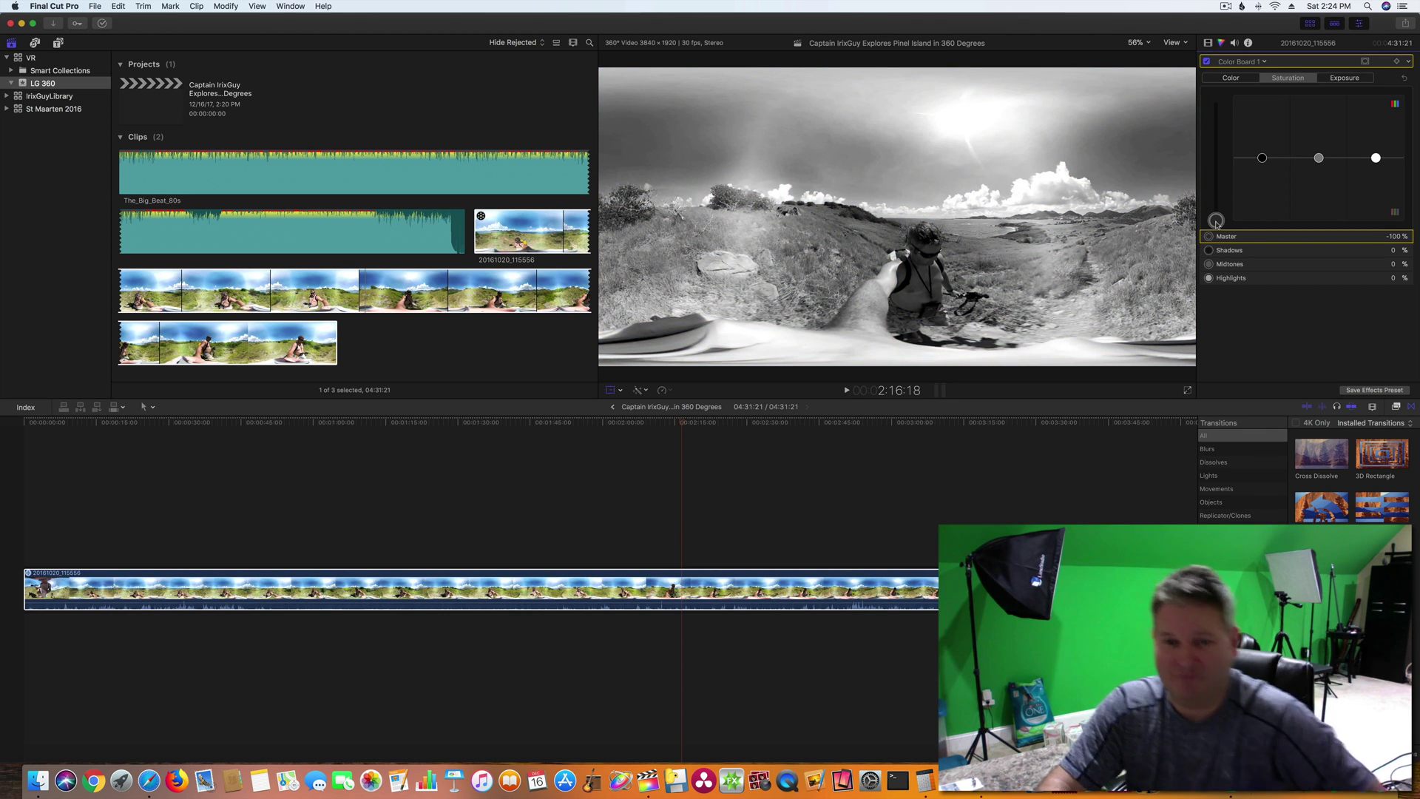
left_click_drag(1217, 223, 1222, 93)
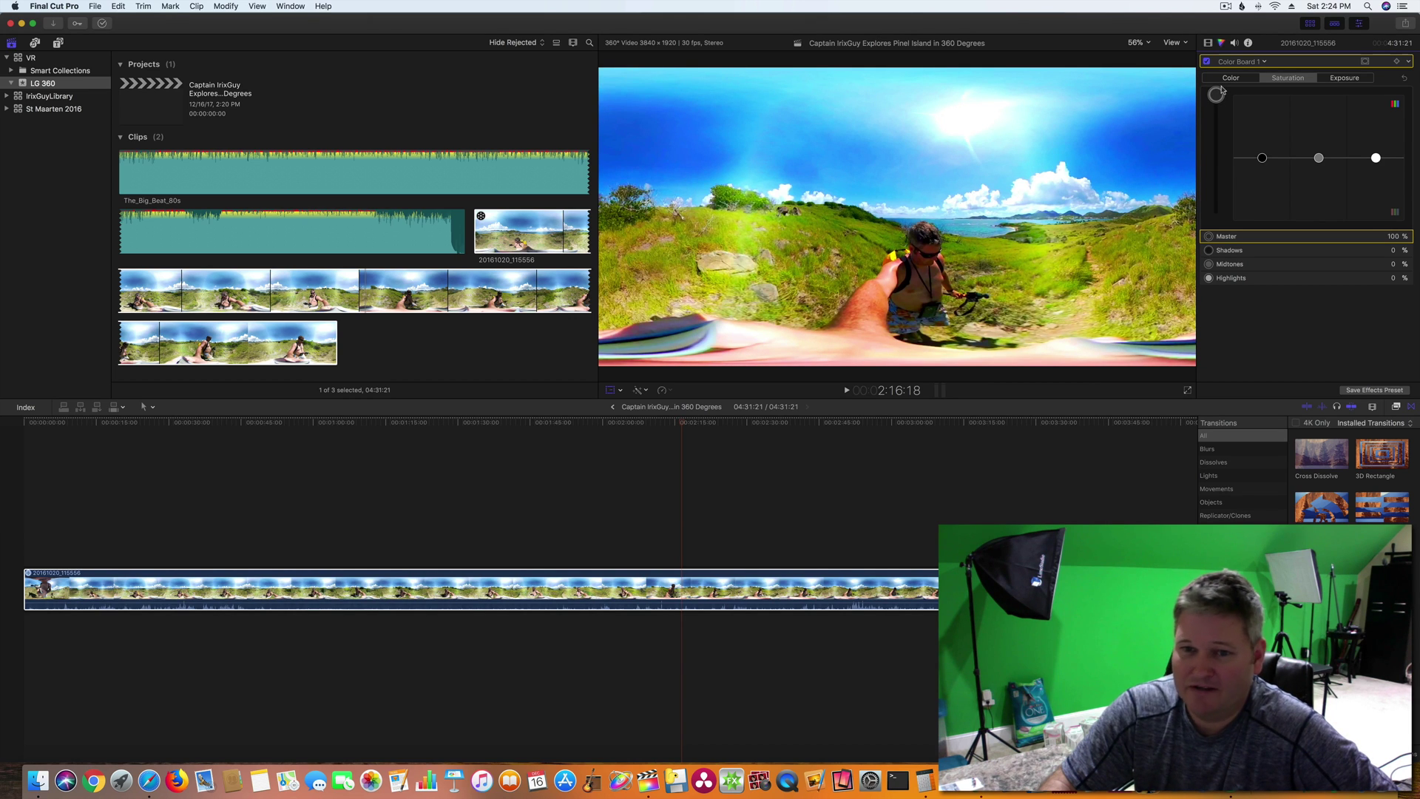
left_click_drag(1219, 95, 1219, 152)
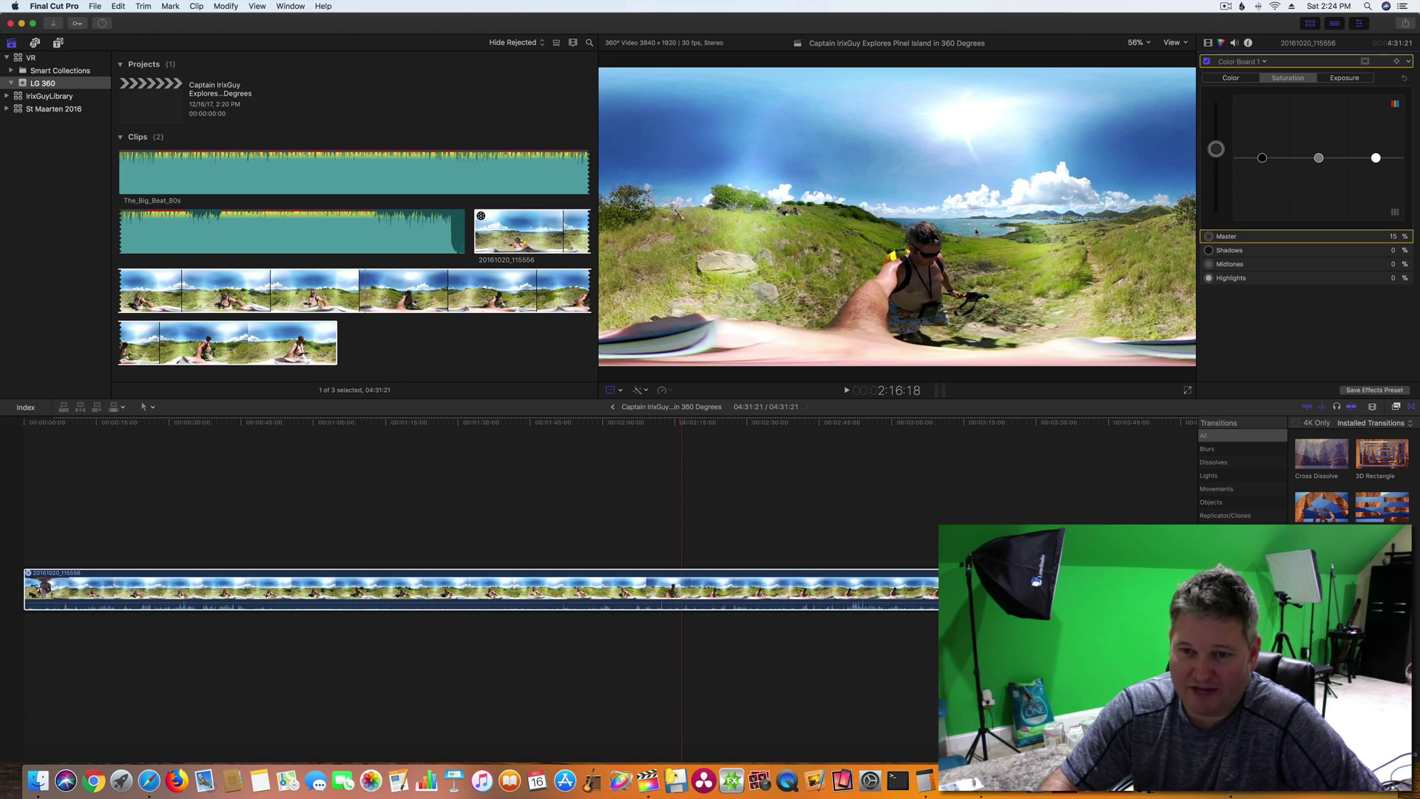
Detach the hike clip's audio with Detach Audio and delete the detached audio clip
left_click(511, 475)
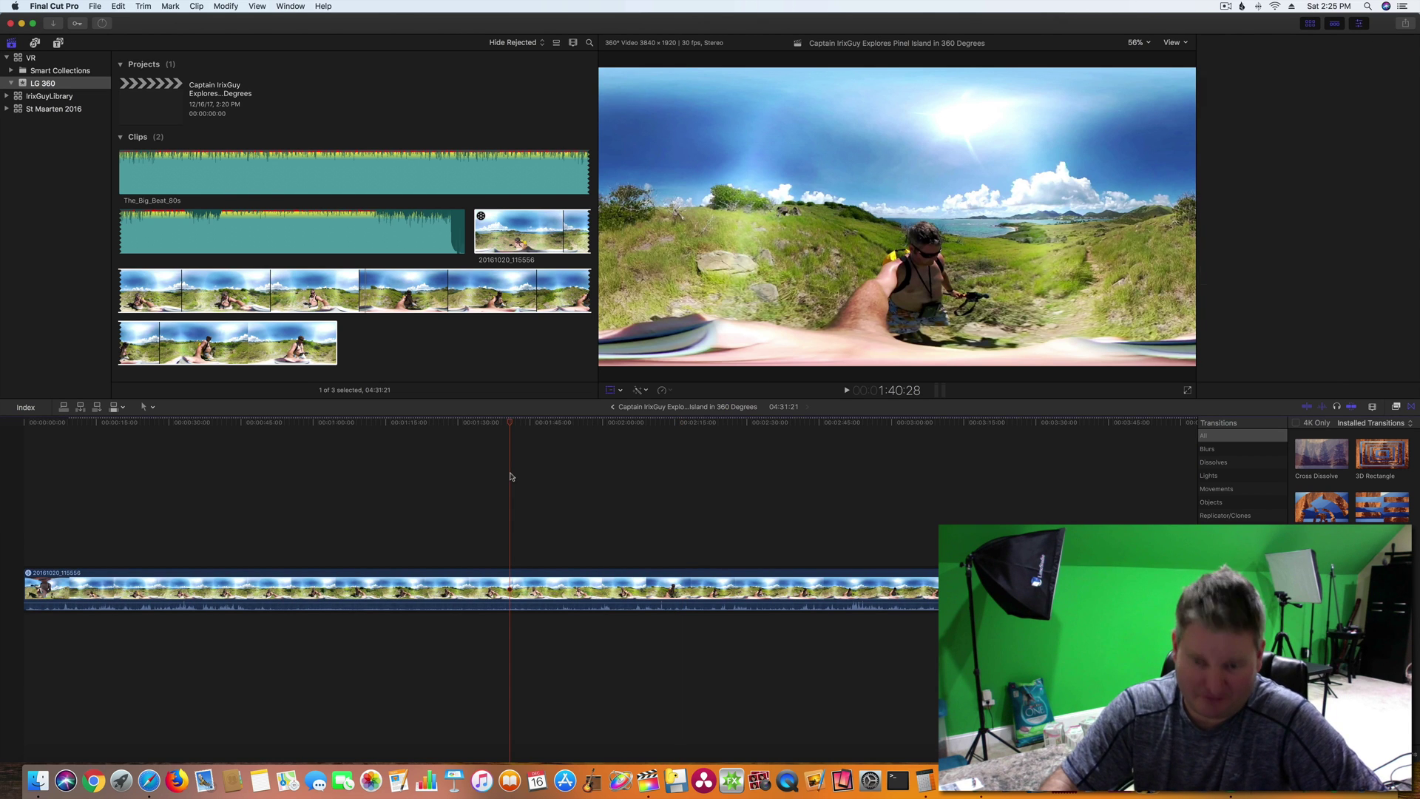
left_click(388, 520)
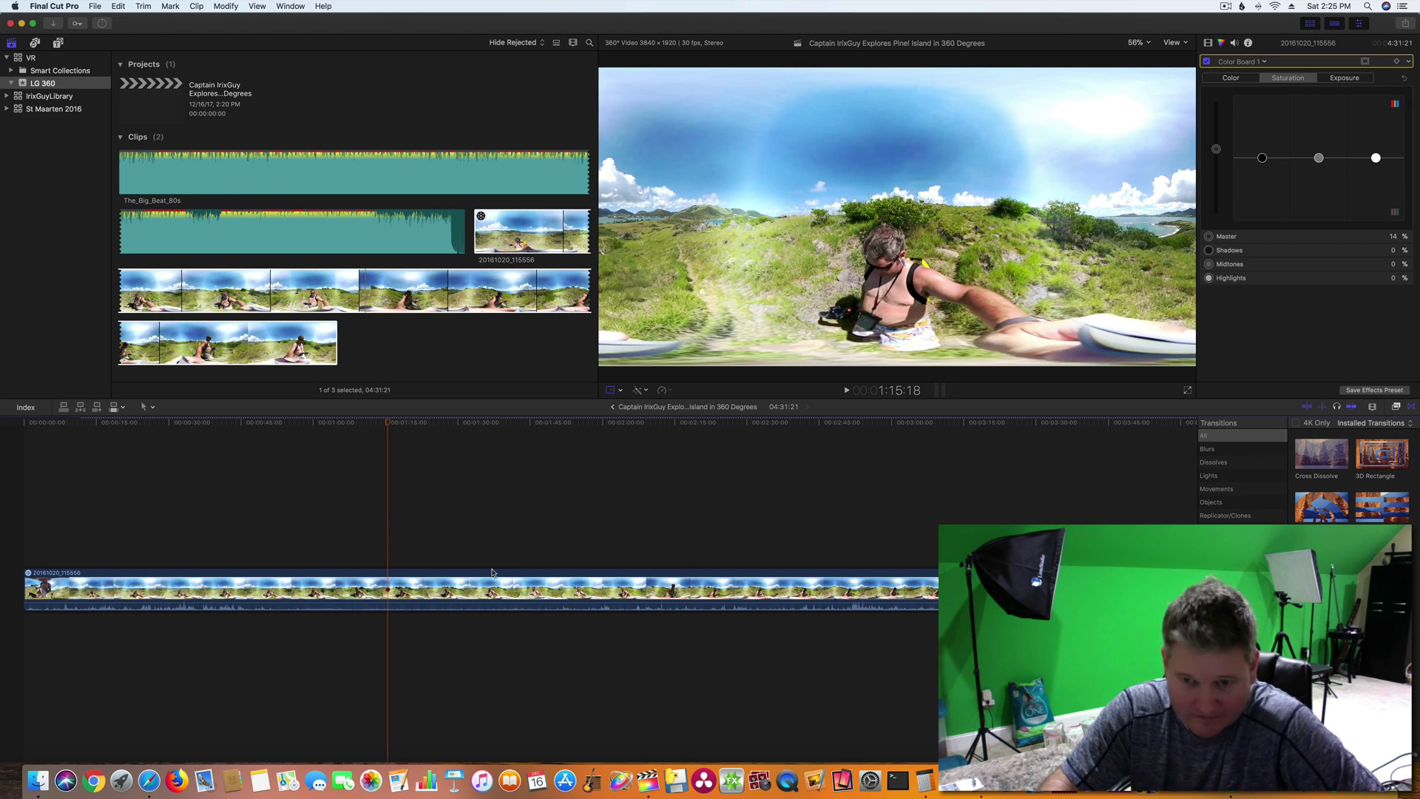
left_click(457, 586)
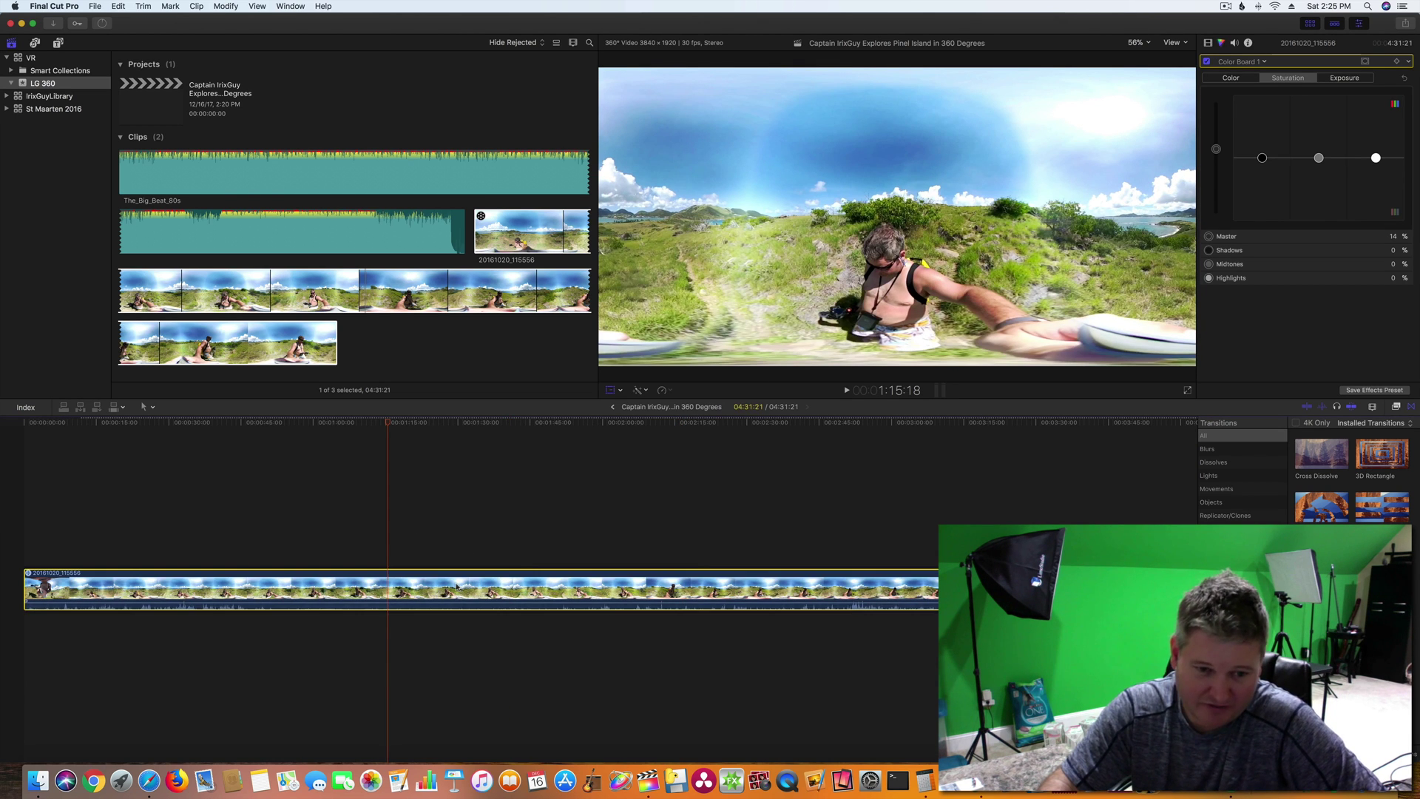
right_click(456, 587)
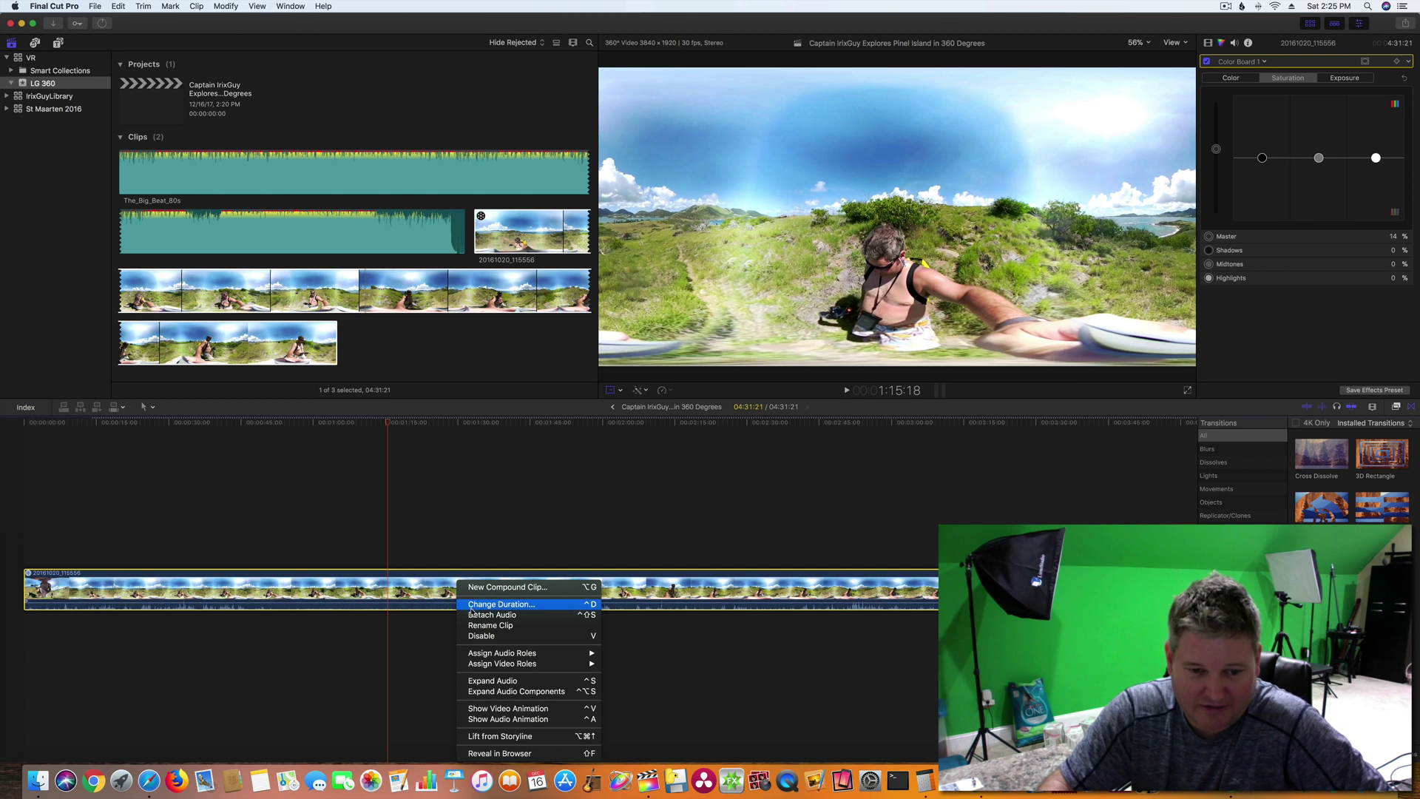
left_click(472, 614)
left_click(423, 622)
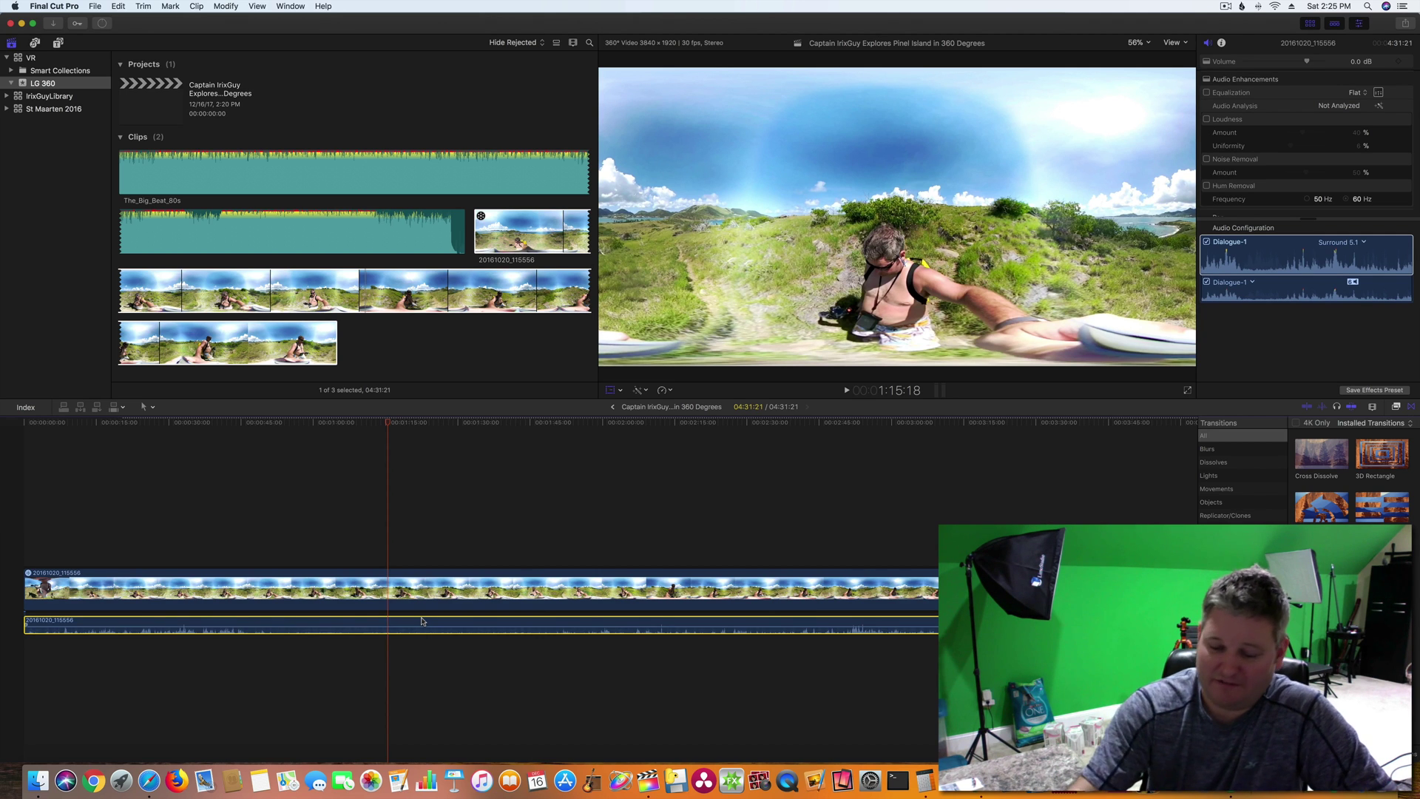
key("Delete")
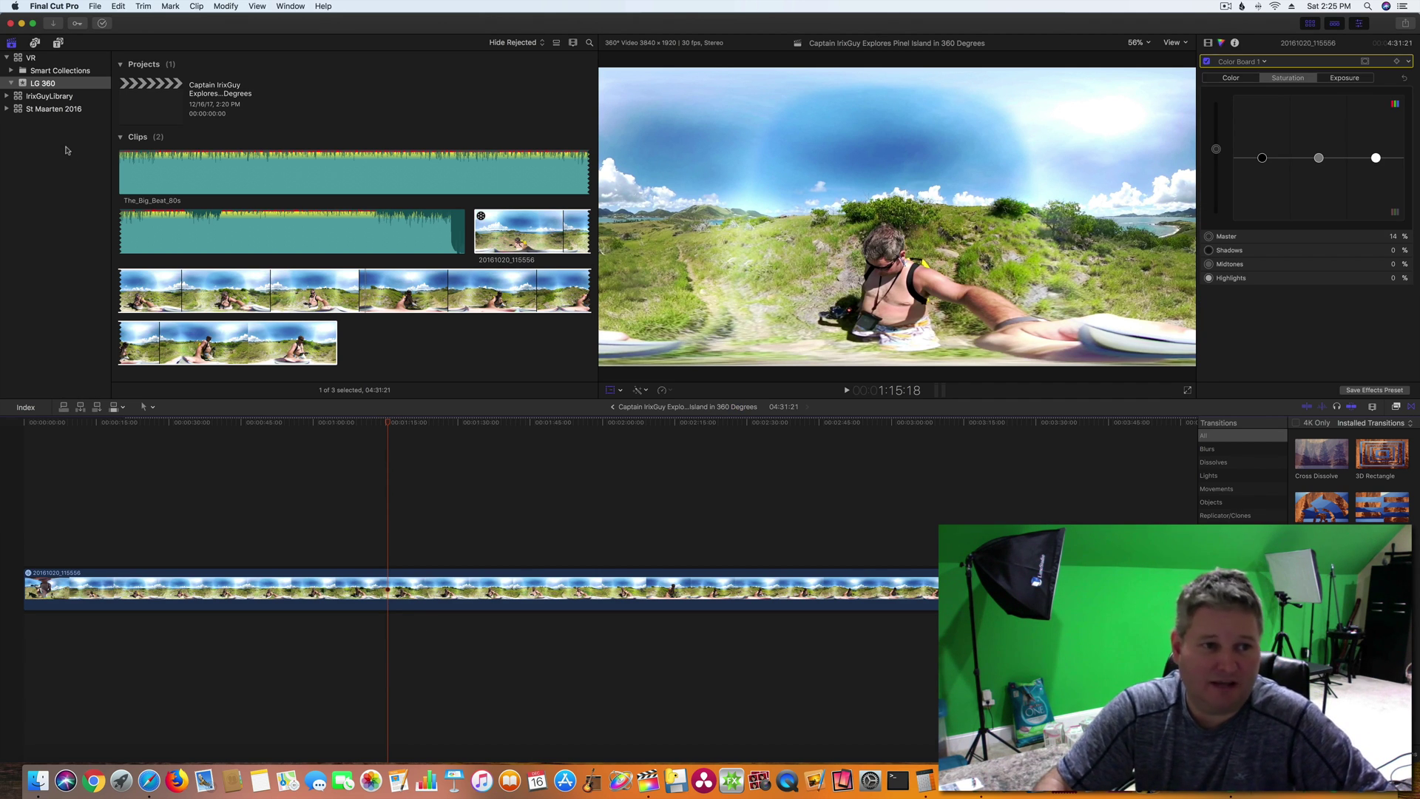
Add The_Big_Beat_80s from the sound library beneath the hike video and preview playback
left_click(35, 42)
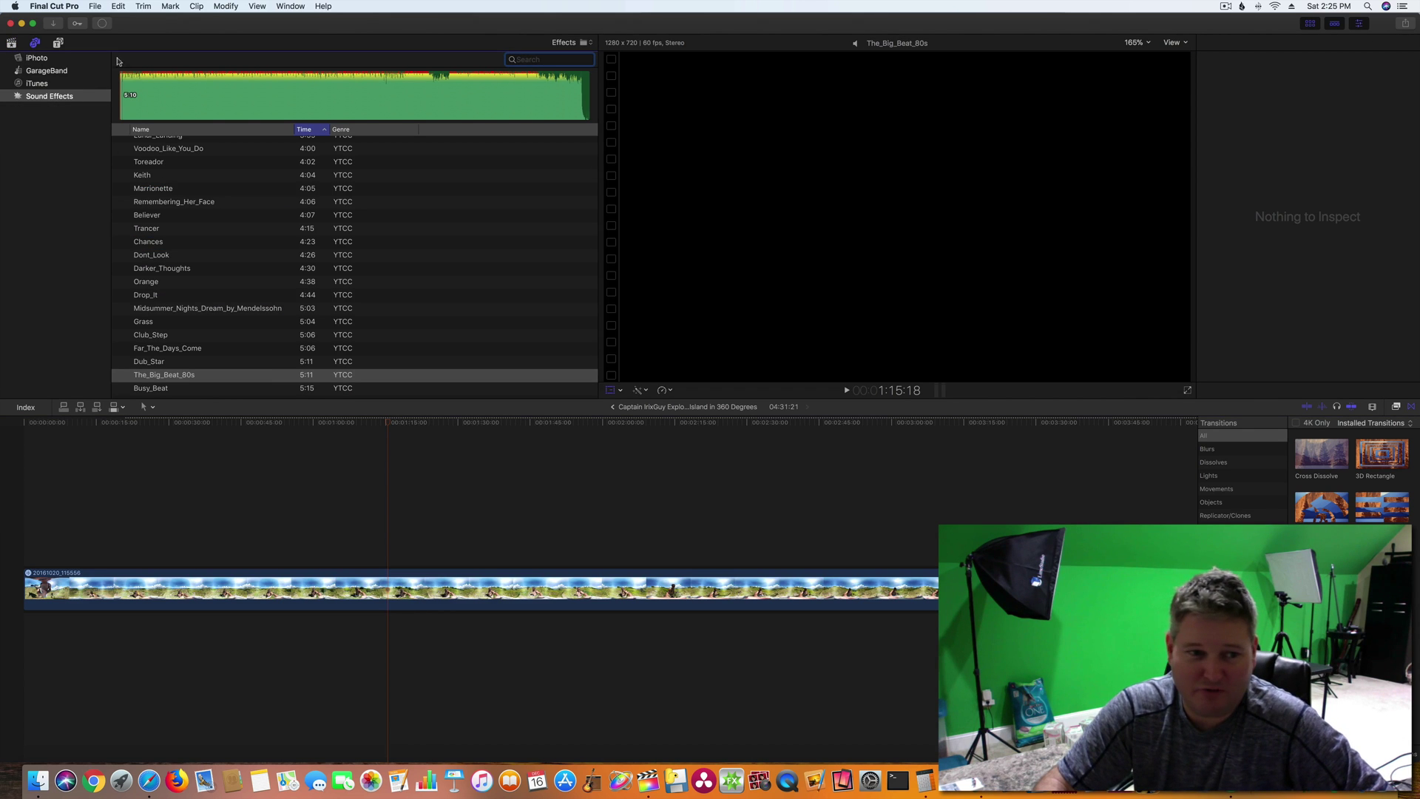
left_click(309, 377)
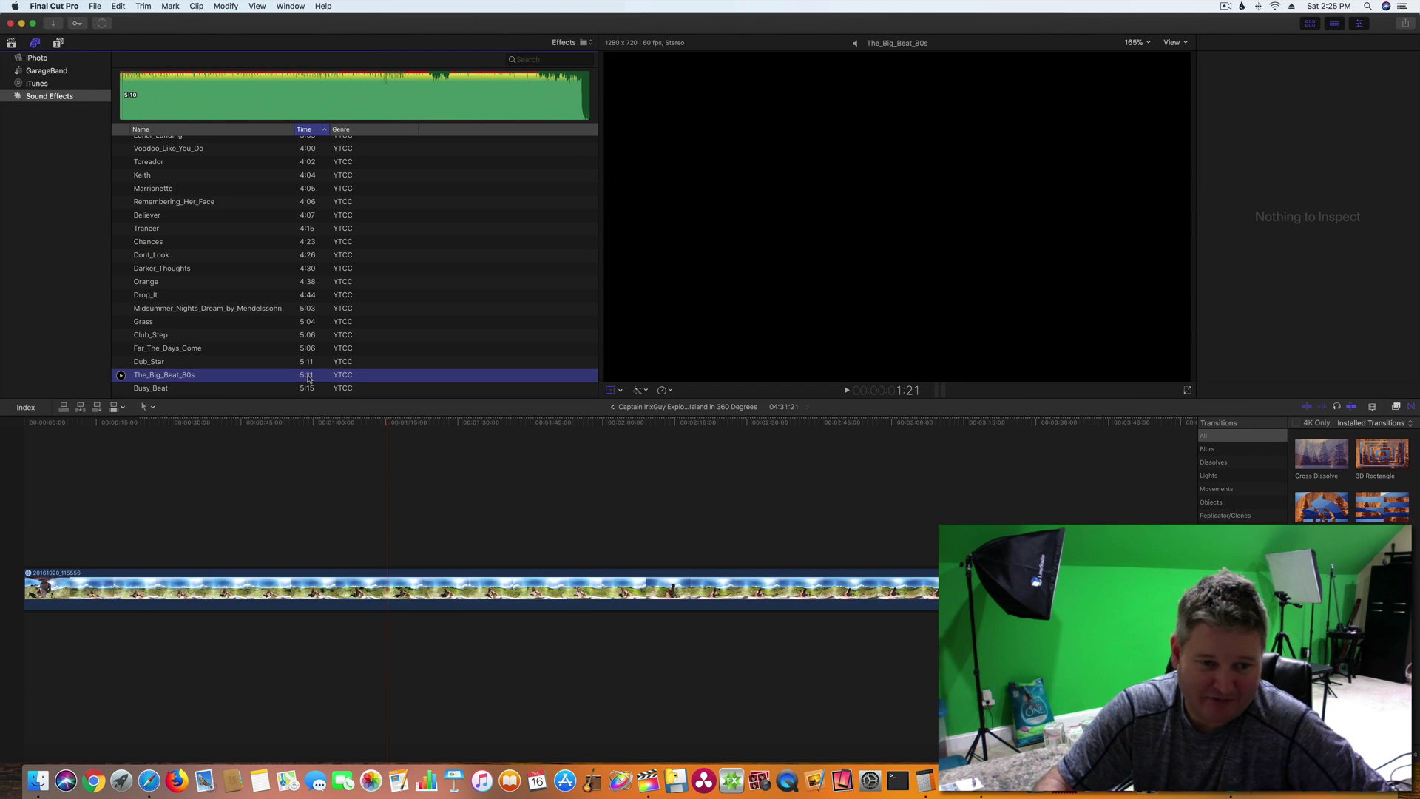
left_click_drag(308, 377, 20, 649)
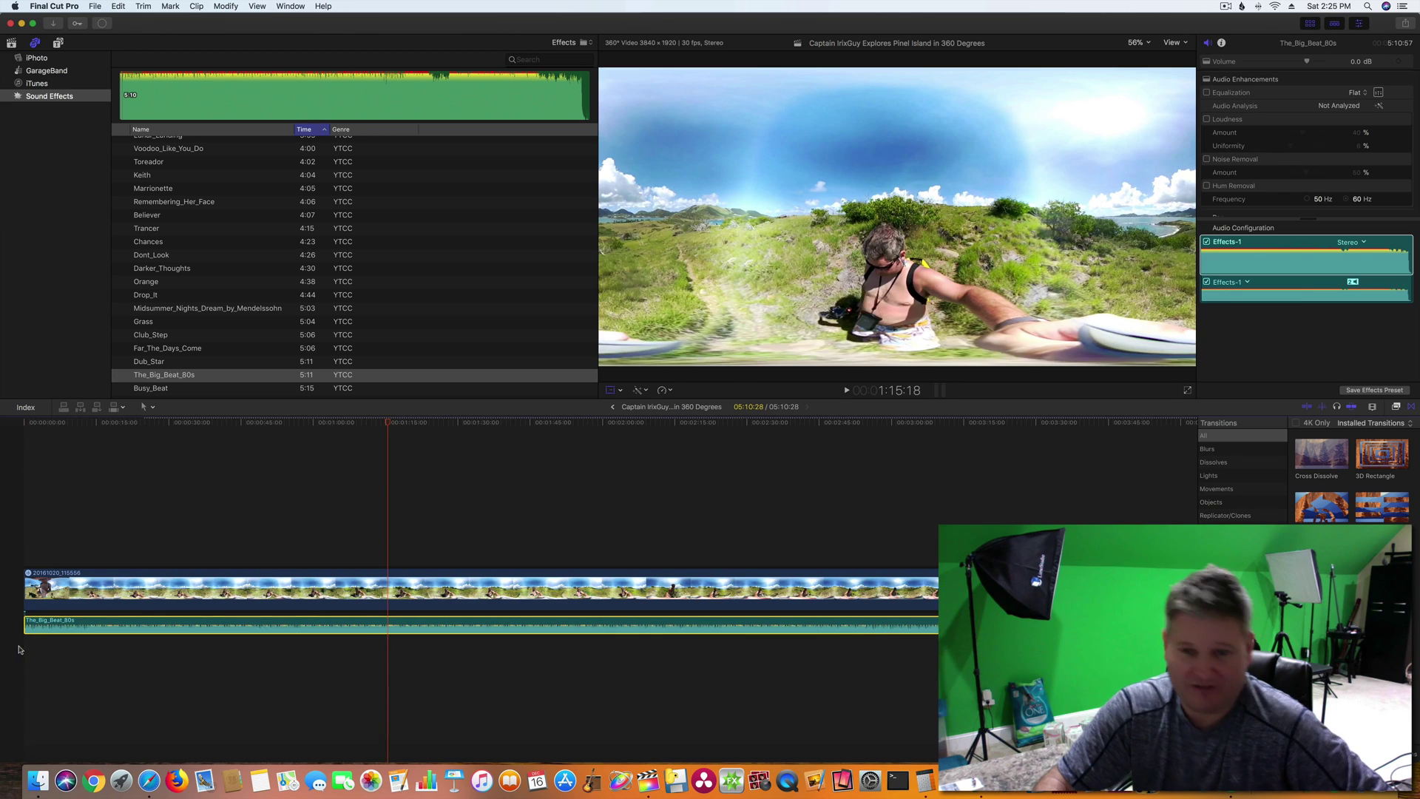
left_click(246, 492)
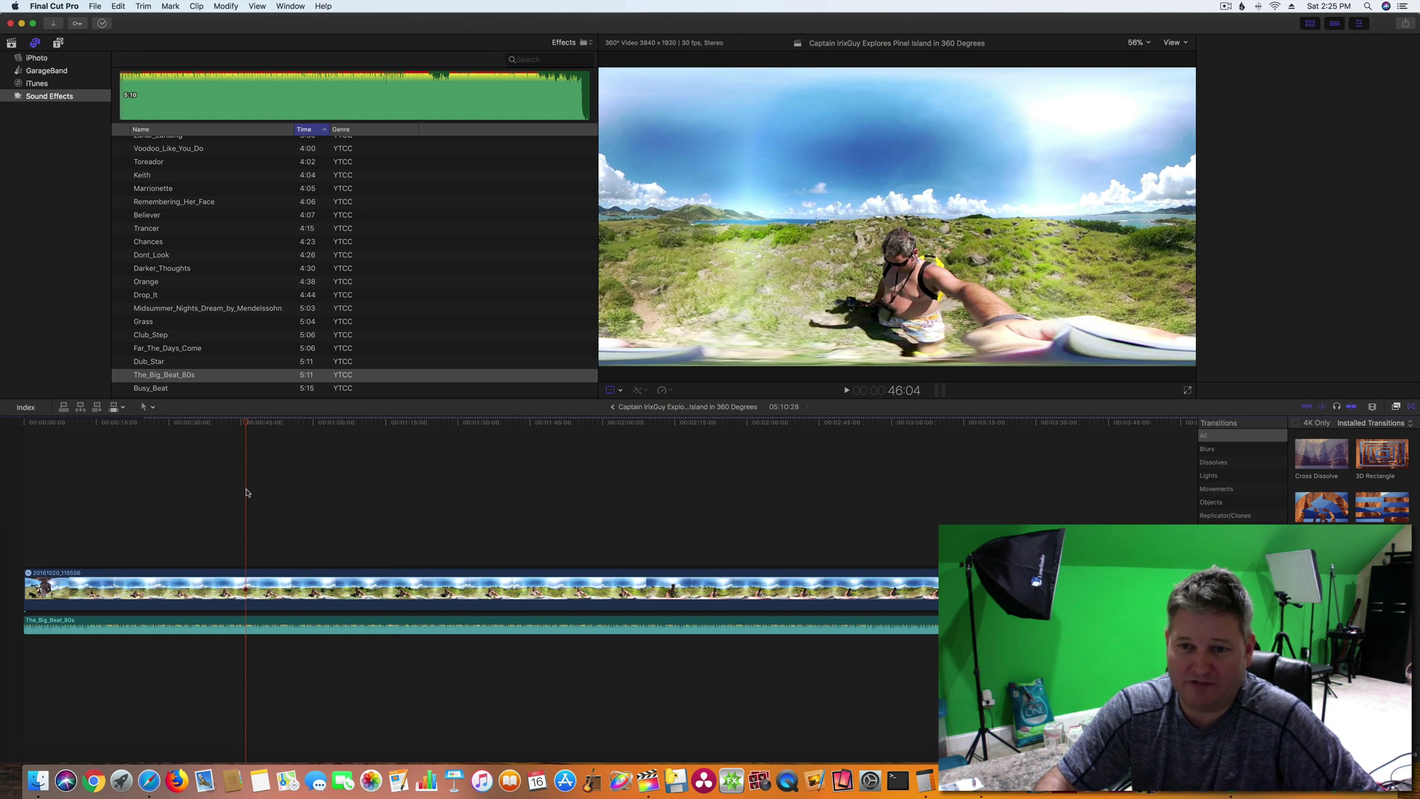
key("super+6")
left_click(146, 494)
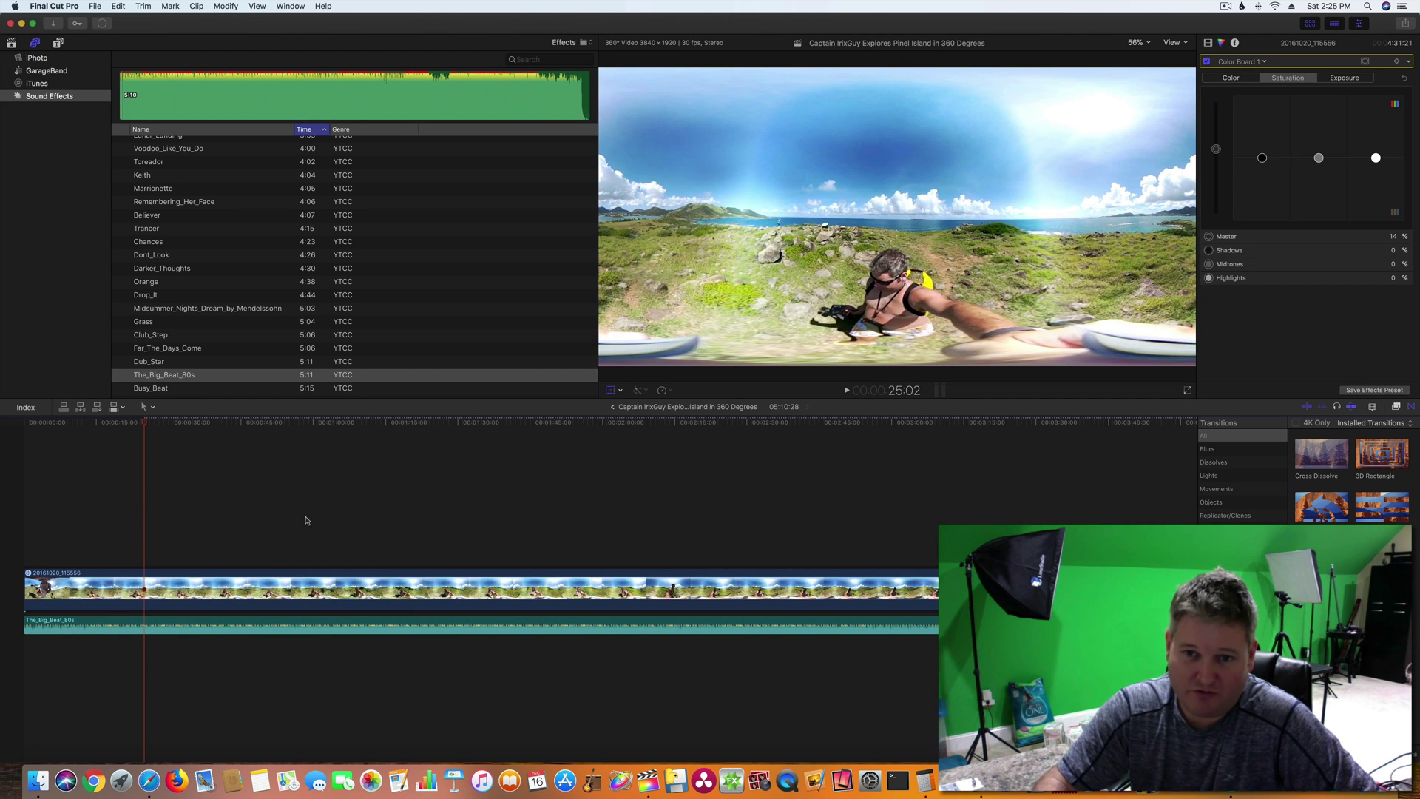
Lower The_Big_Beat_80s volume to about -2.1 dB in the Audio inspector and check playback
left_click(181, 623)
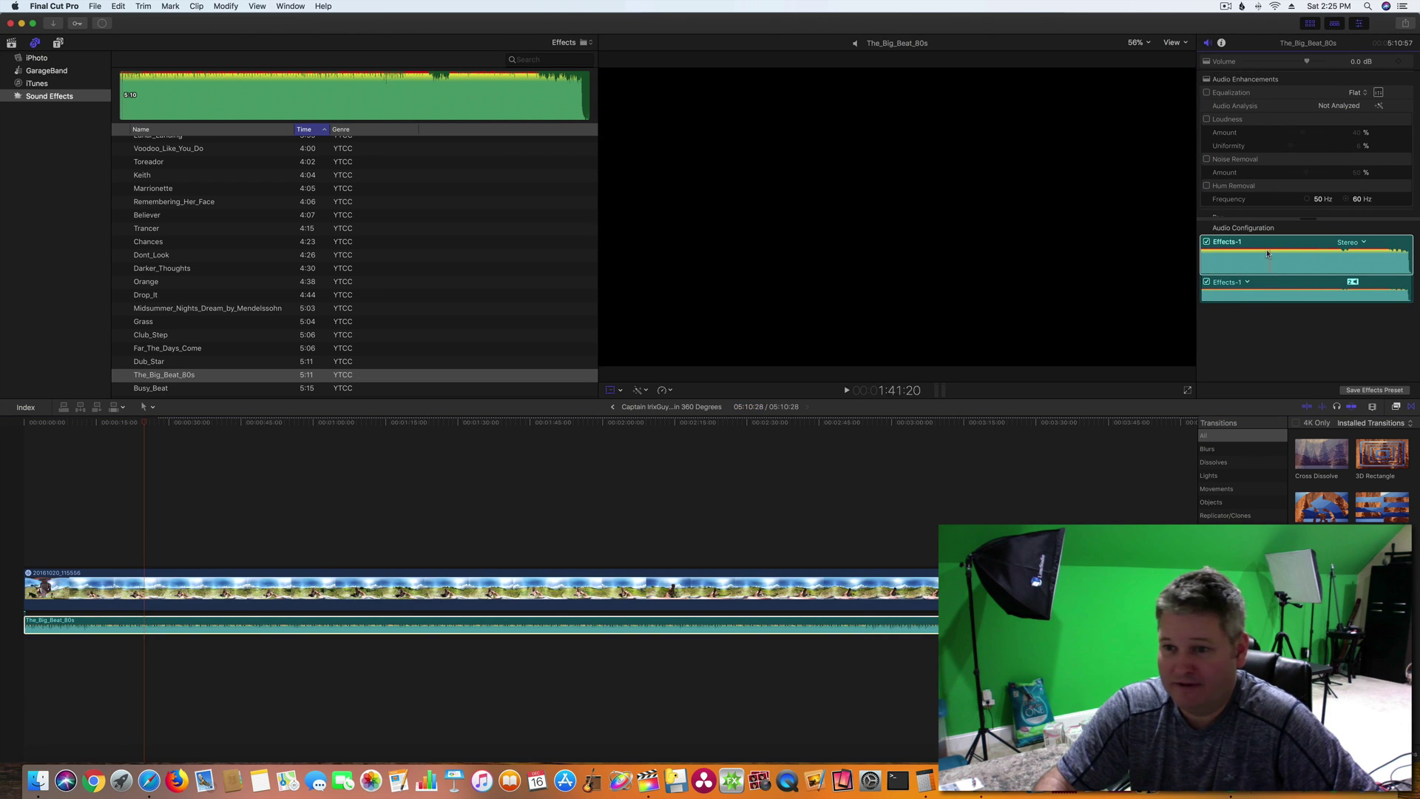
left_click_drag(1308, 63, 1302, 63)
left_click(243, 491)
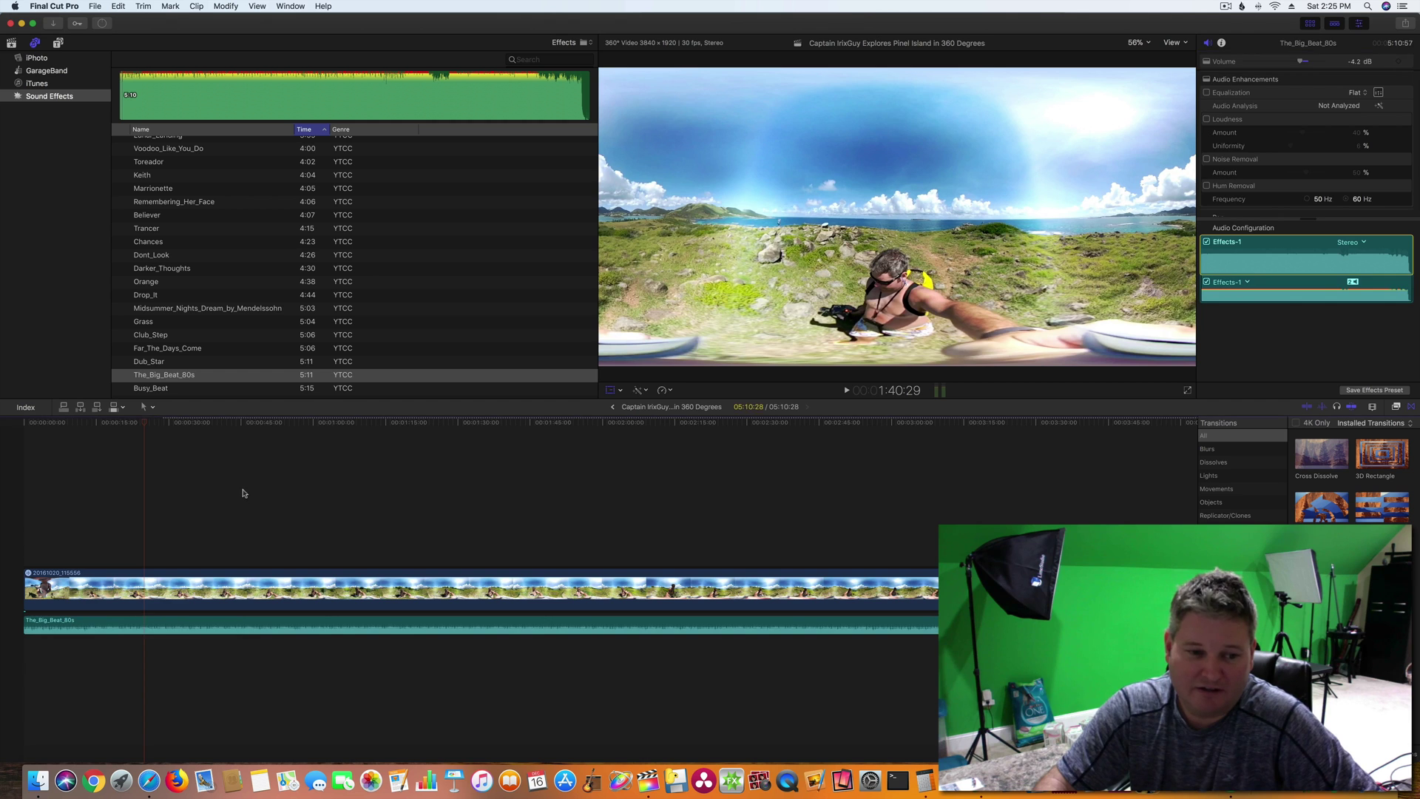
left_click(847, 391)
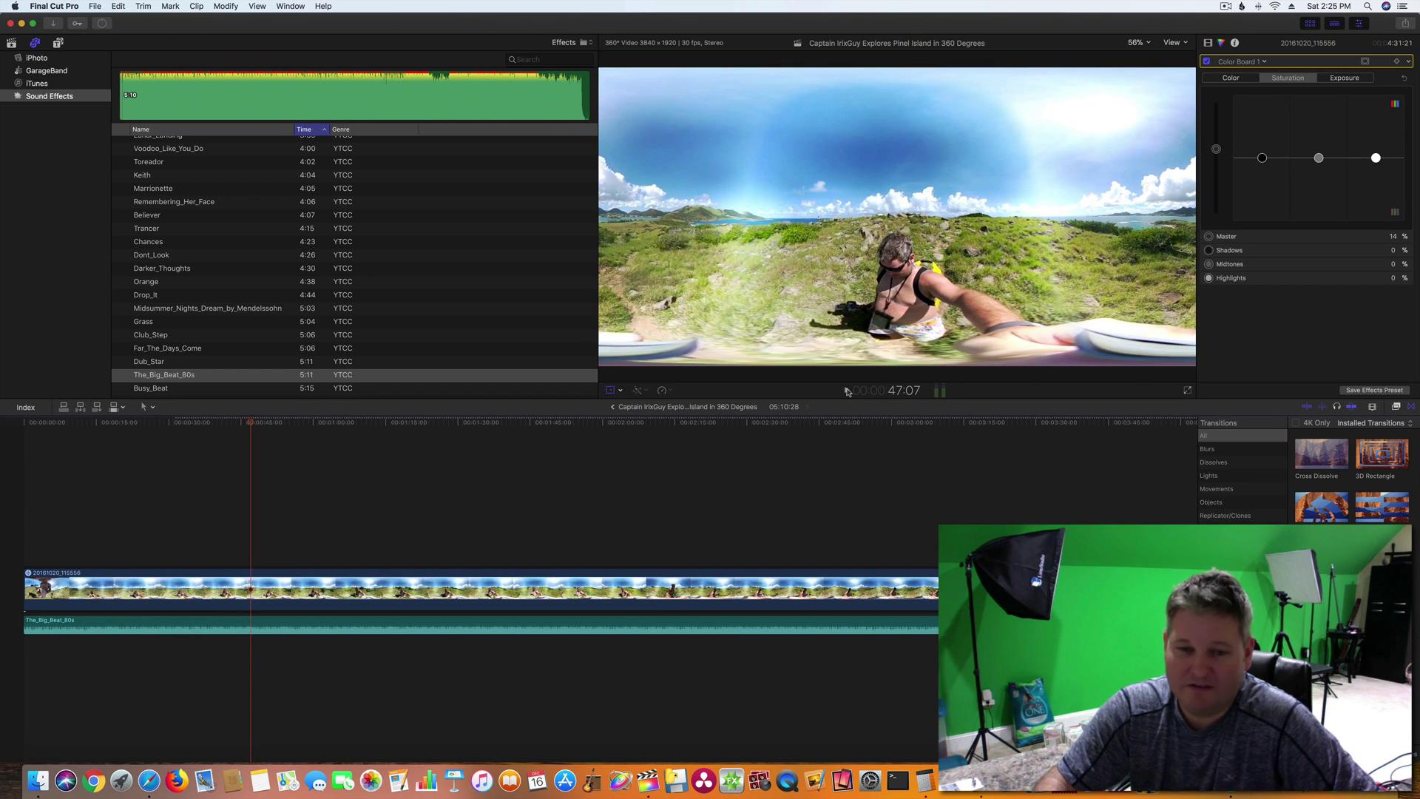
left_click(58, 42)
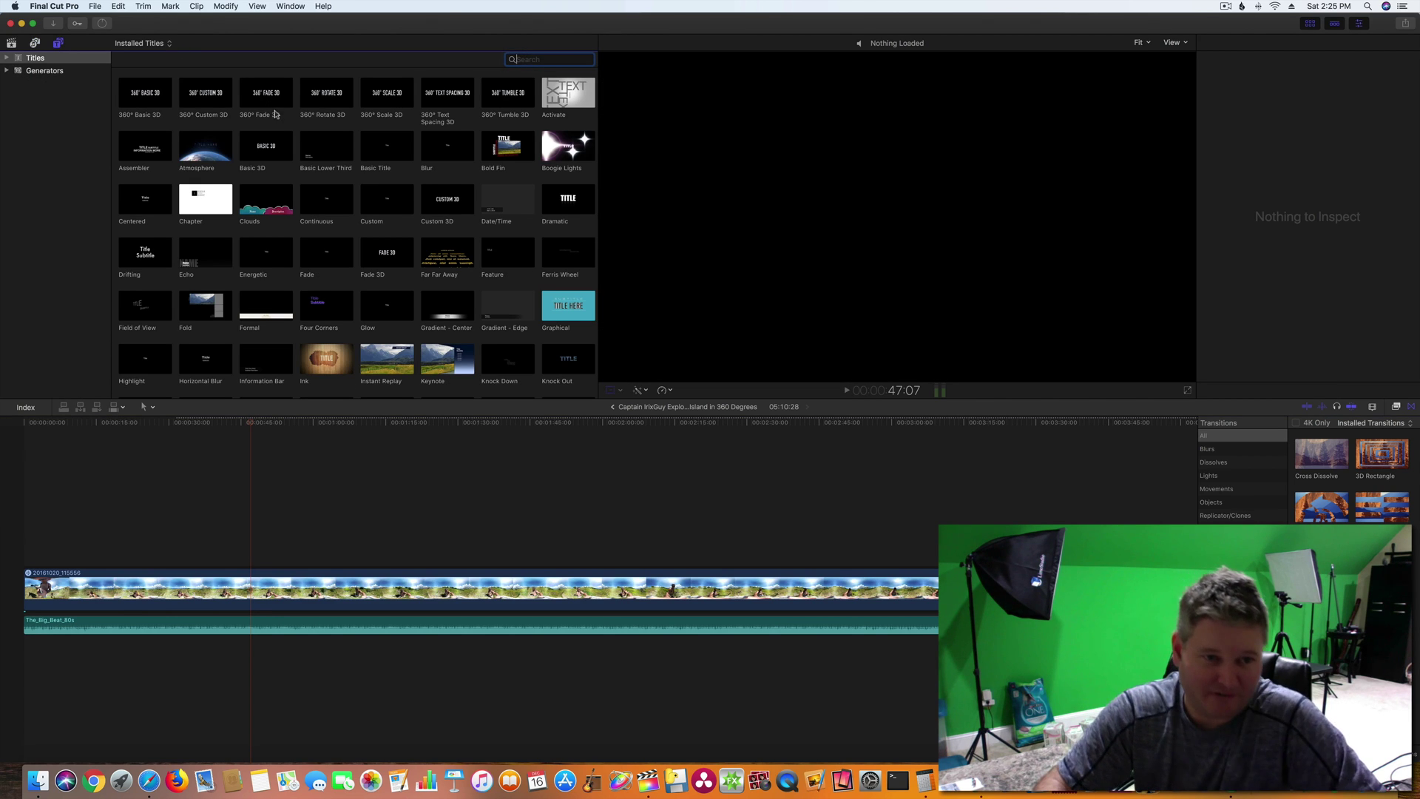
Place a 360° Text Spacing 3D title above the start of the hike clip, after previewing 360° Fade 3D
left_click(276, 105)
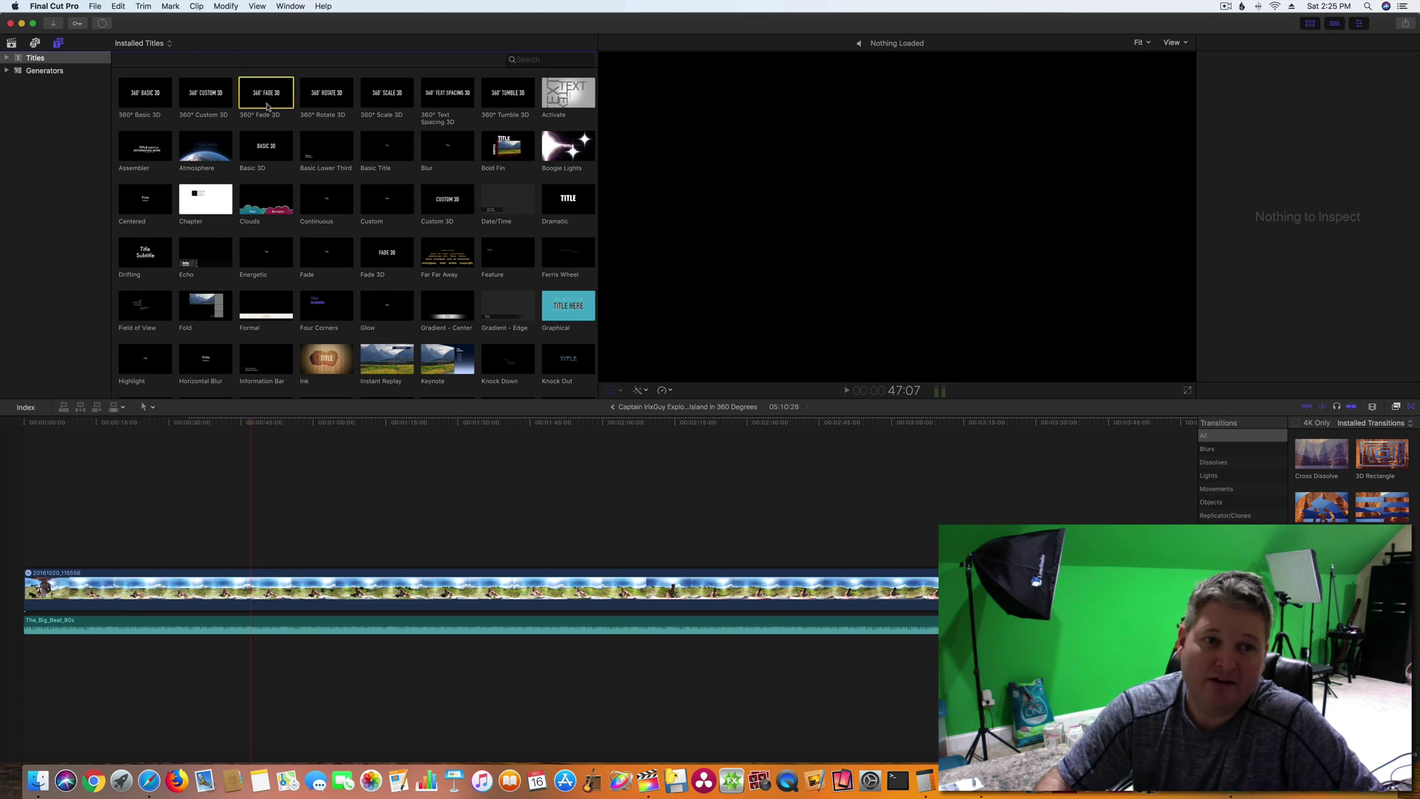
left_click(450, 89)
left_click_drag(450, 89, 53, 559)
left_click(57, 560)
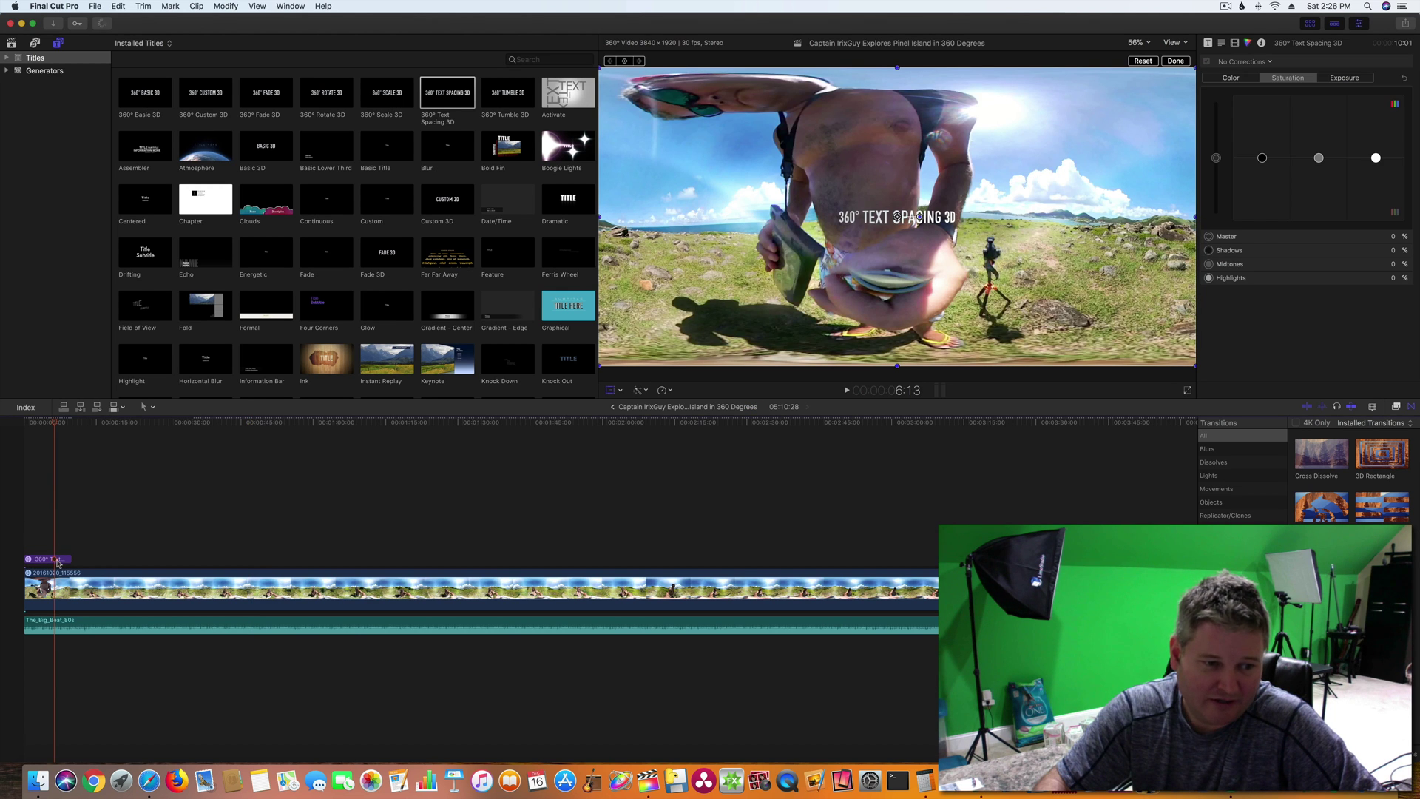
Replace the title text with the host's name followed by 'EXPLORES PINEL ISLAND IN 360 DEGREES'
left_click(1222, 45)
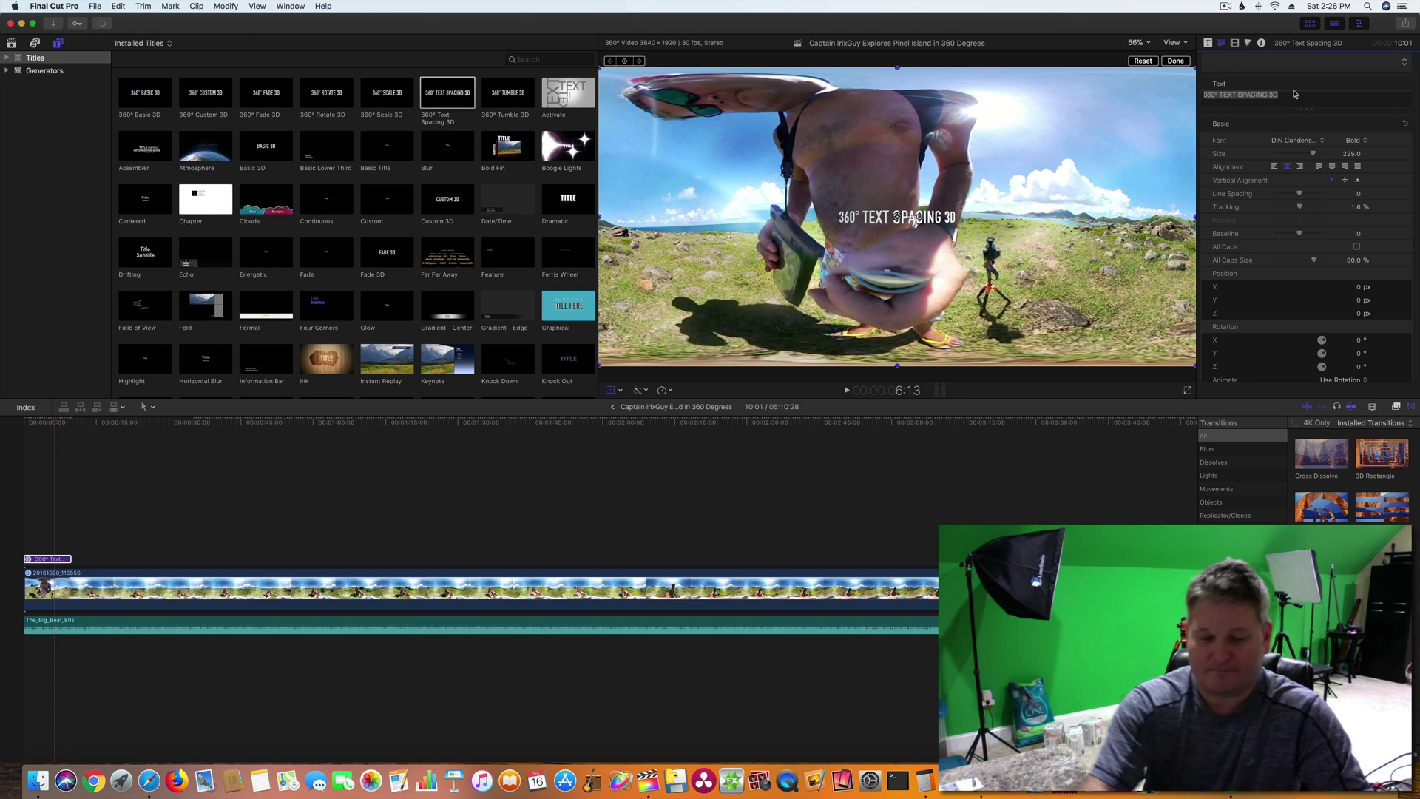
left_click(1293, 93)
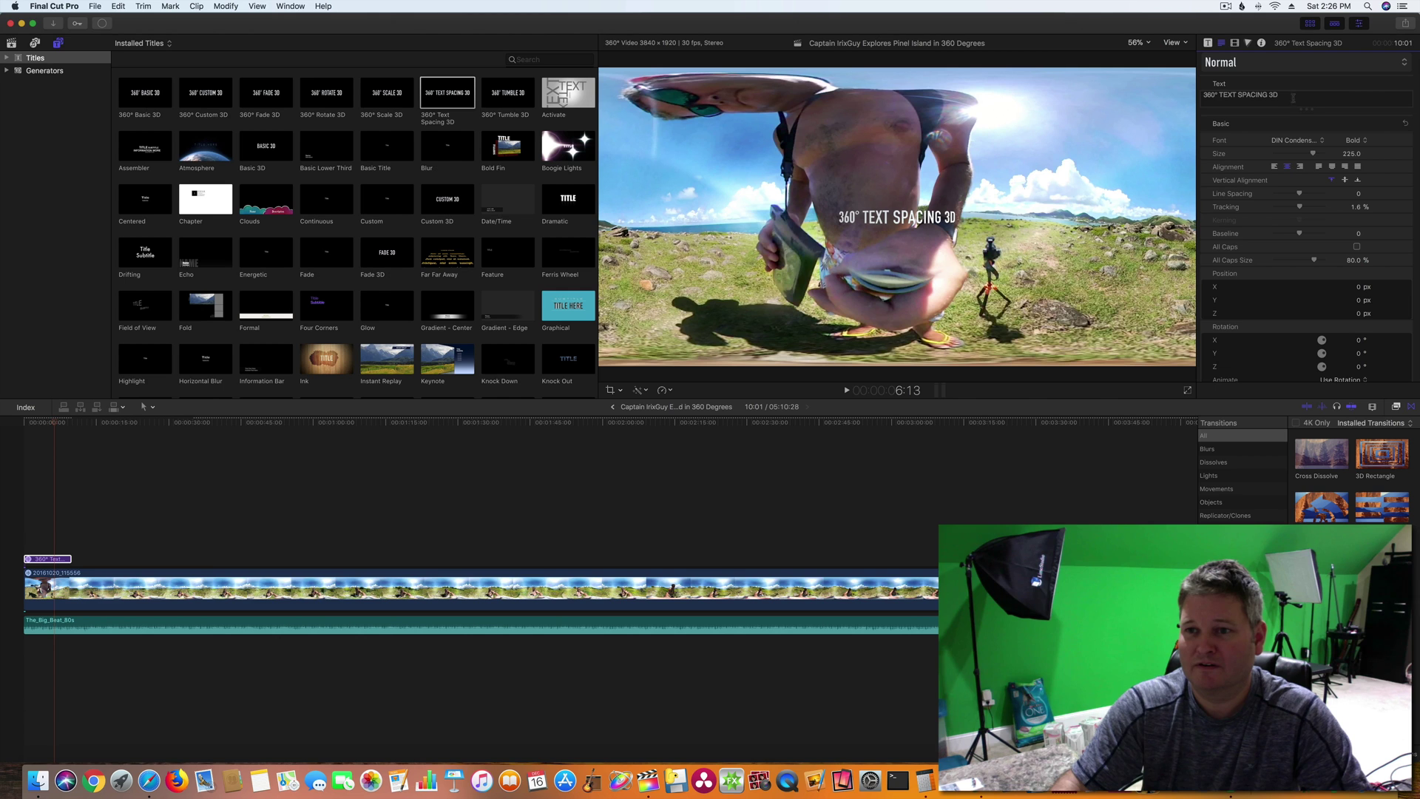
key("super+a")
type("CAPTA")
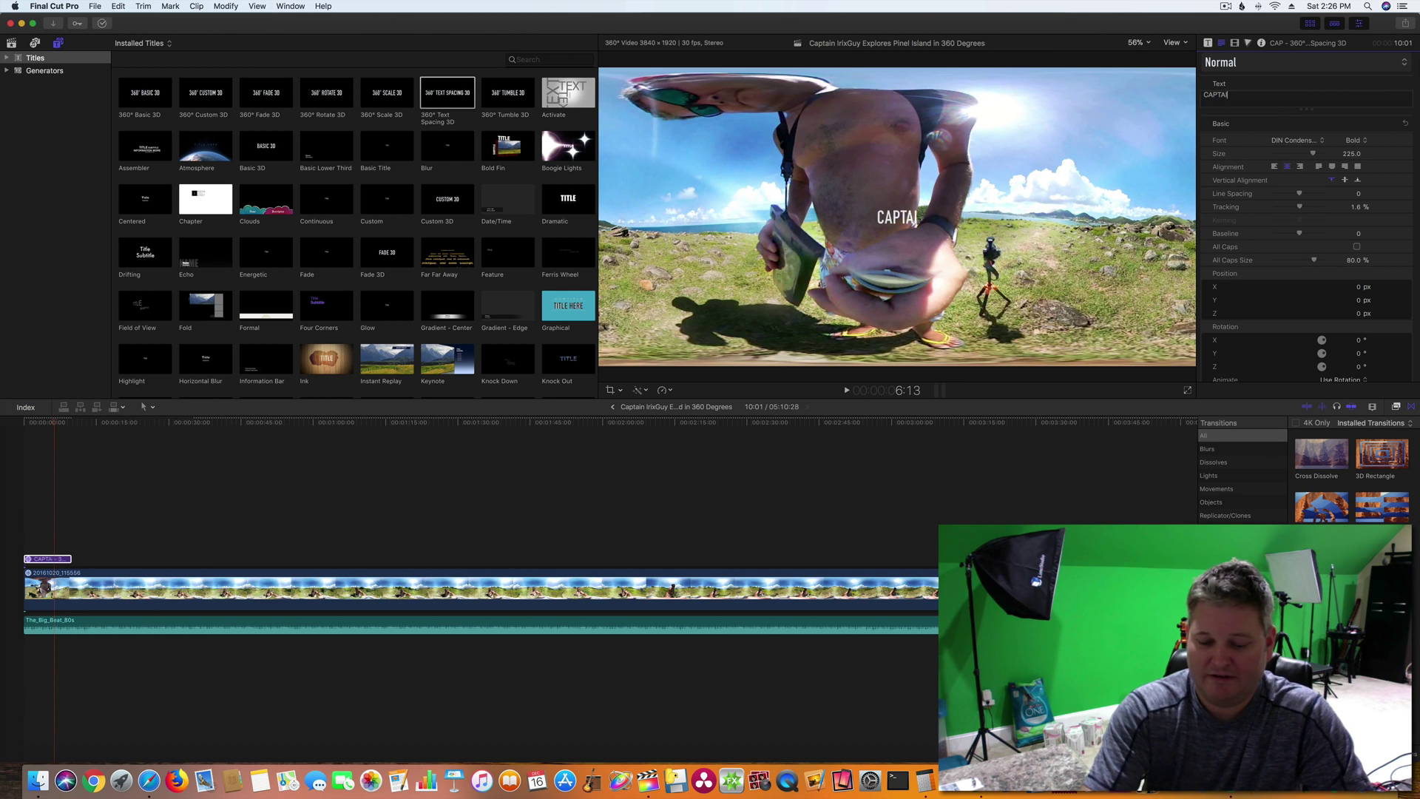
type("IN IRIXGUY")
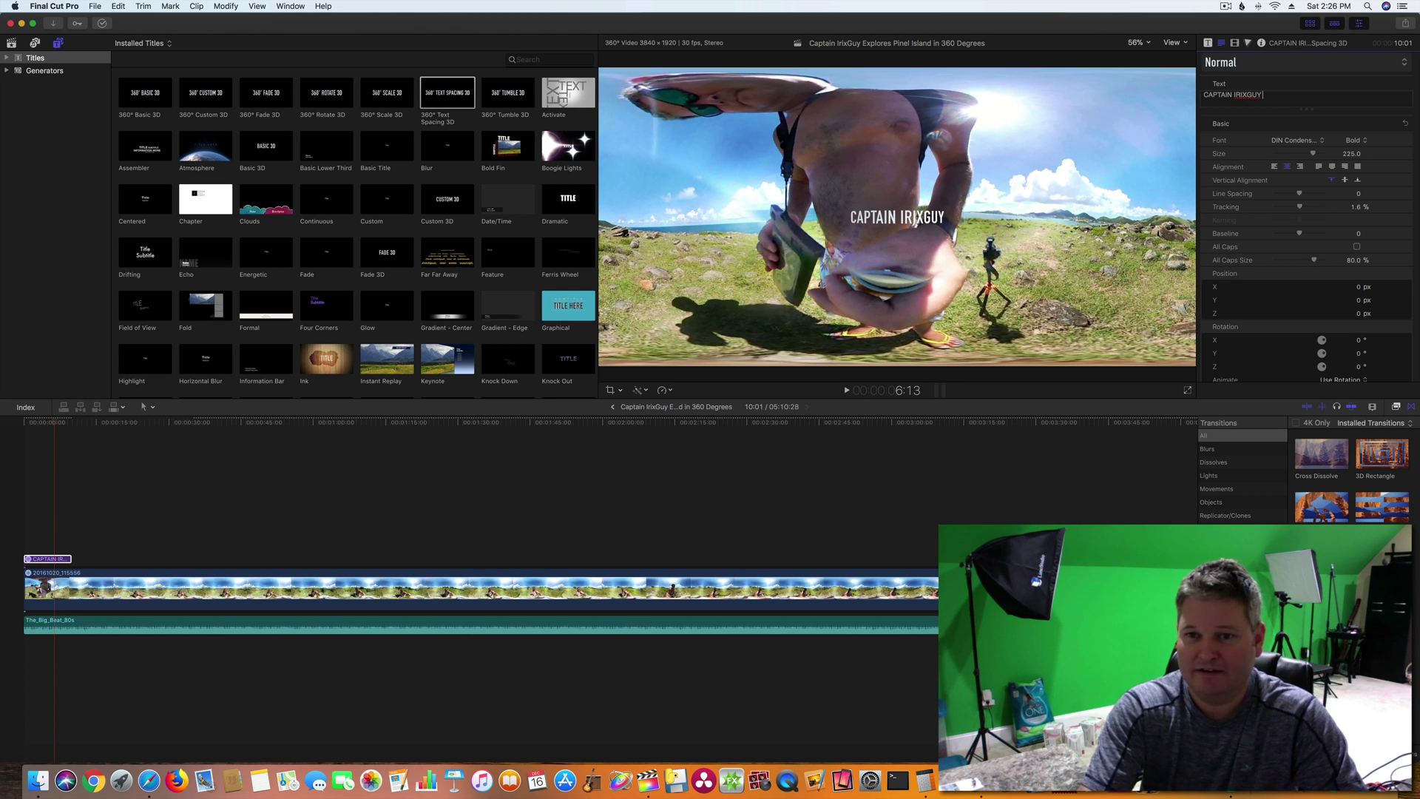
type(" EXPLORES")
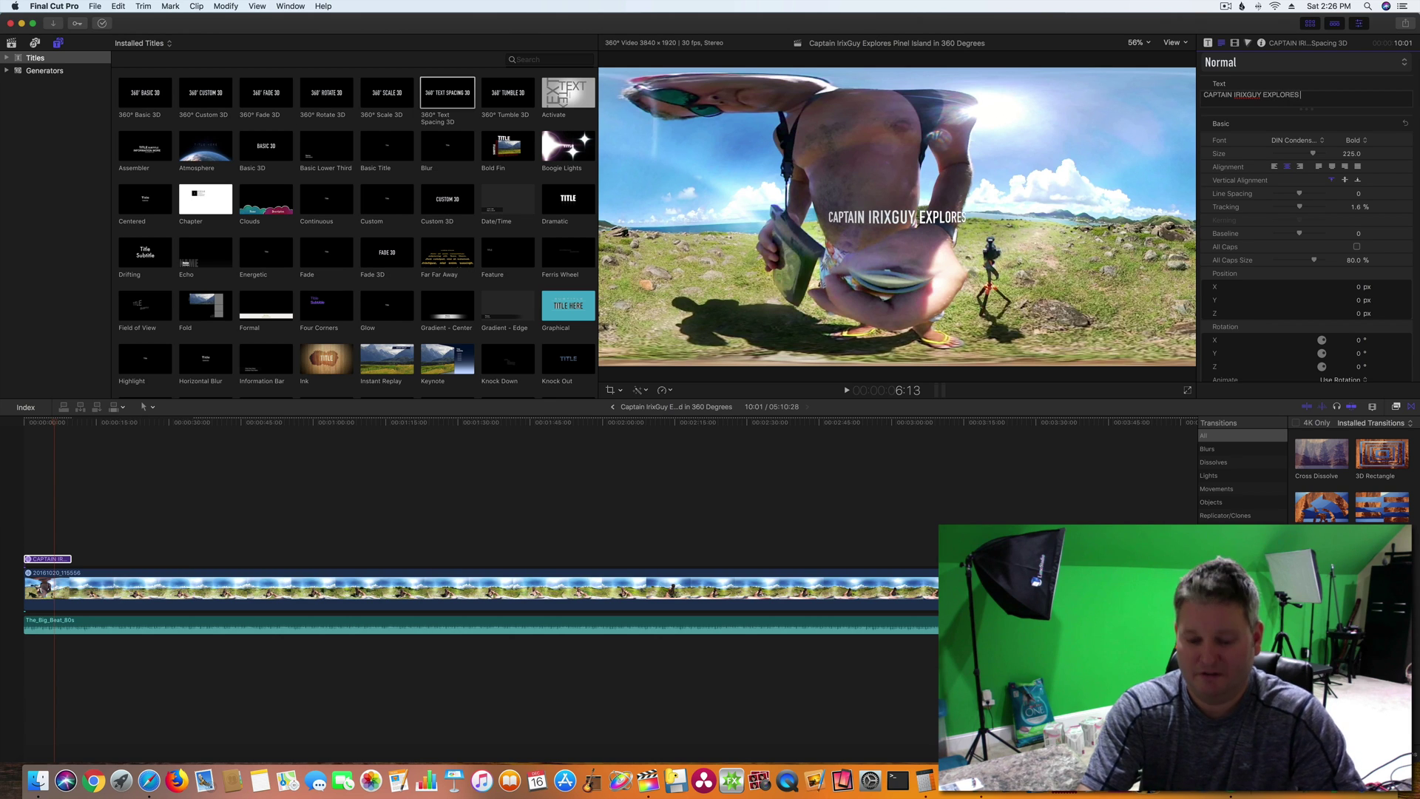
type(" PINEL ISLAND")
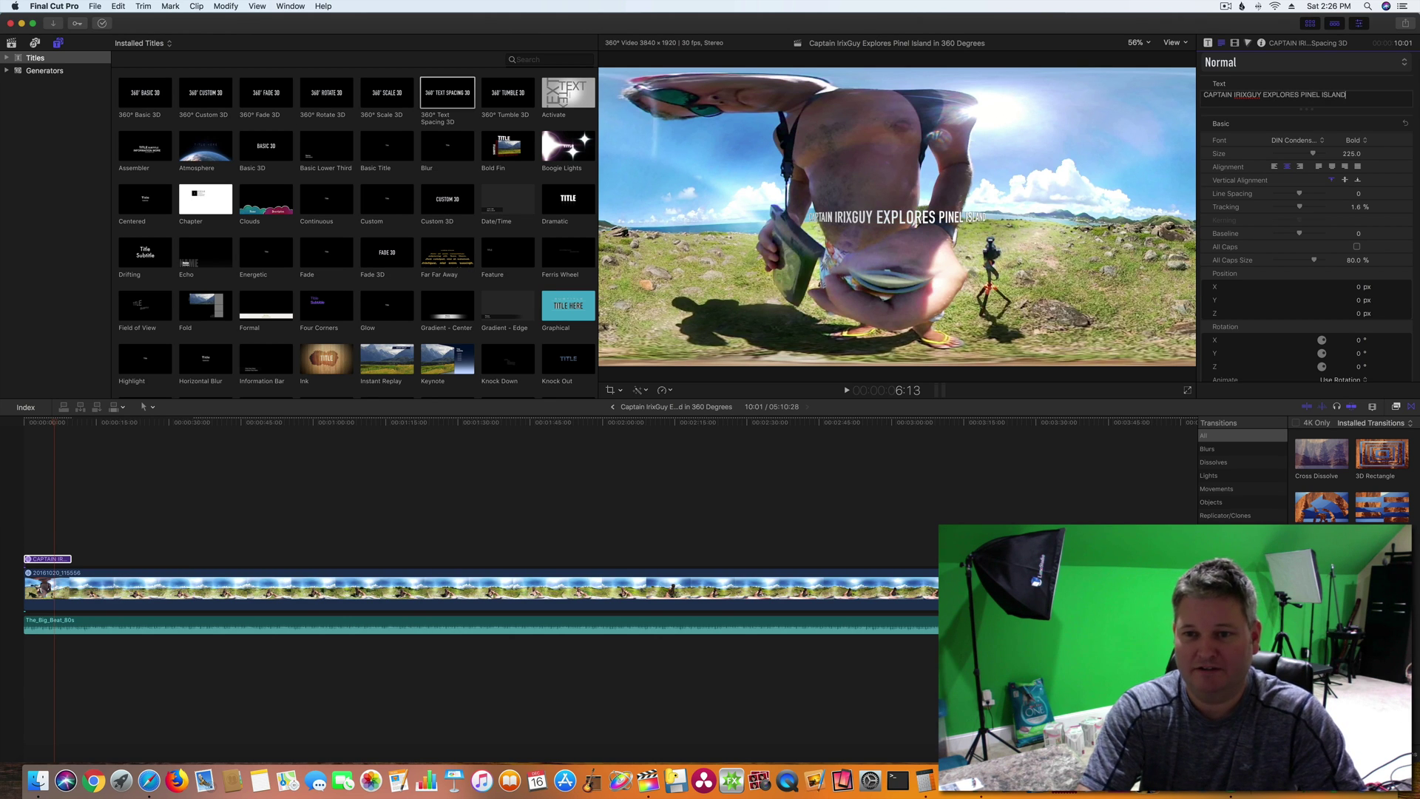
type(" IN 36")
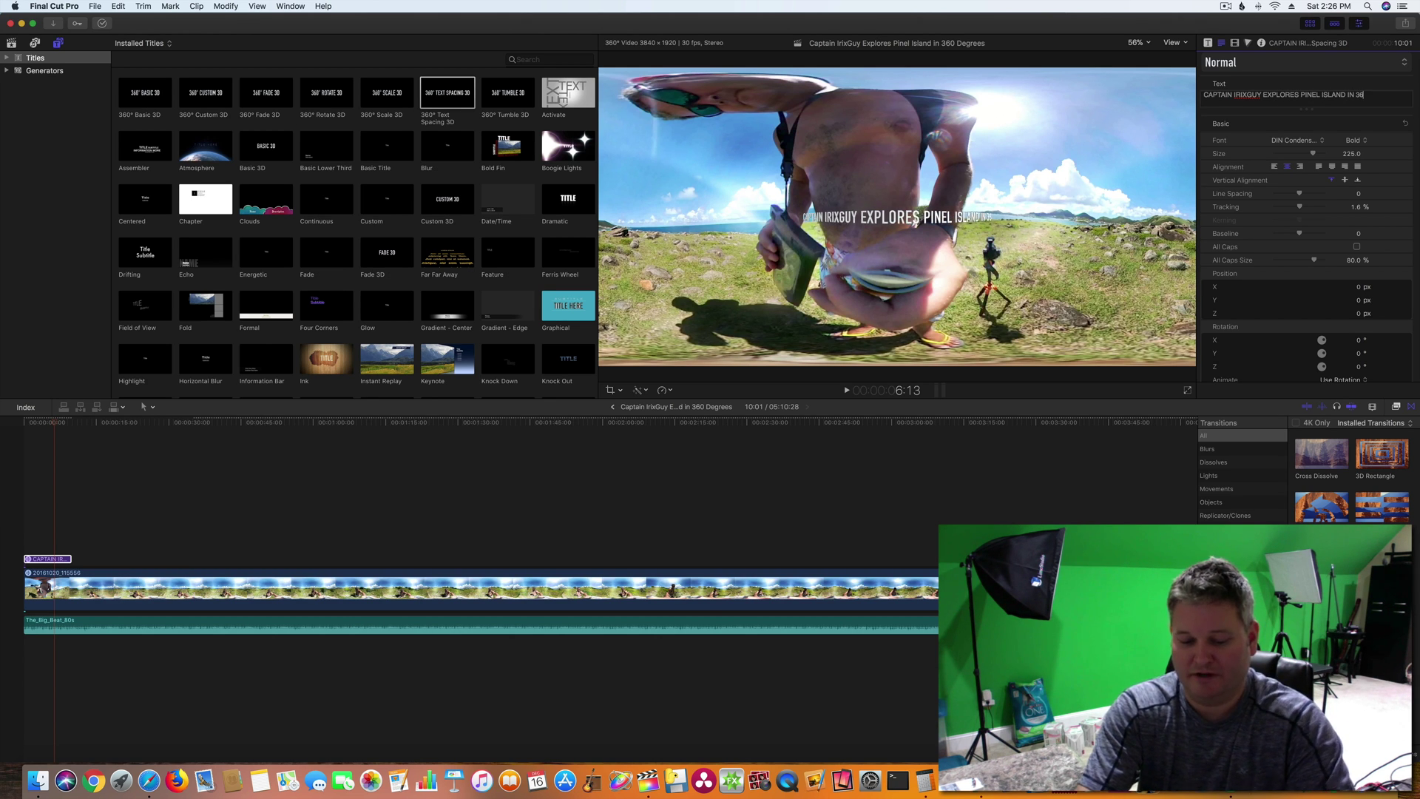
type("0 DEGREES")
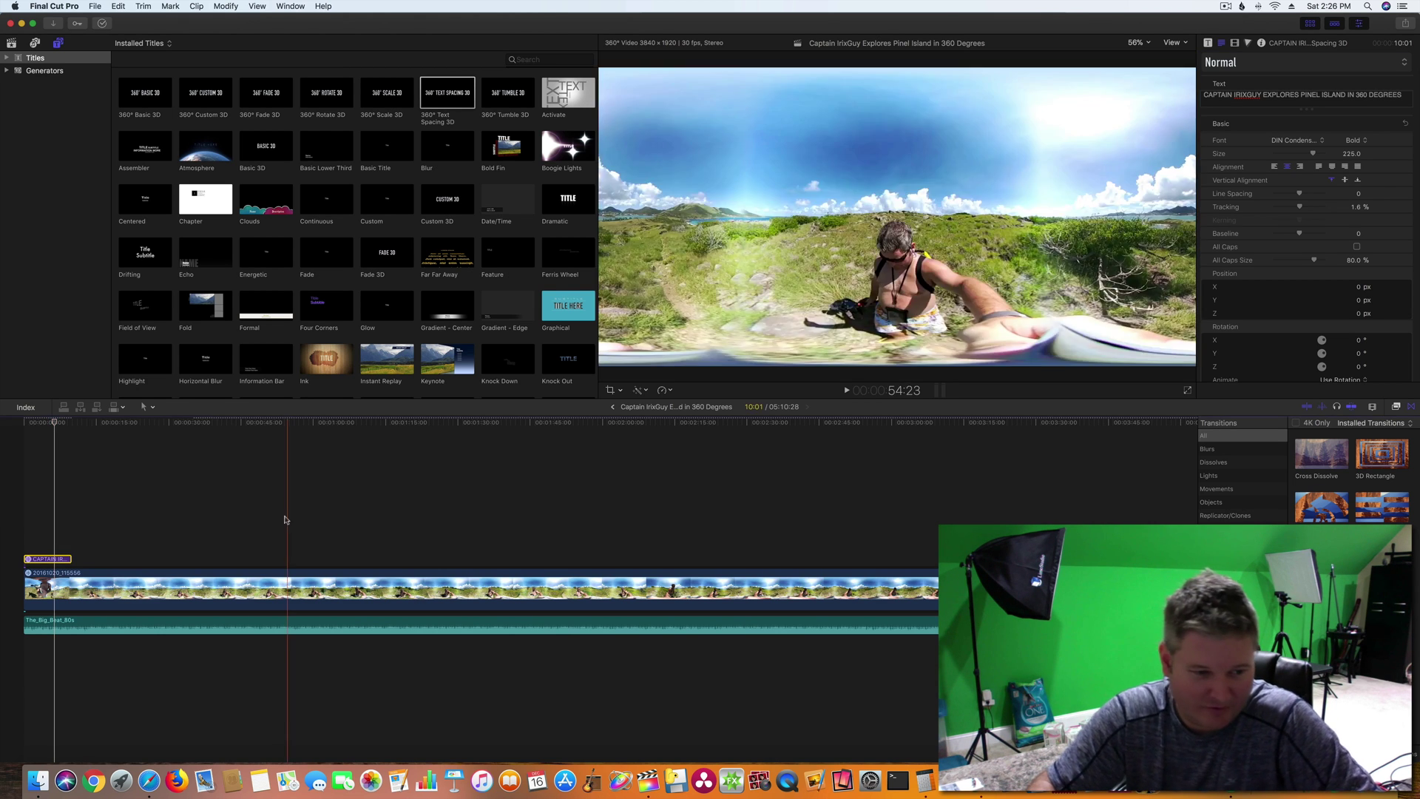
Play from the start to check the title, then trim the music to end near the video's end
key("Home")
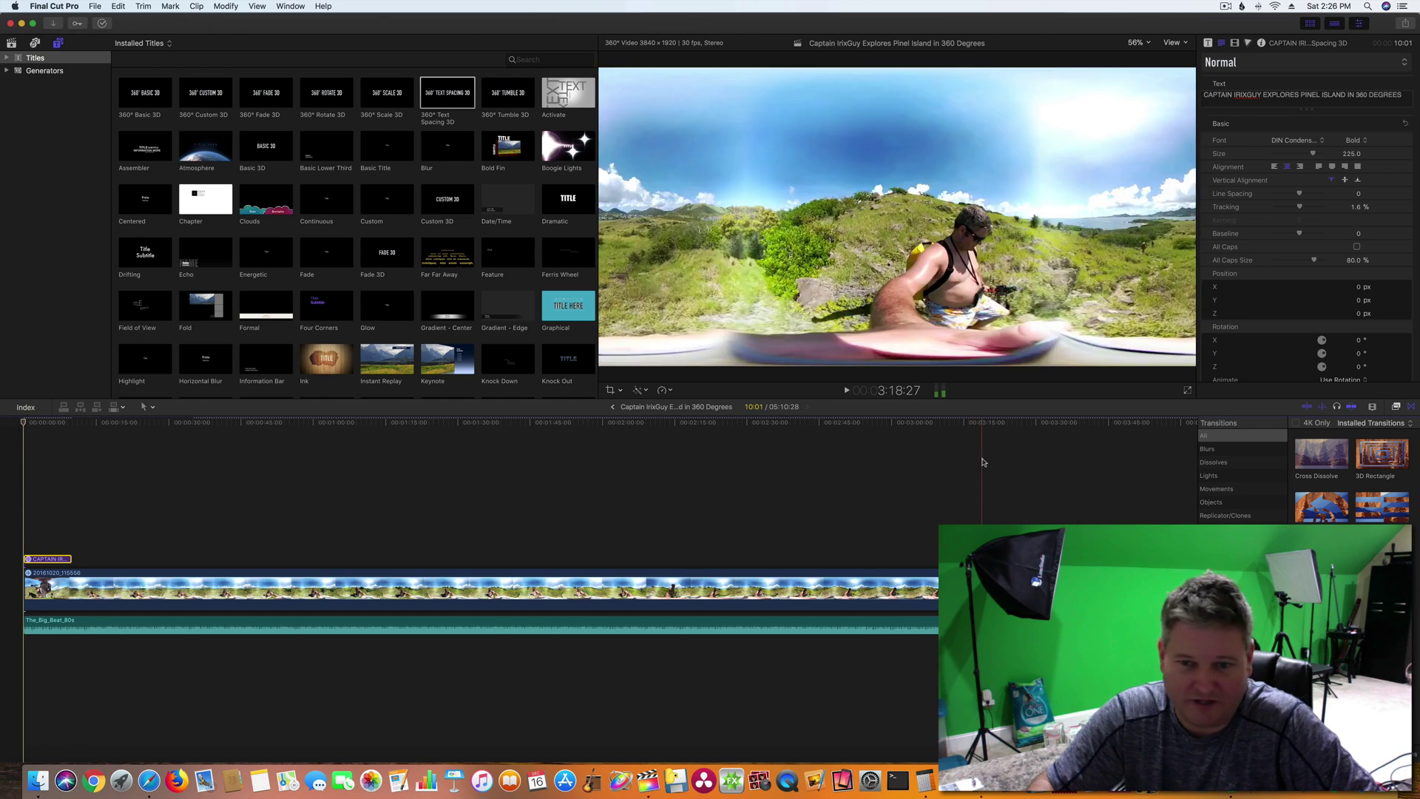
left_click(846, 392)
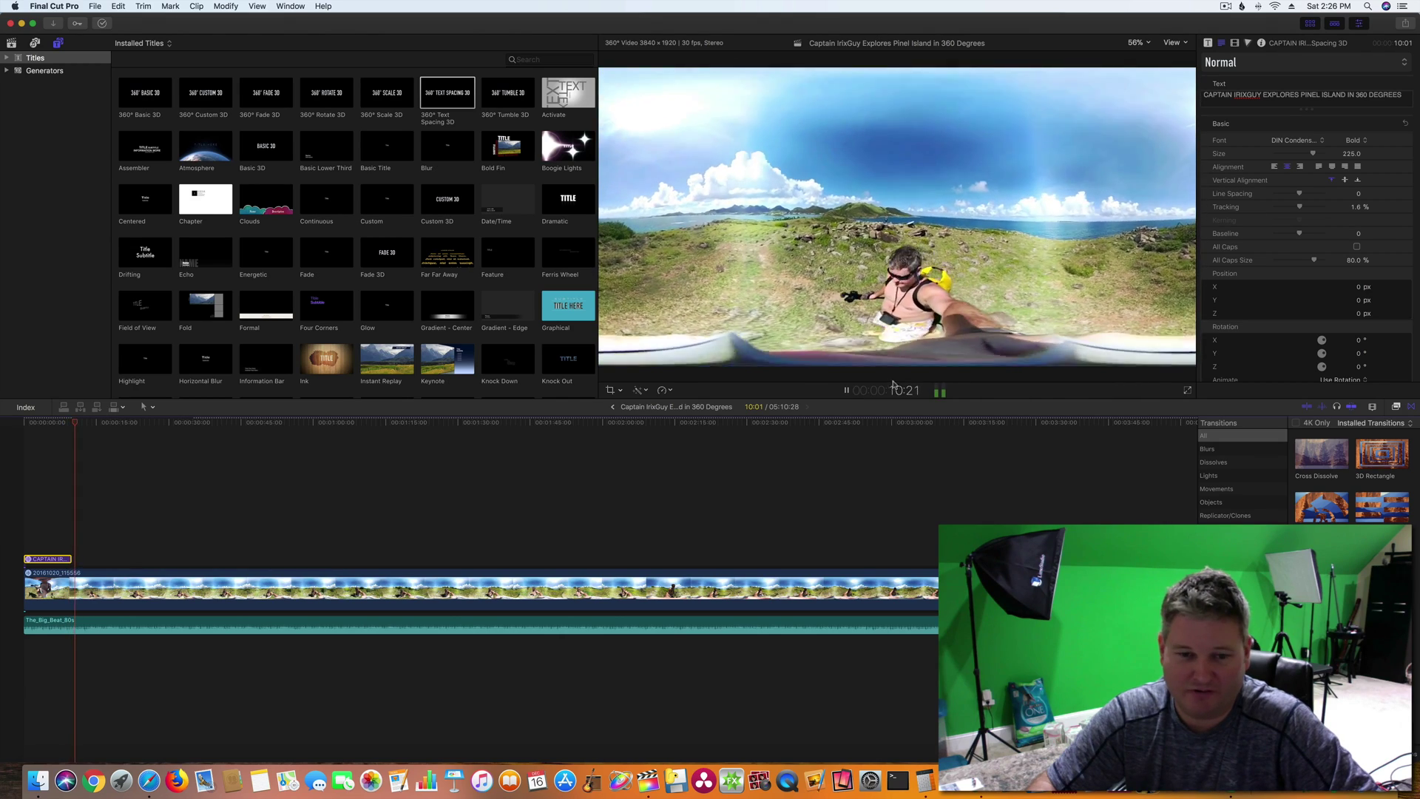
left_click(570, 506)
left_click_drag(1025, 624, 796, 626)
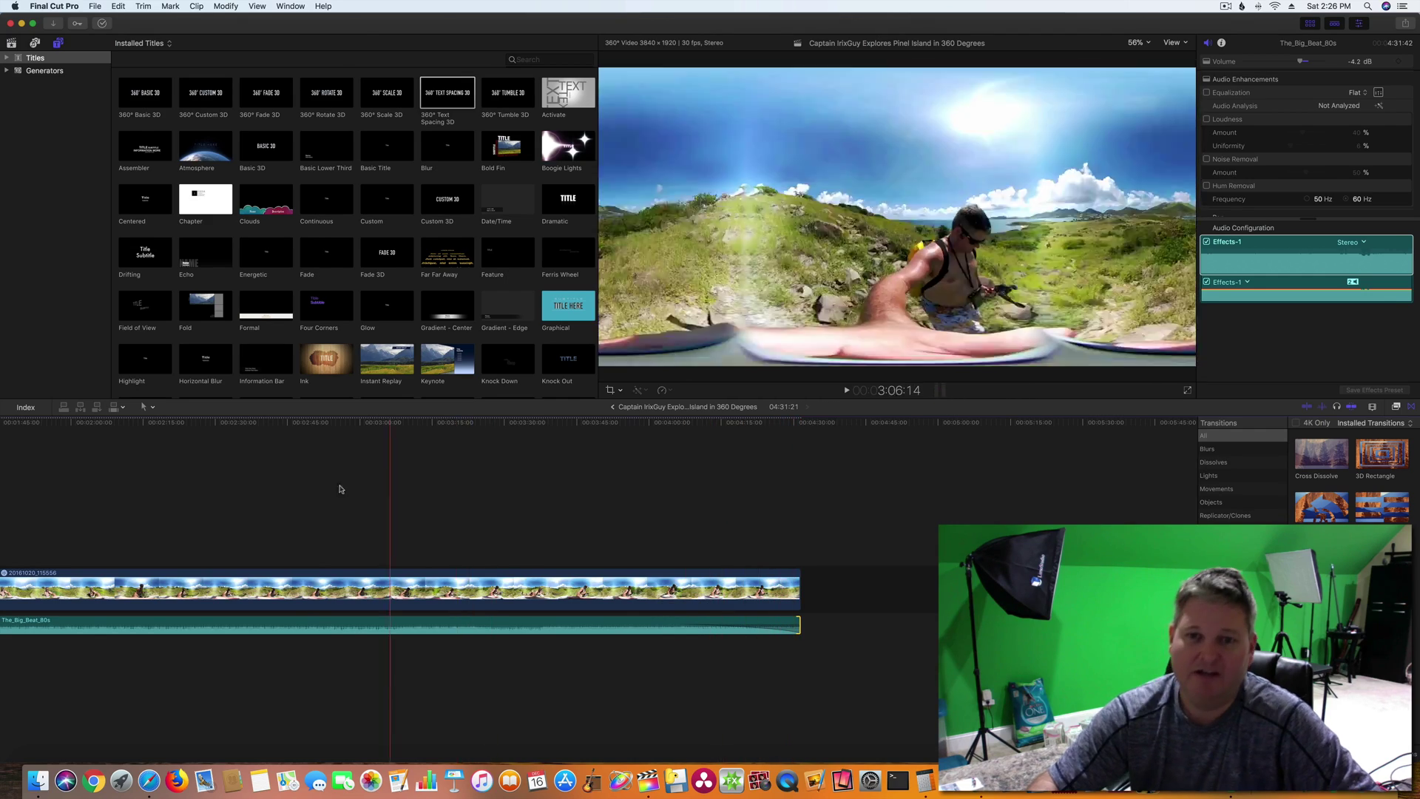
Set the playhead at 2:49:02 and scroll the timeline back to the project's beginning
left_click(308, 480)
scroll(308, 483, "left", 5)
scroll(307, 482, "left", 5)
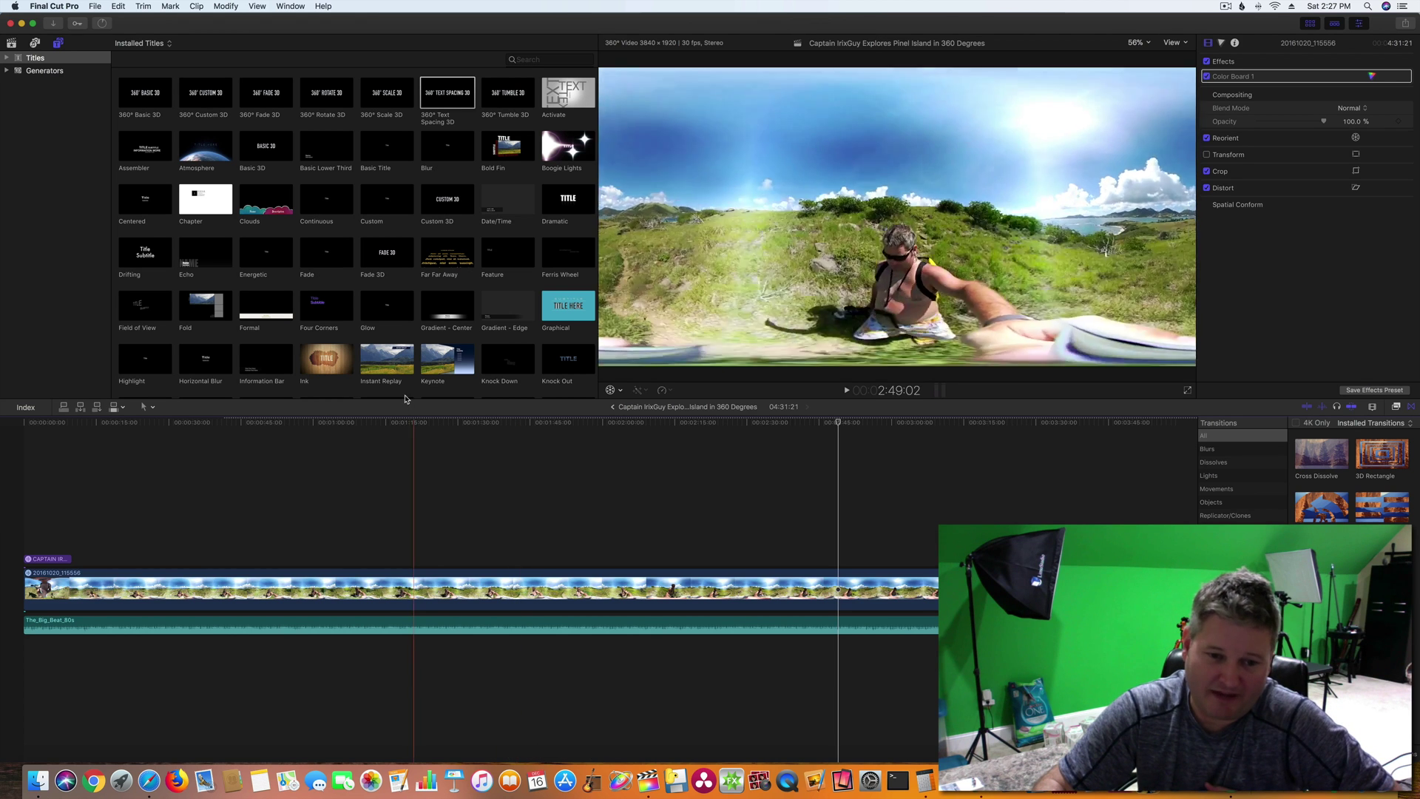
left_click(389, 530)
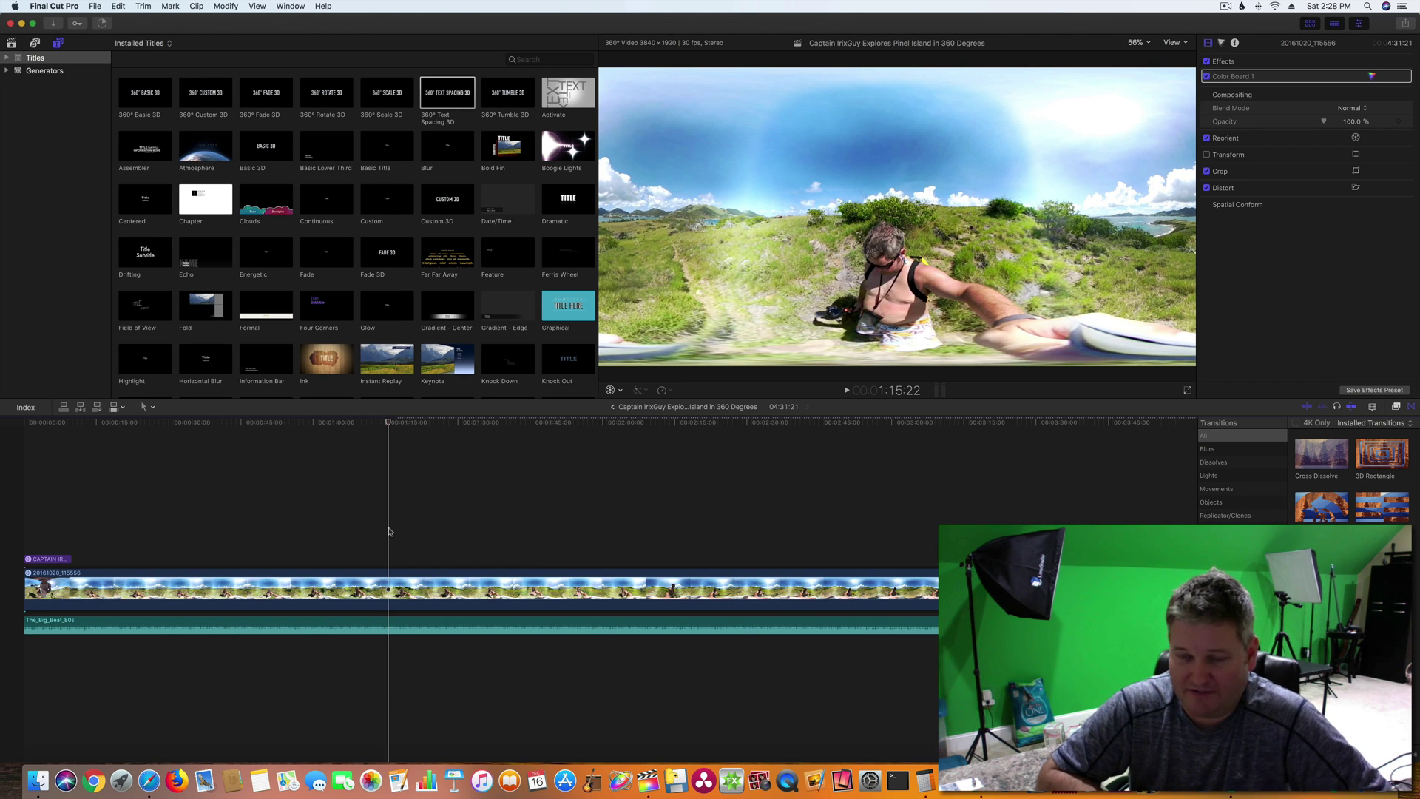
left_click(206, 500)
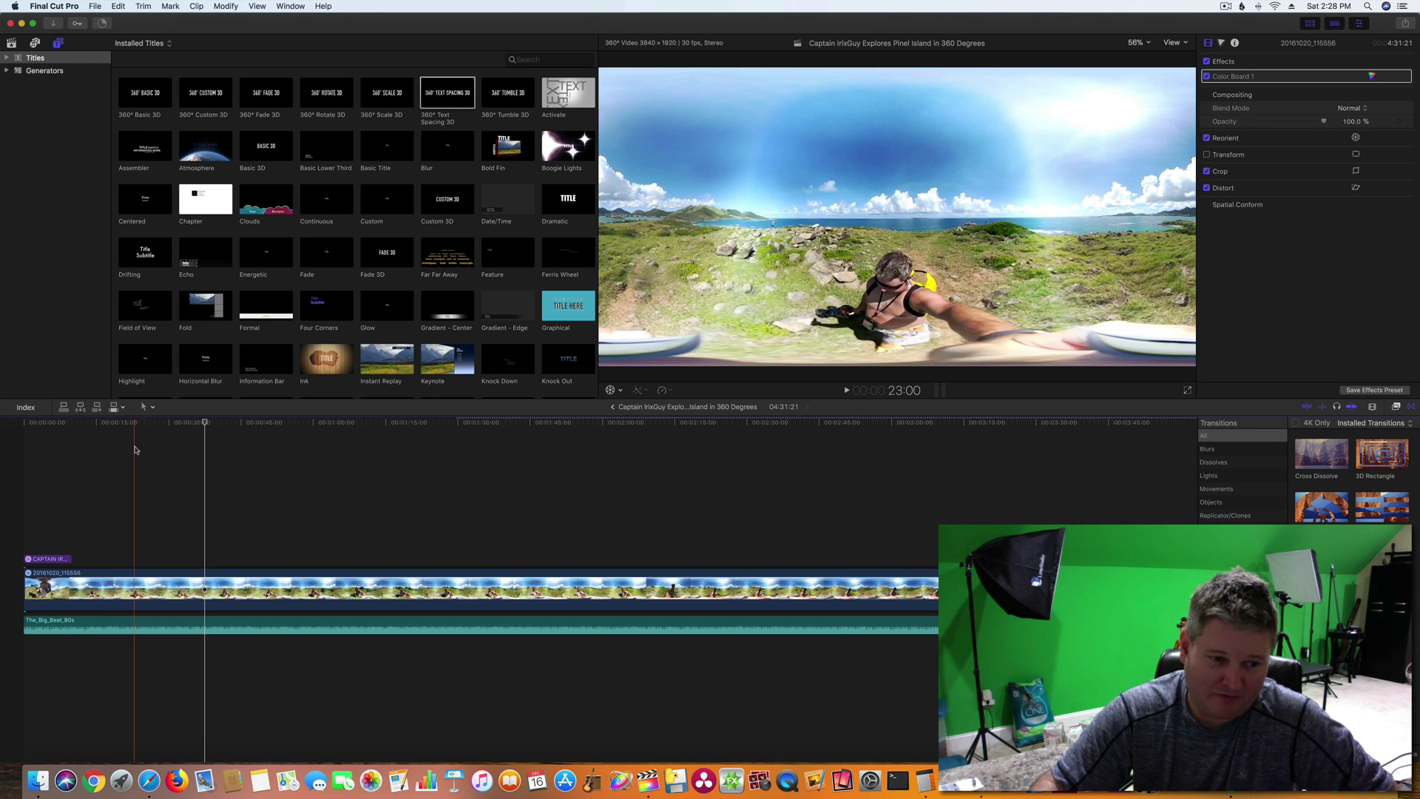
Export the Pinel Island project as a Master File MPEG-4 movie (about 954 MB) to the Desktop
left_click(553, 488)
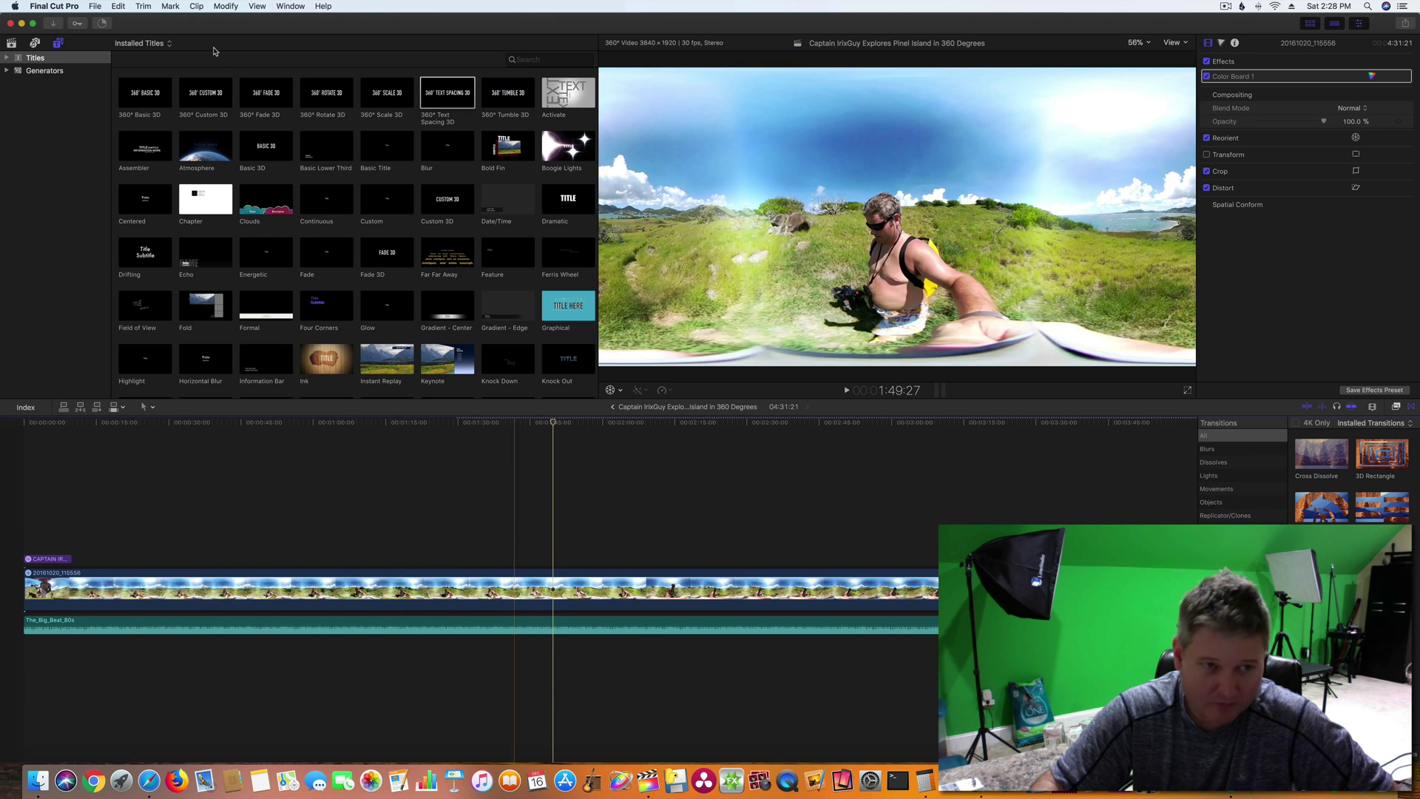
left_click(99, 5)
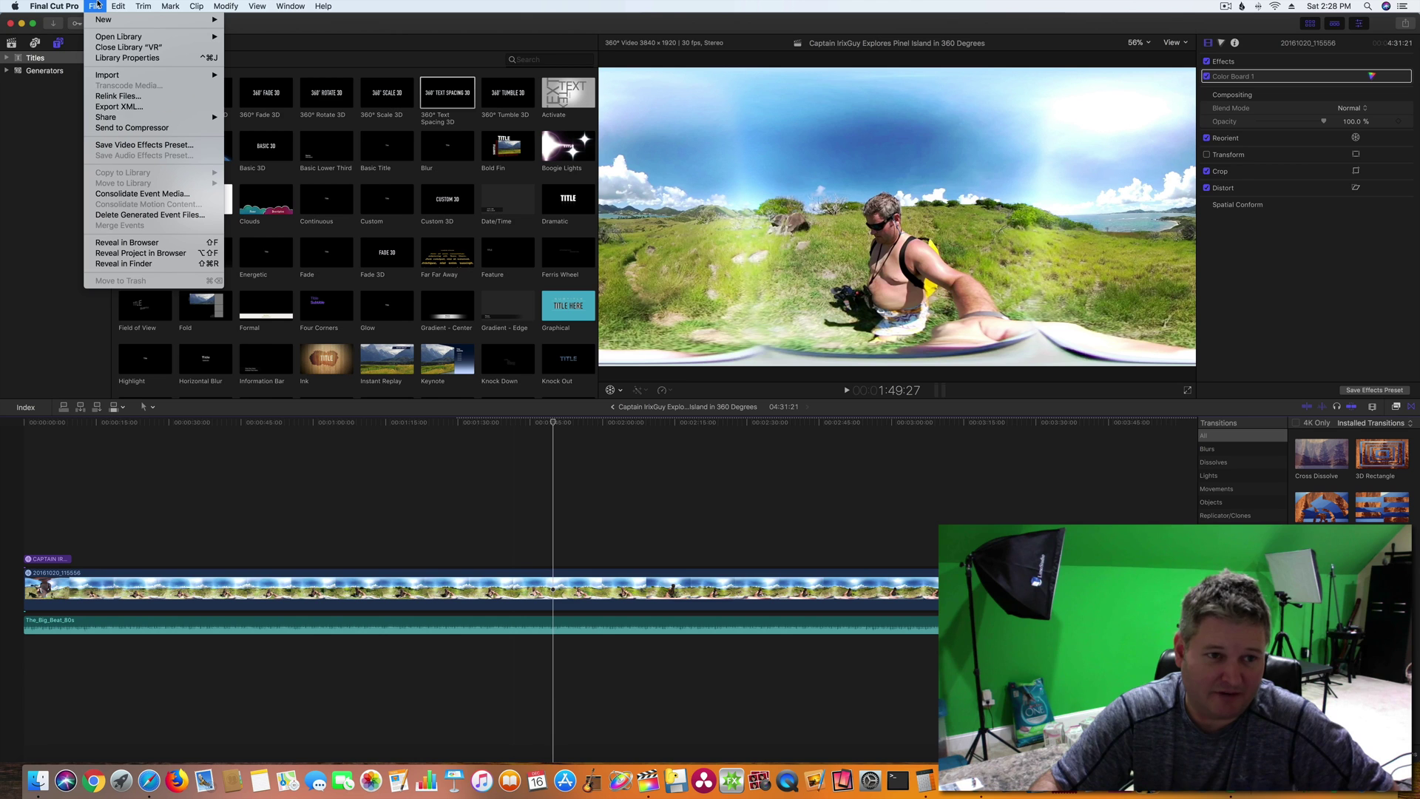
mouse_move(119, 117)
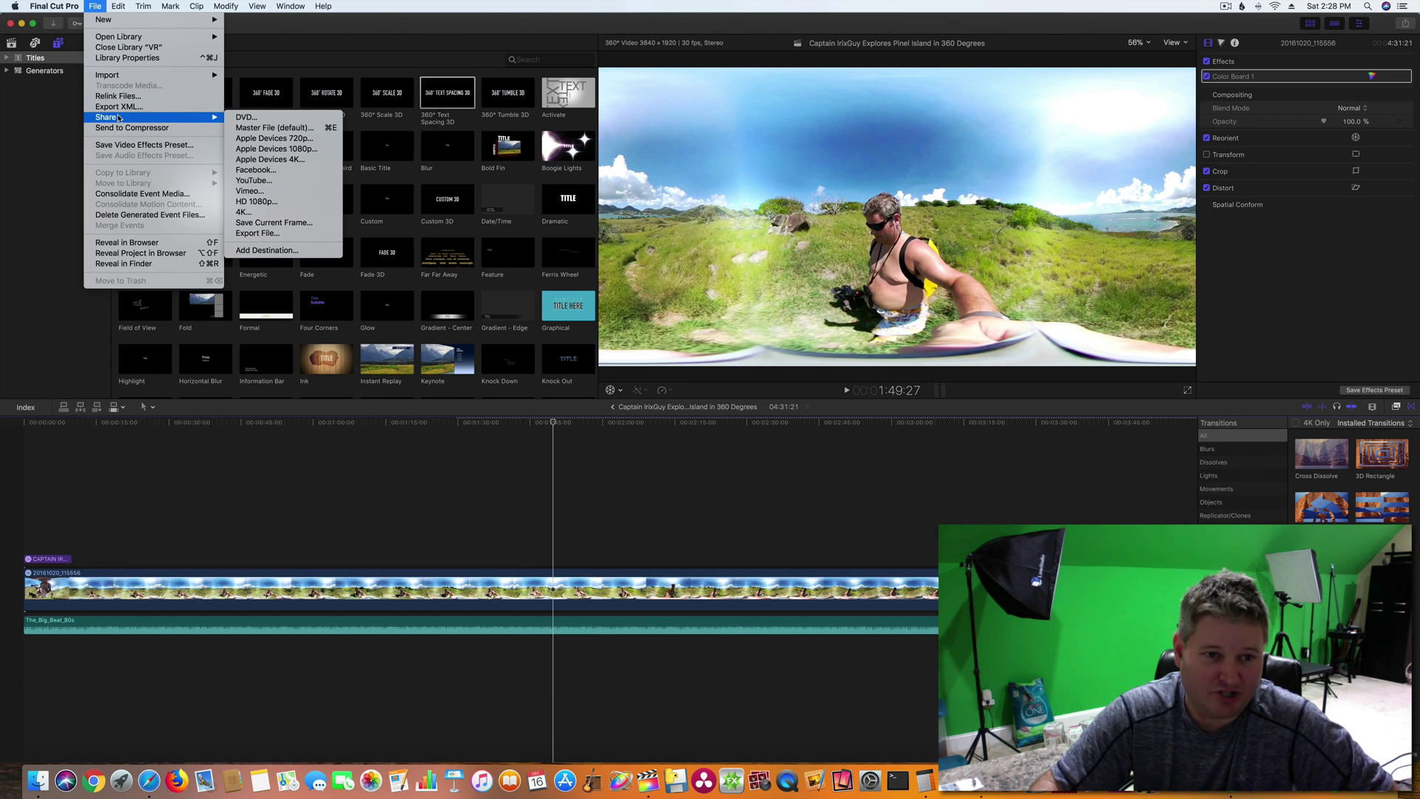
left_click(315, 128)
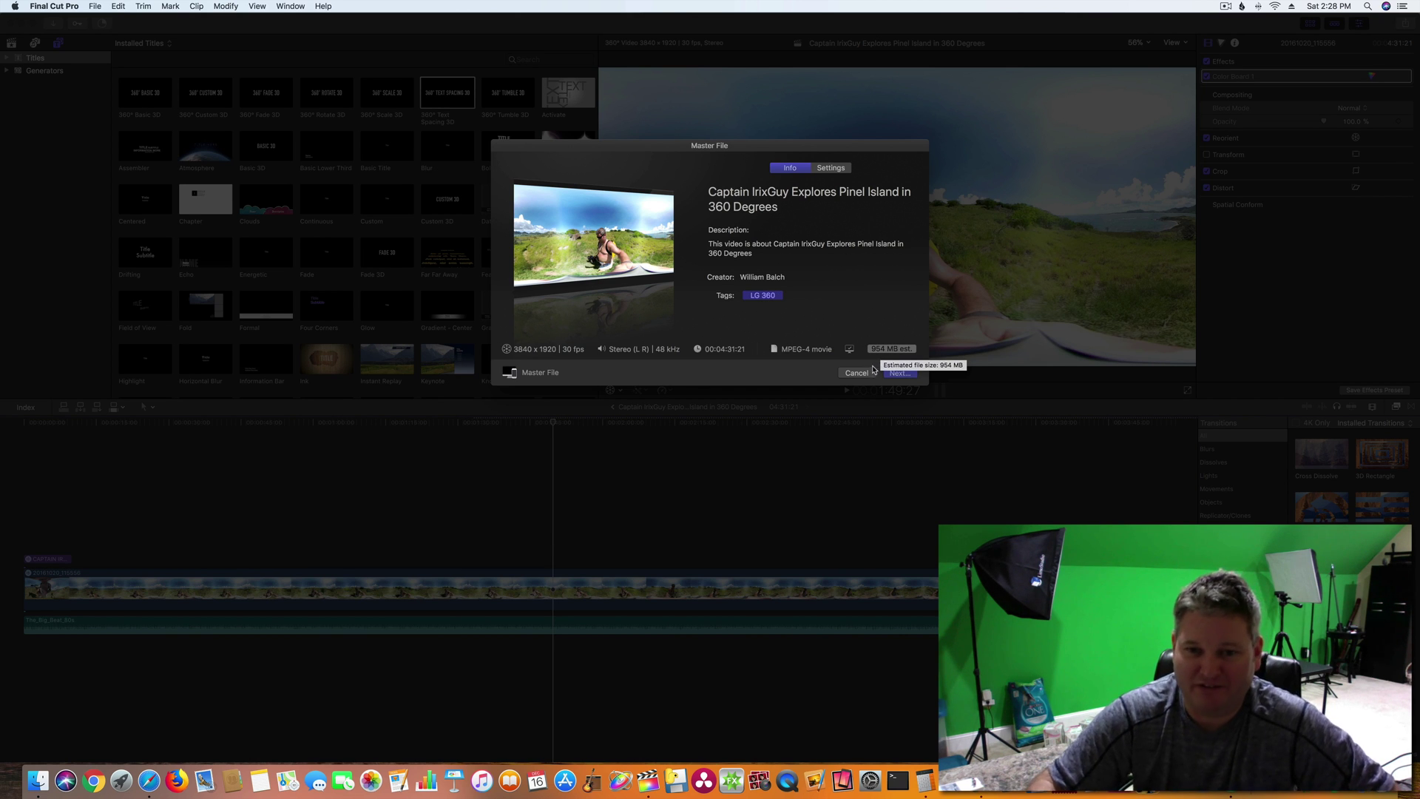
left_click(897, 373)
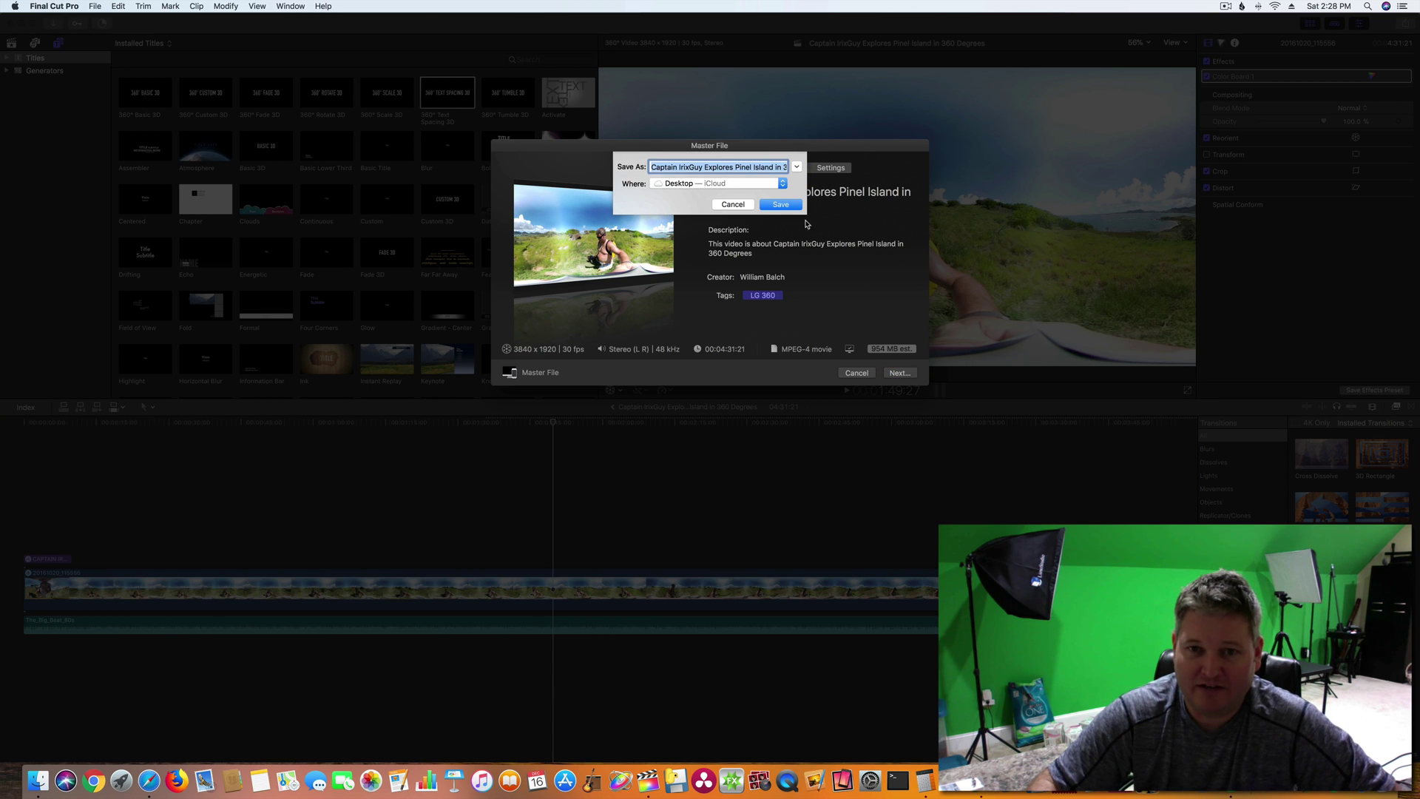
left_click(780, 205)
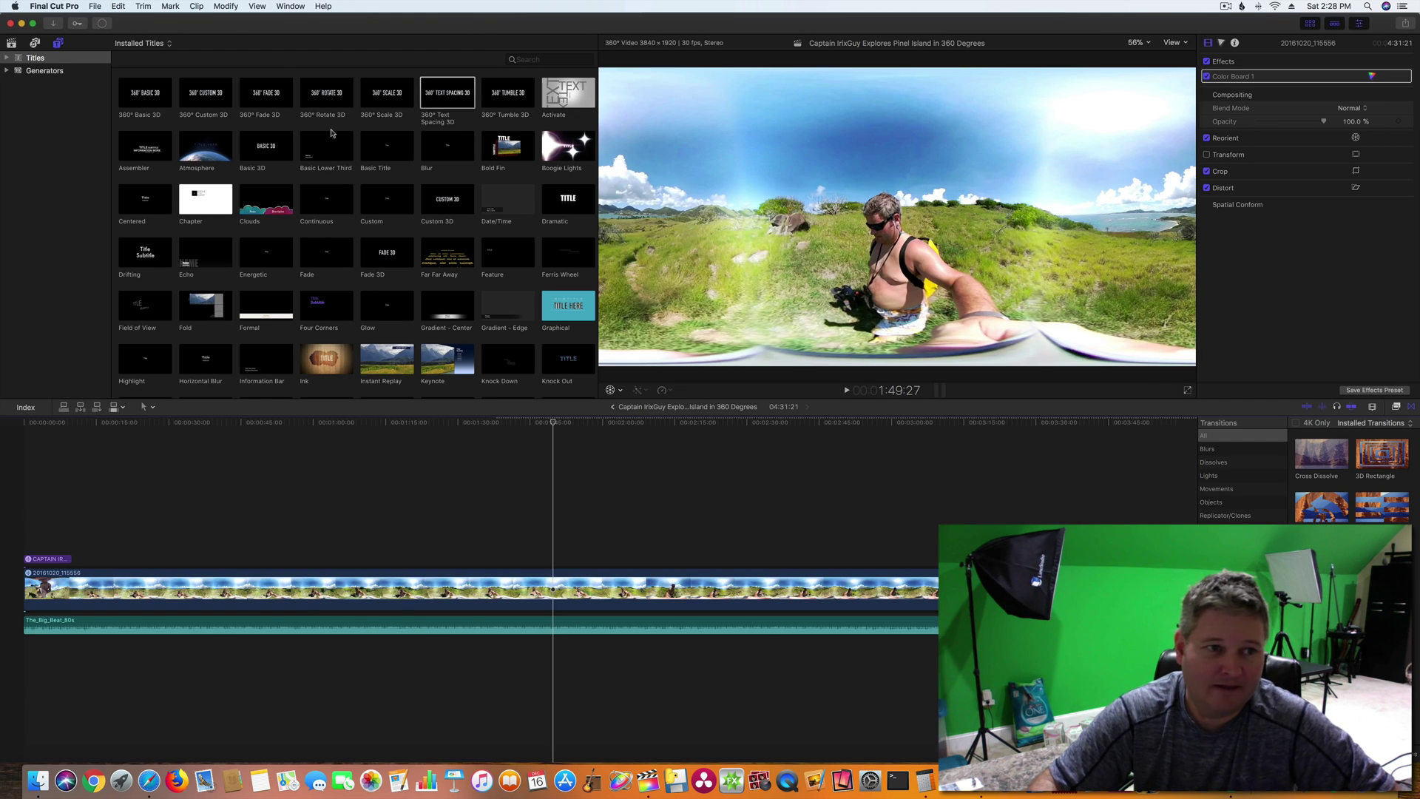
Monitor the Sharing progress in Background Tasks until the exported movie opens in QuickTime Player
left_click(102, 25)
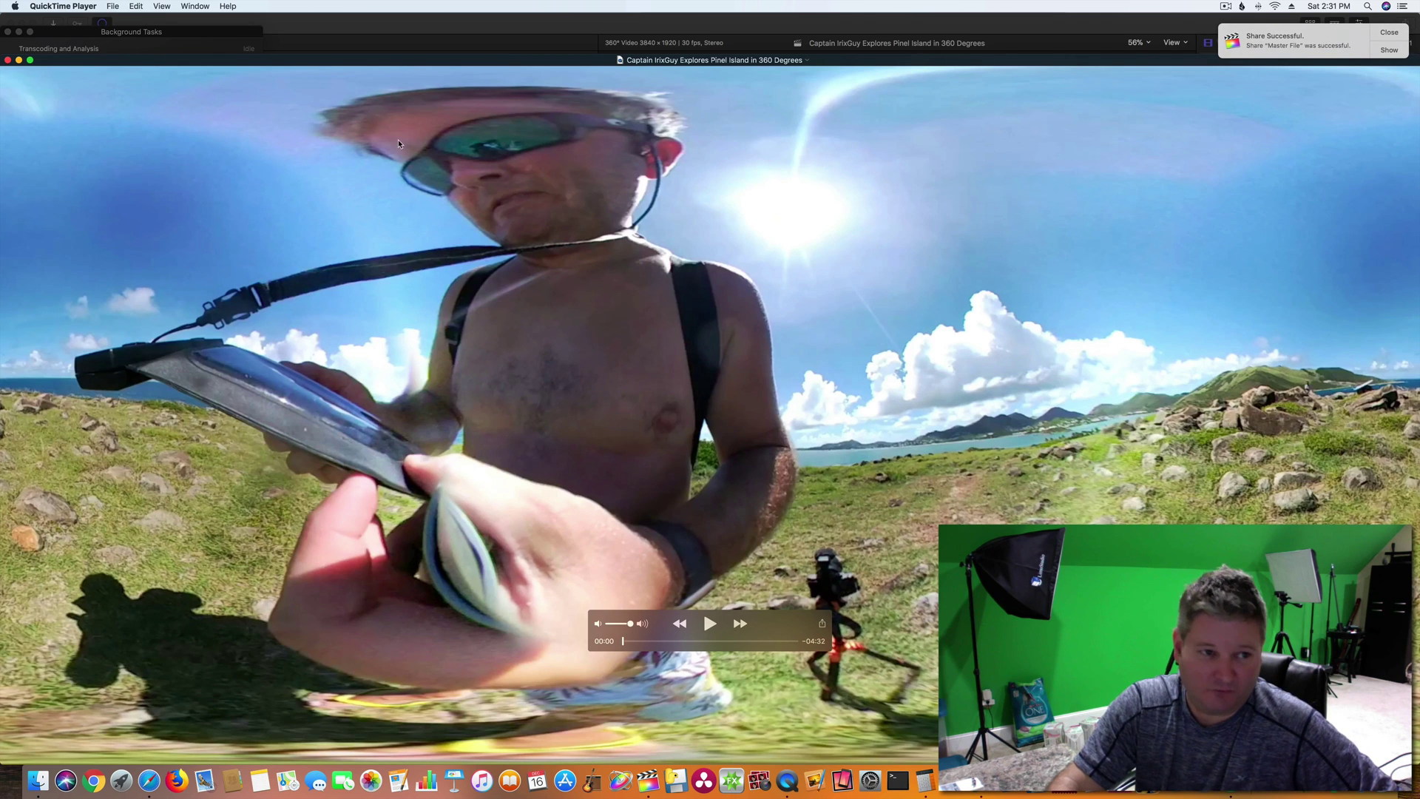
left_click(62, 6)
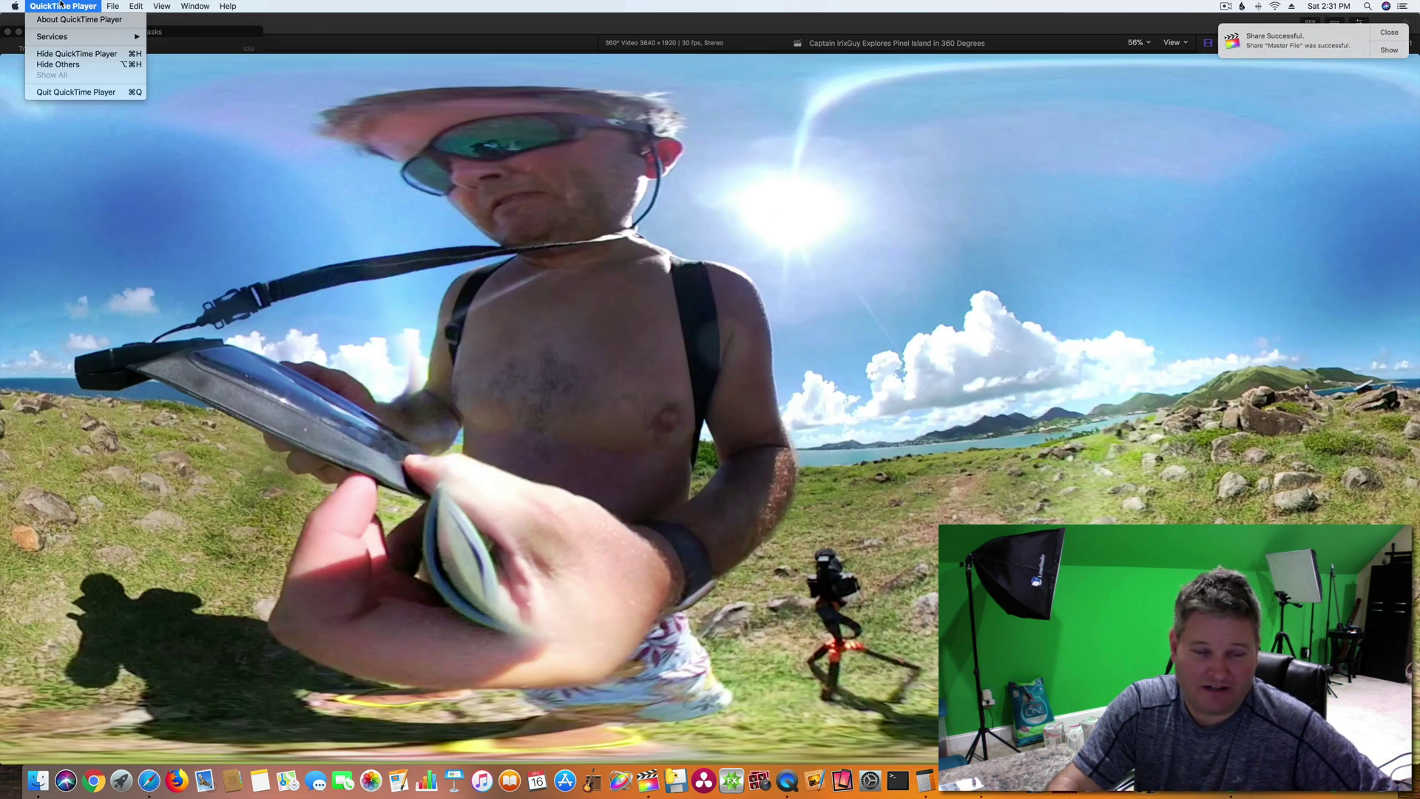
Quit QuickTime Player and close the Share Successful notification
left_click(78, 92)
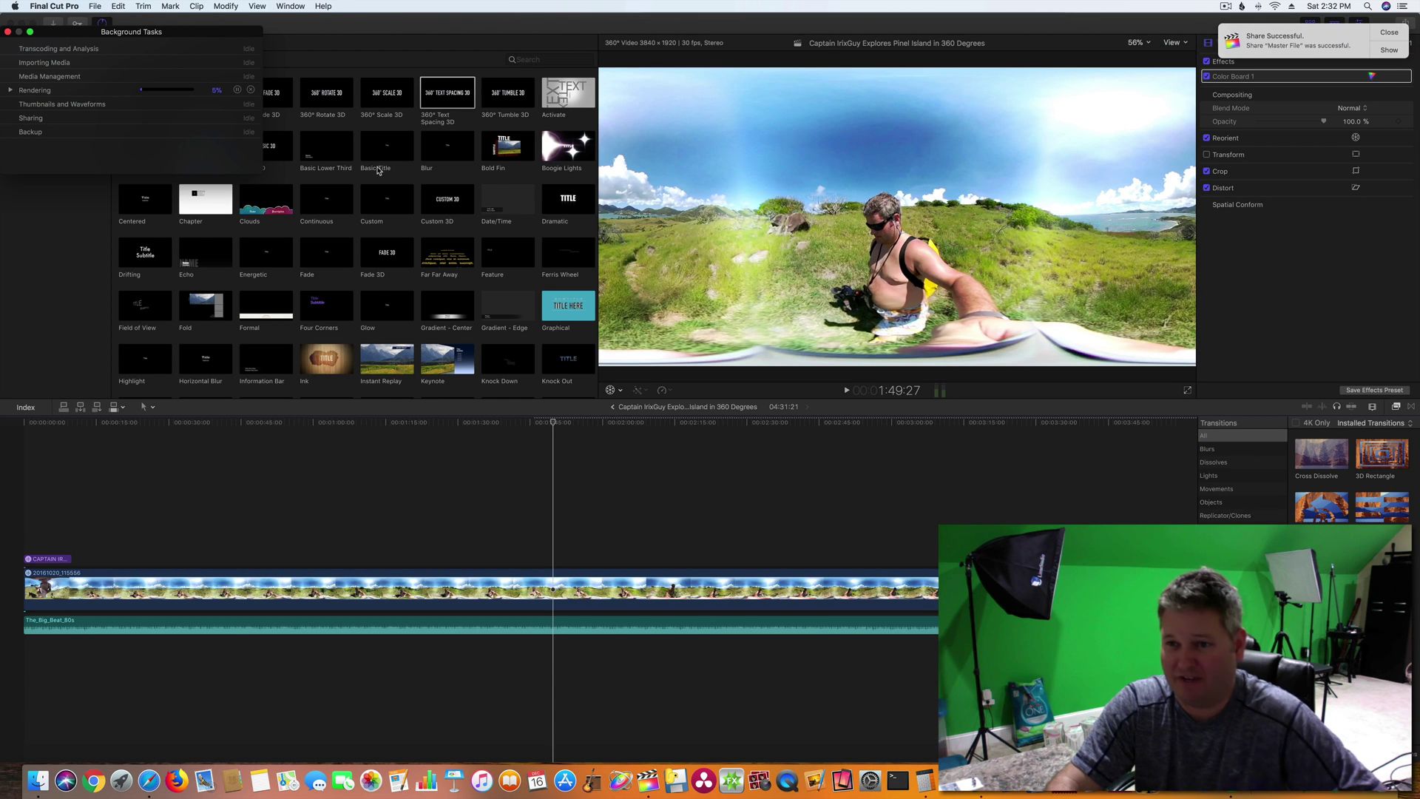
left_click(1389, 35)
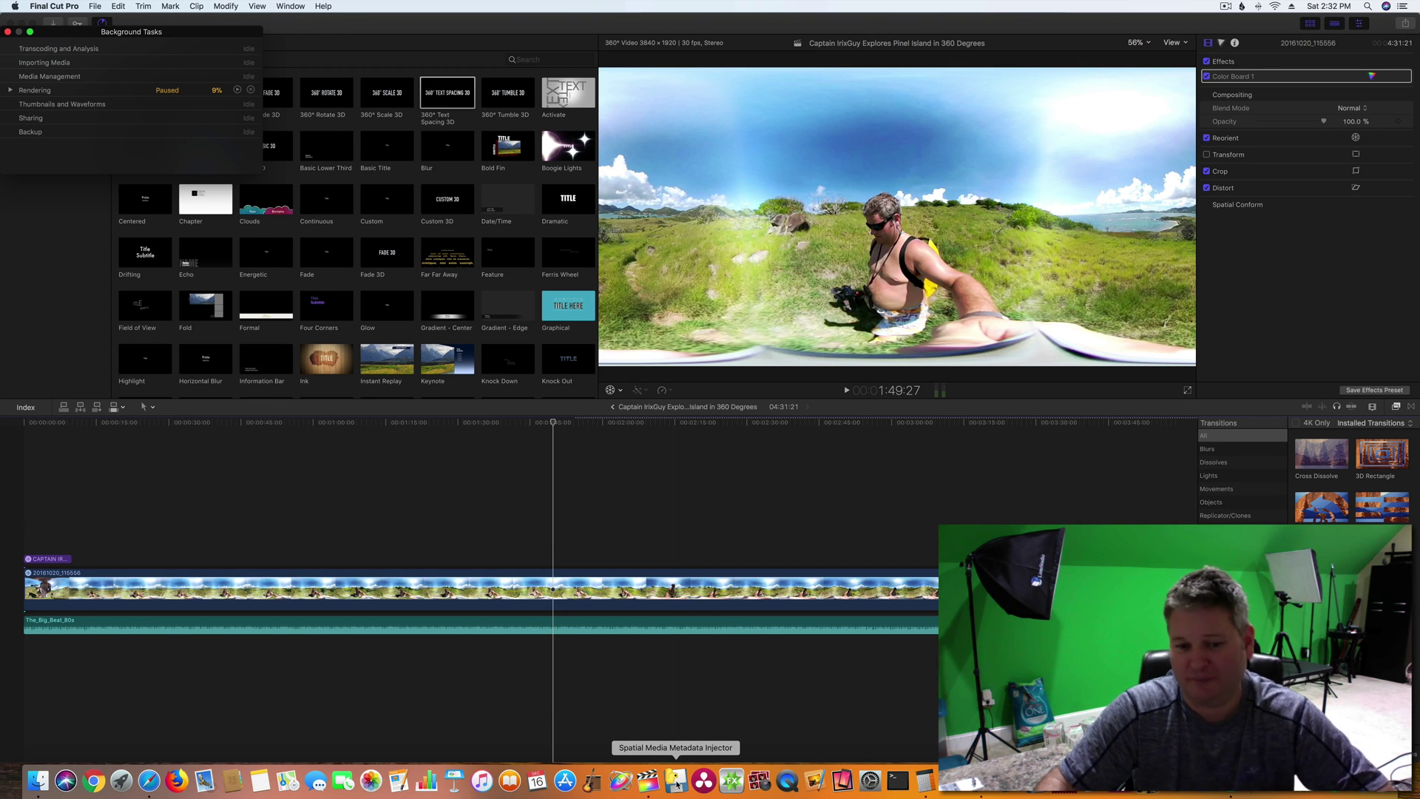
Launch Spatial Media Metadata Injector and load the exported Pinel Island 360 mp4 from the Desktop
left_click(675, 780)
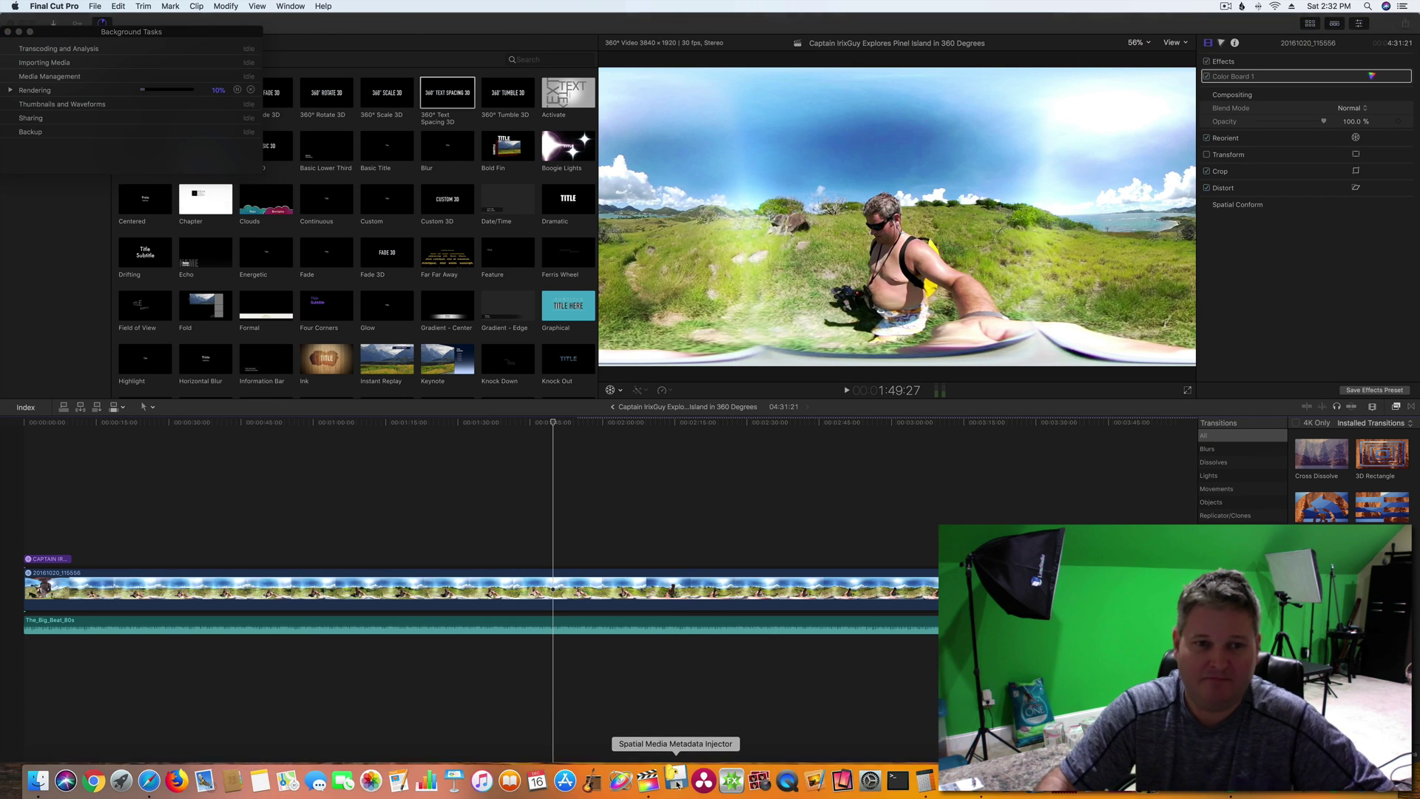
left_click_drag(188, 25, 395, 339)
left_click(351, 461)
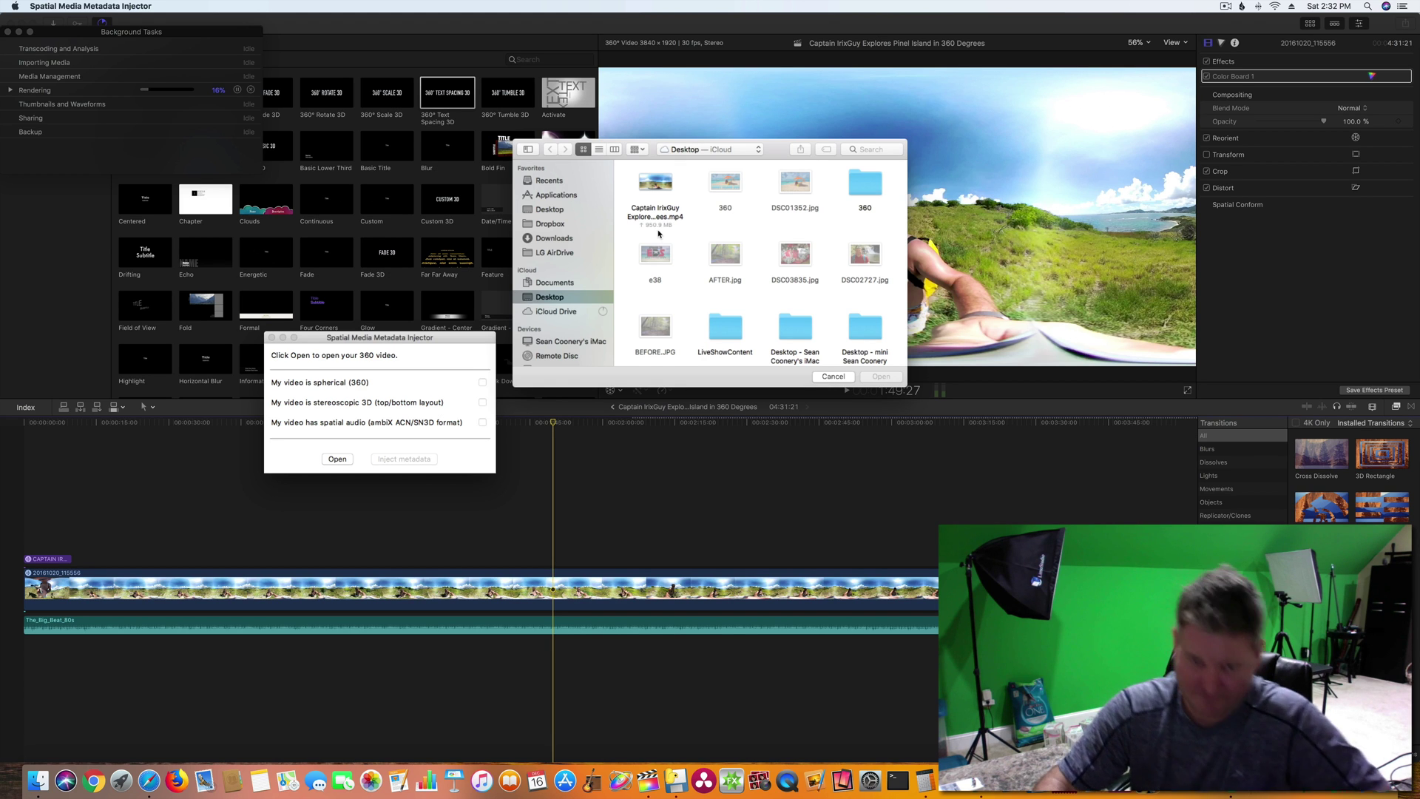
left_click(669, 186)
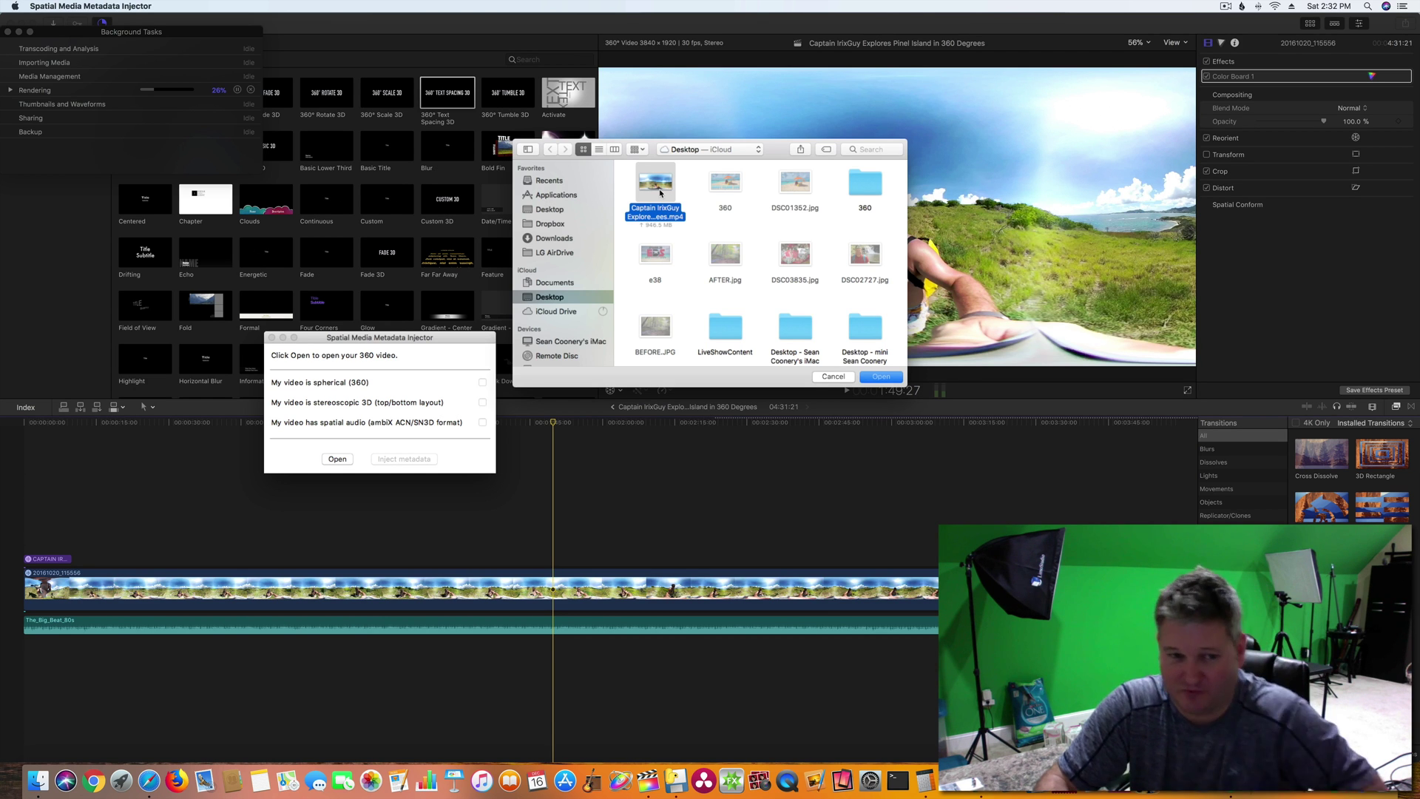
left_click(865, 375)
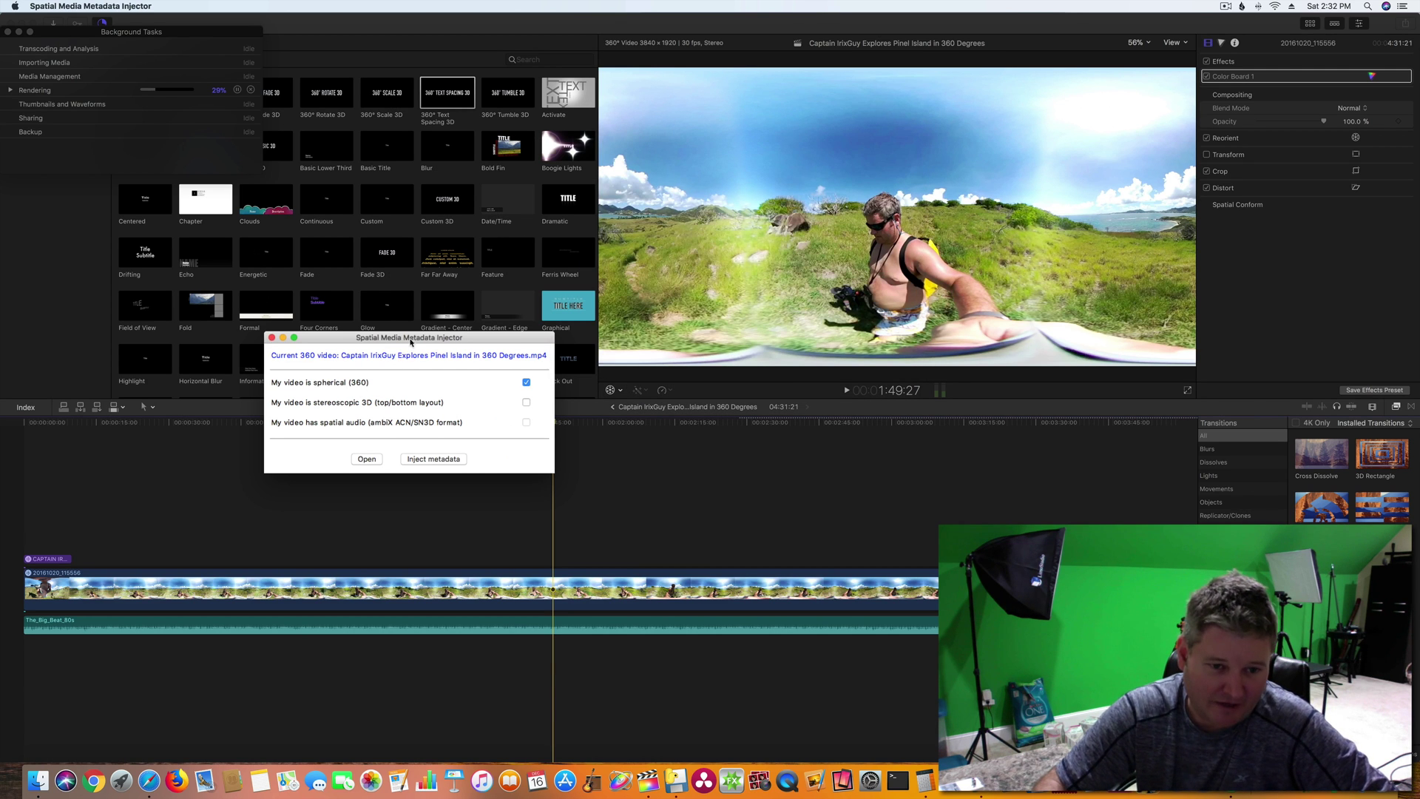
left_click_drag(410, 342, 480, 357)
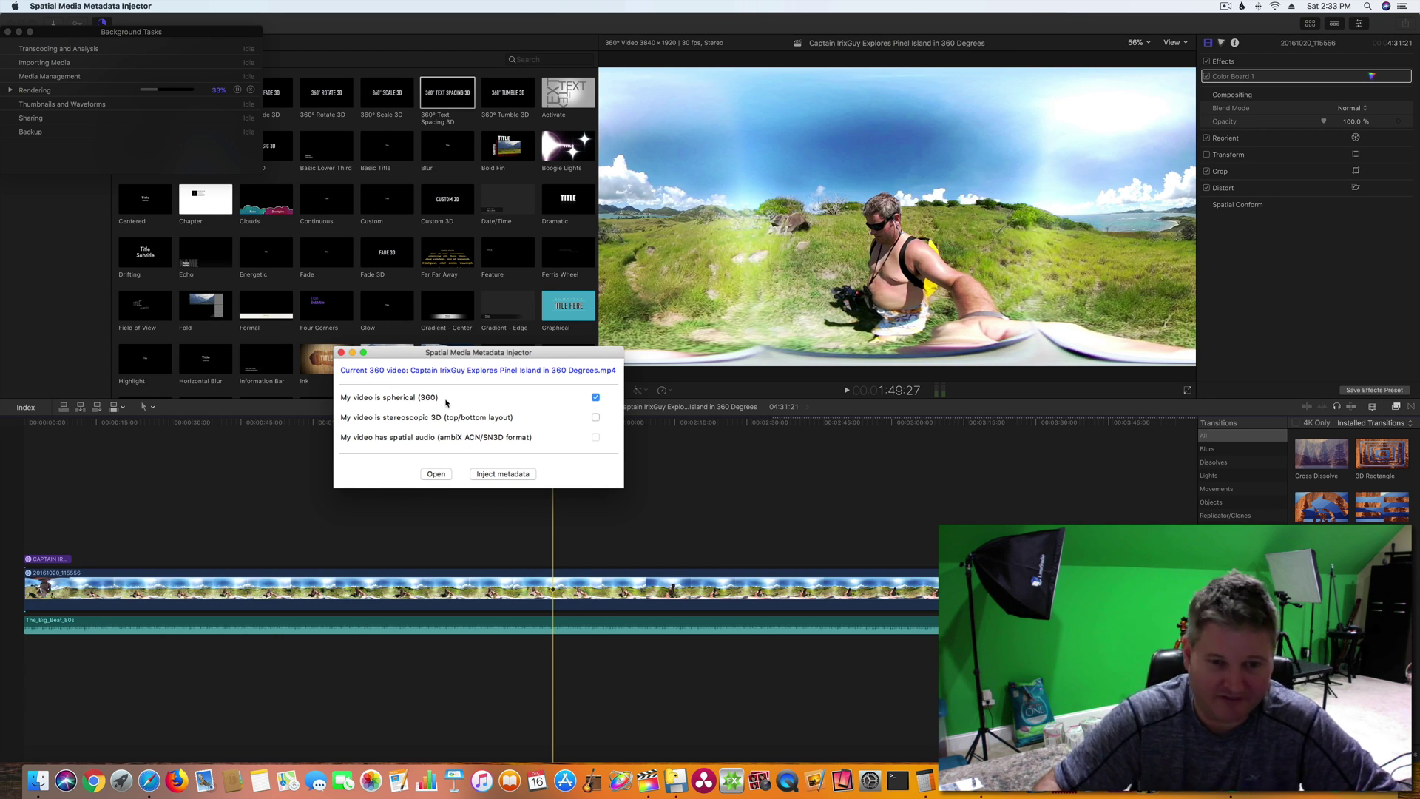
Inject the 360° metadata and save the copy to the Desktop with the filename prefixed INJECTED
left_click(501, 474)
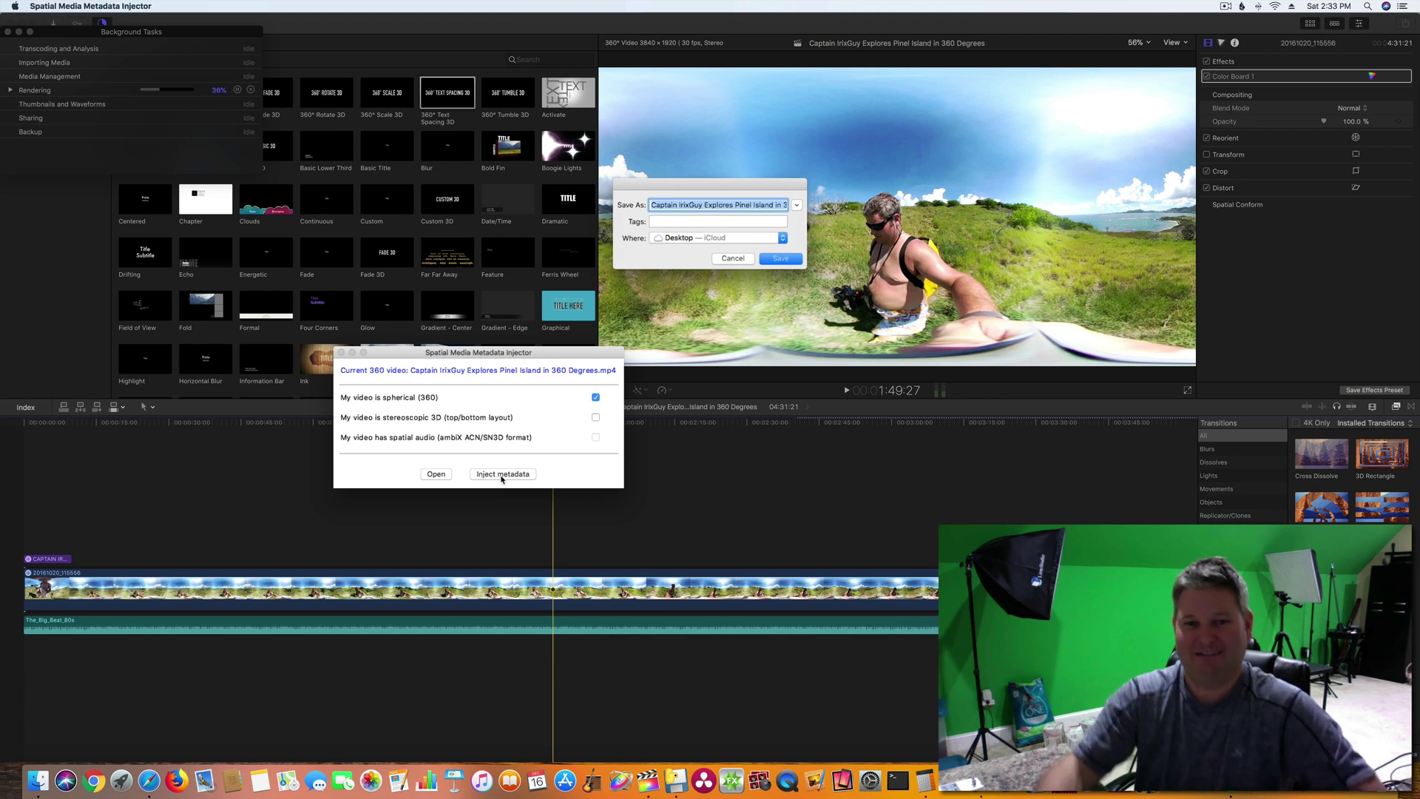
left_click(653, 204)
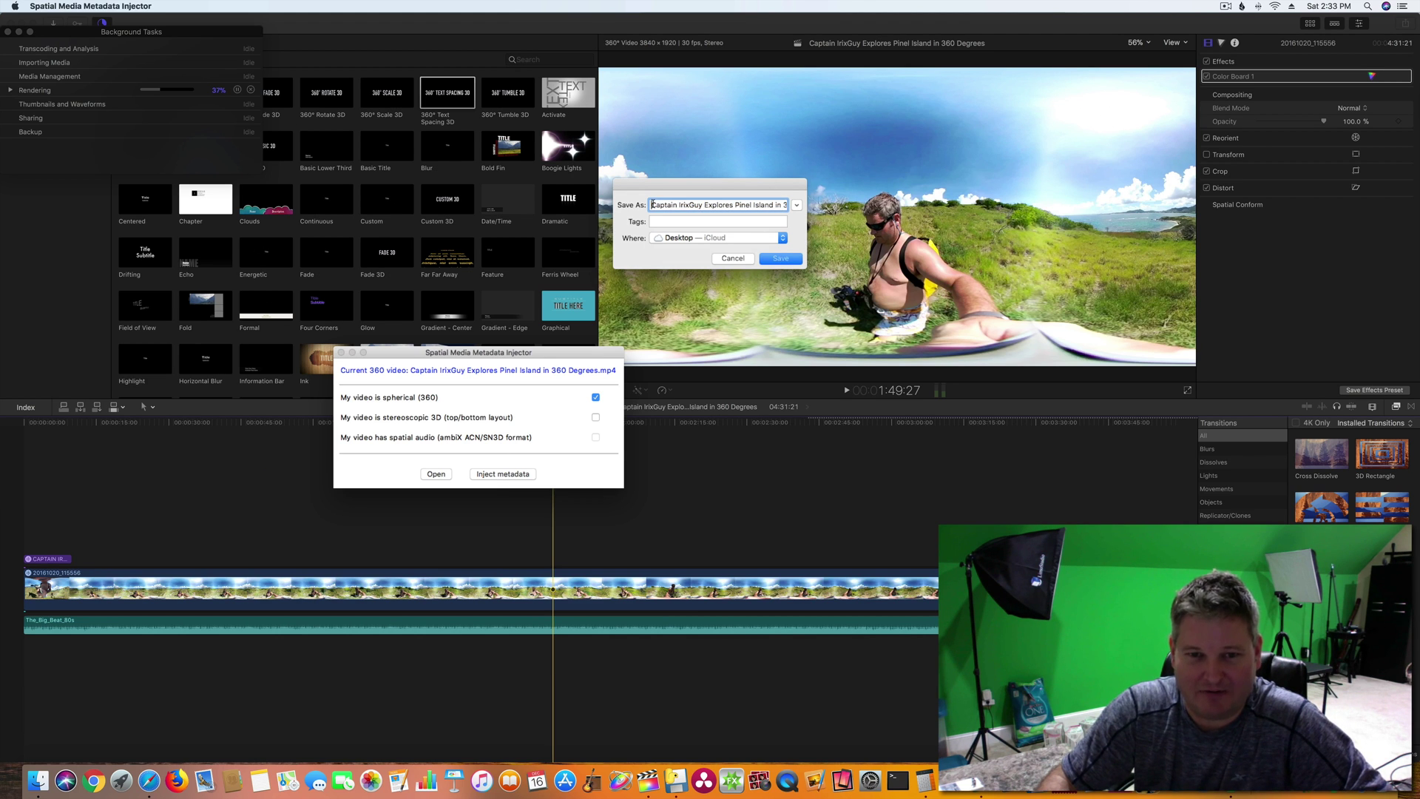
type("INJECTED")
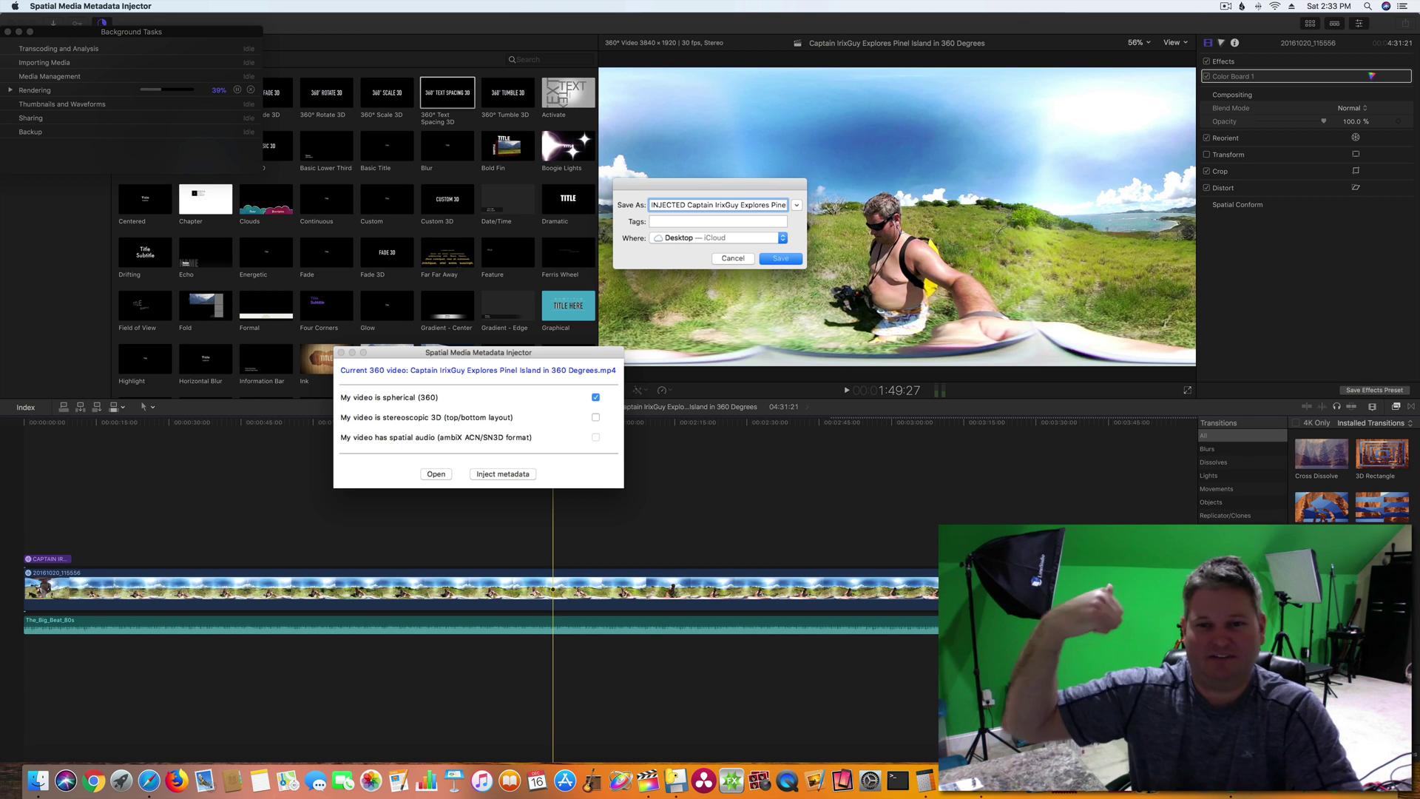
left_click(792, 258)
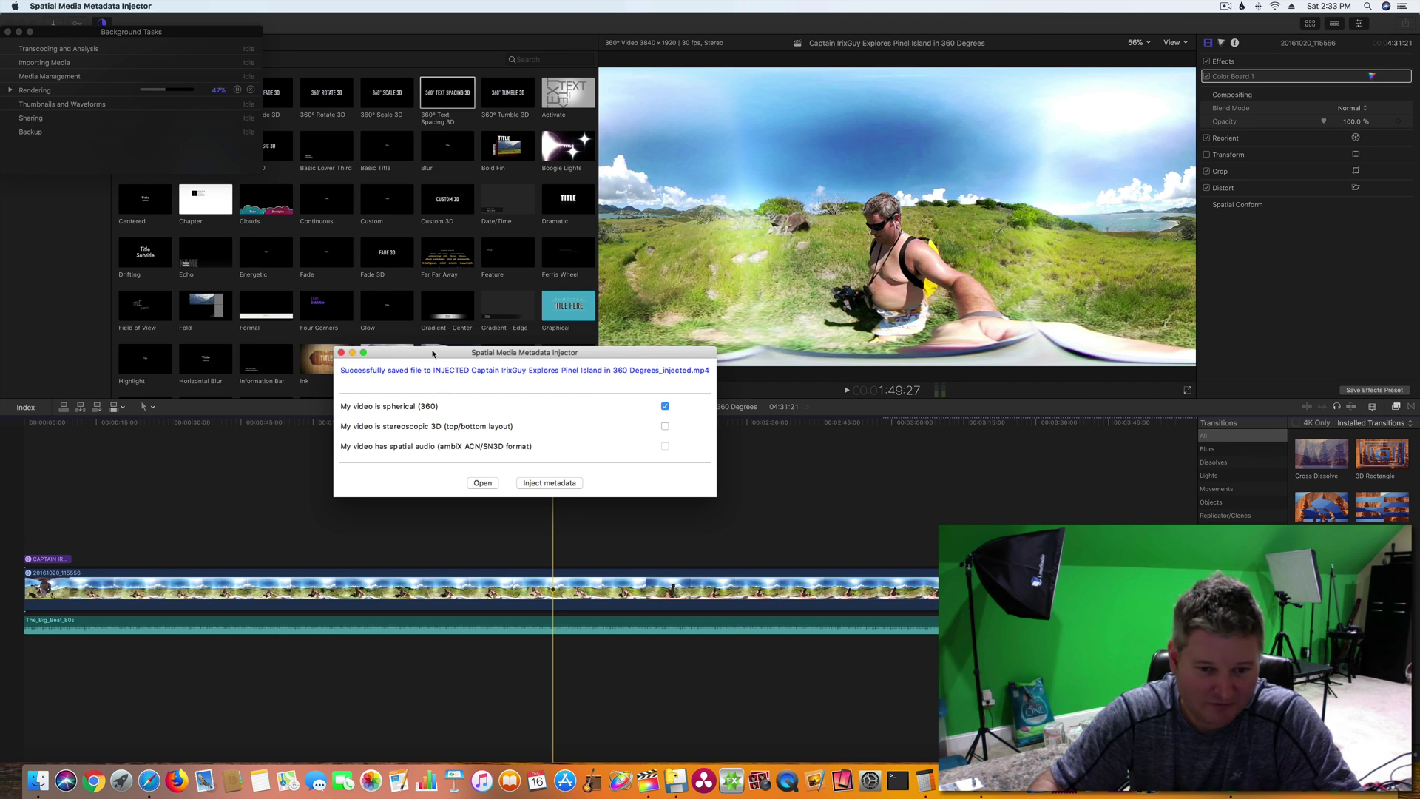
left_click(83, 6)
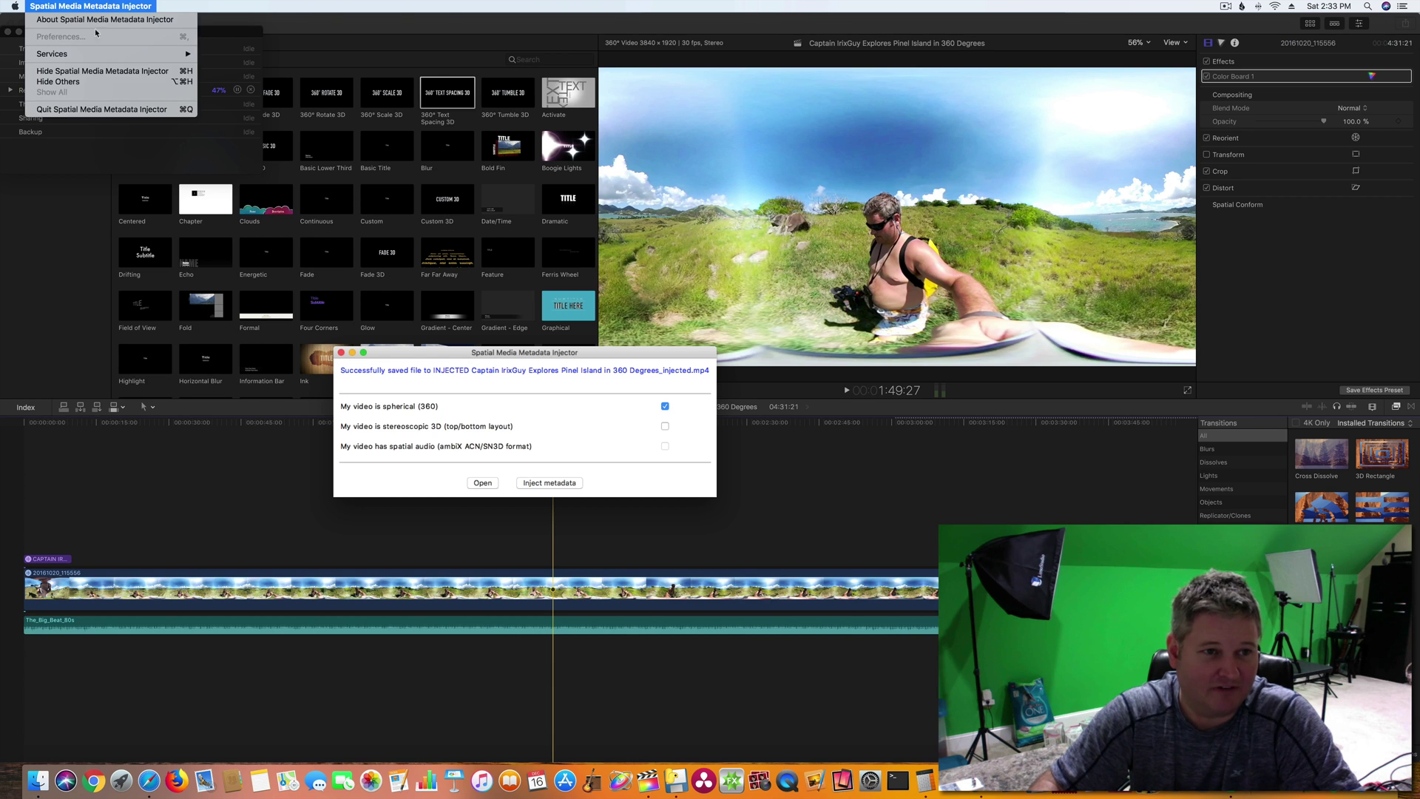
Quit the metadata injector, then launch Kolor Eyes and hide its empty player window
left_click(100, 111)
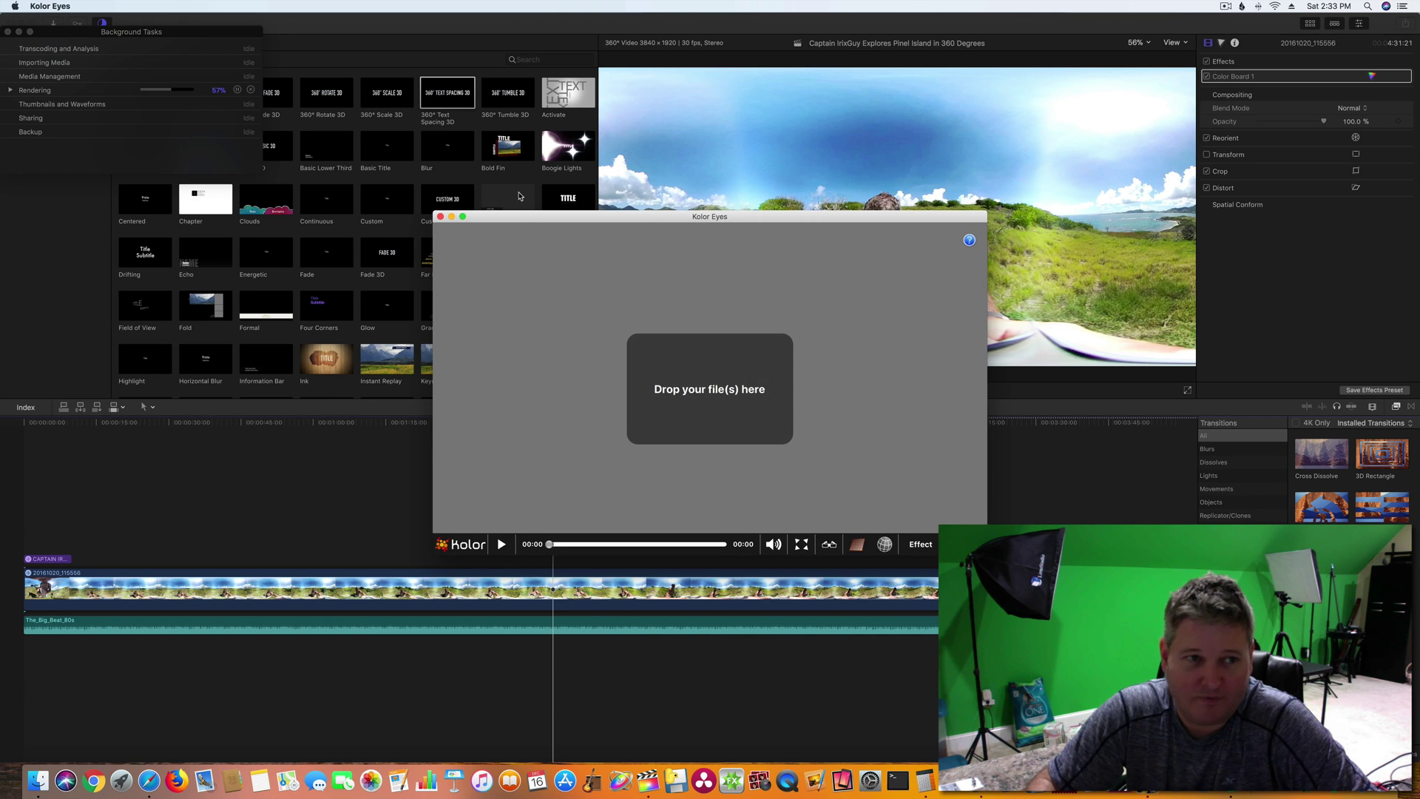
left_click(46, 6)
left_click(46, 6)
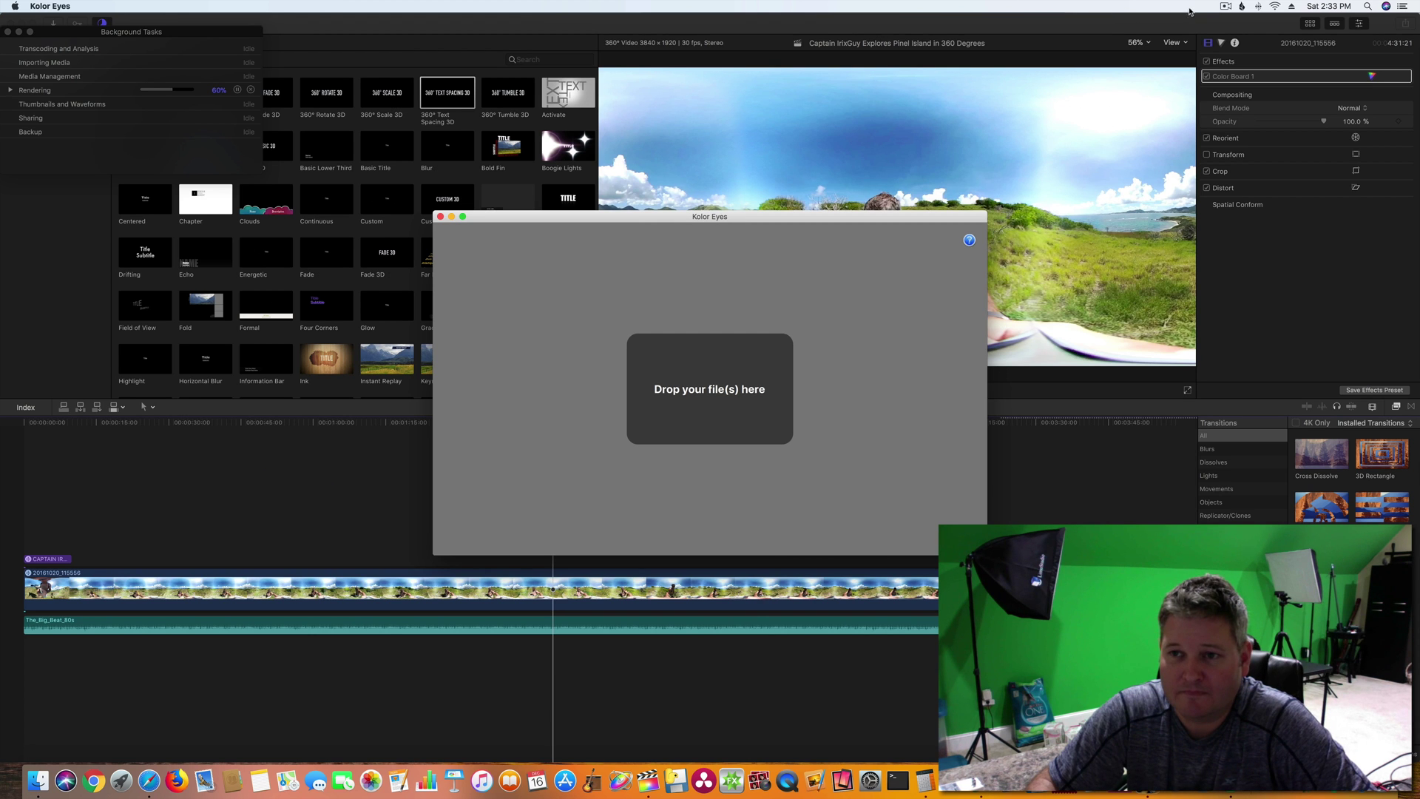
key("super+q")
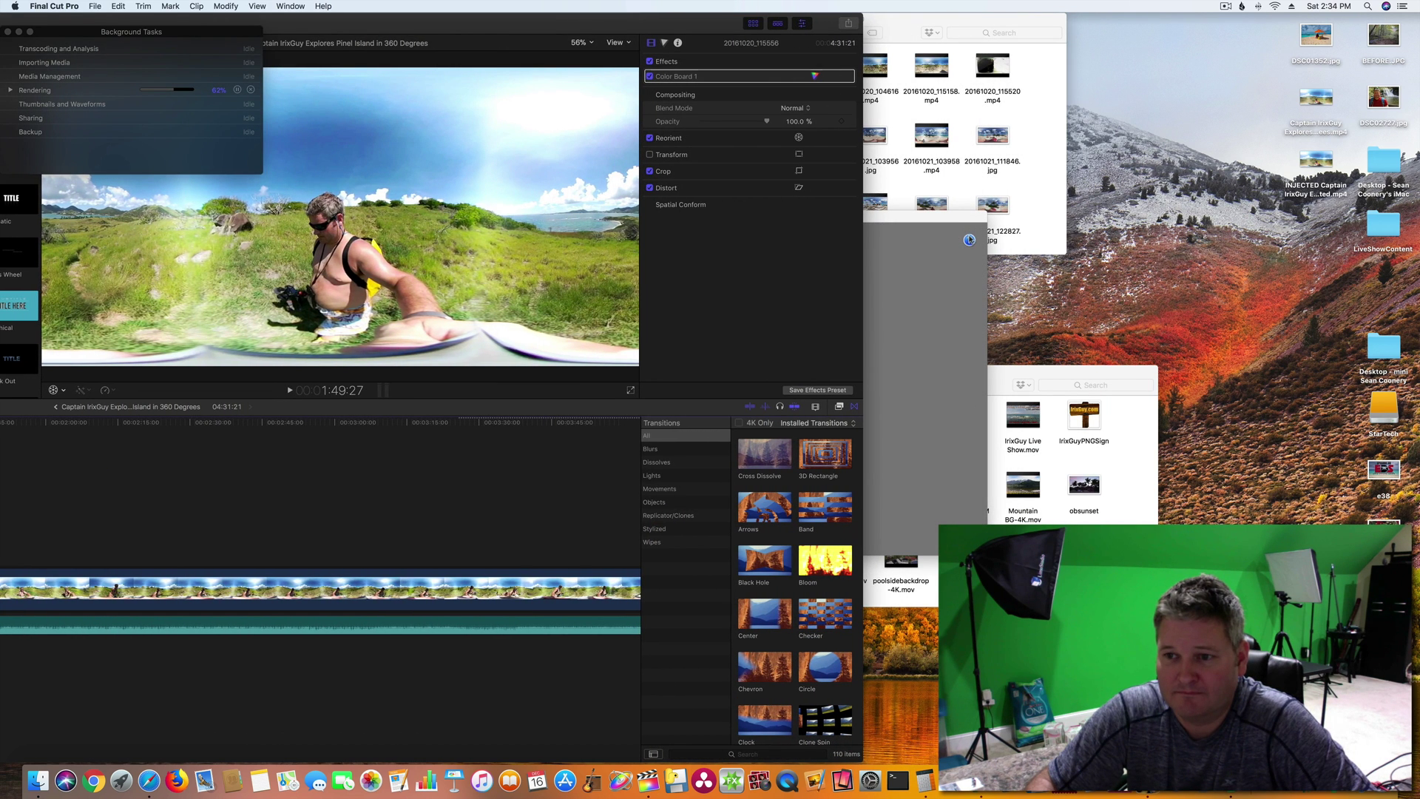
Load the INJECTED Pinel Island mp4 into Kolor Eyes and pan from the sky down to the grass
left_click_drag(934, 222, 1199, 230)
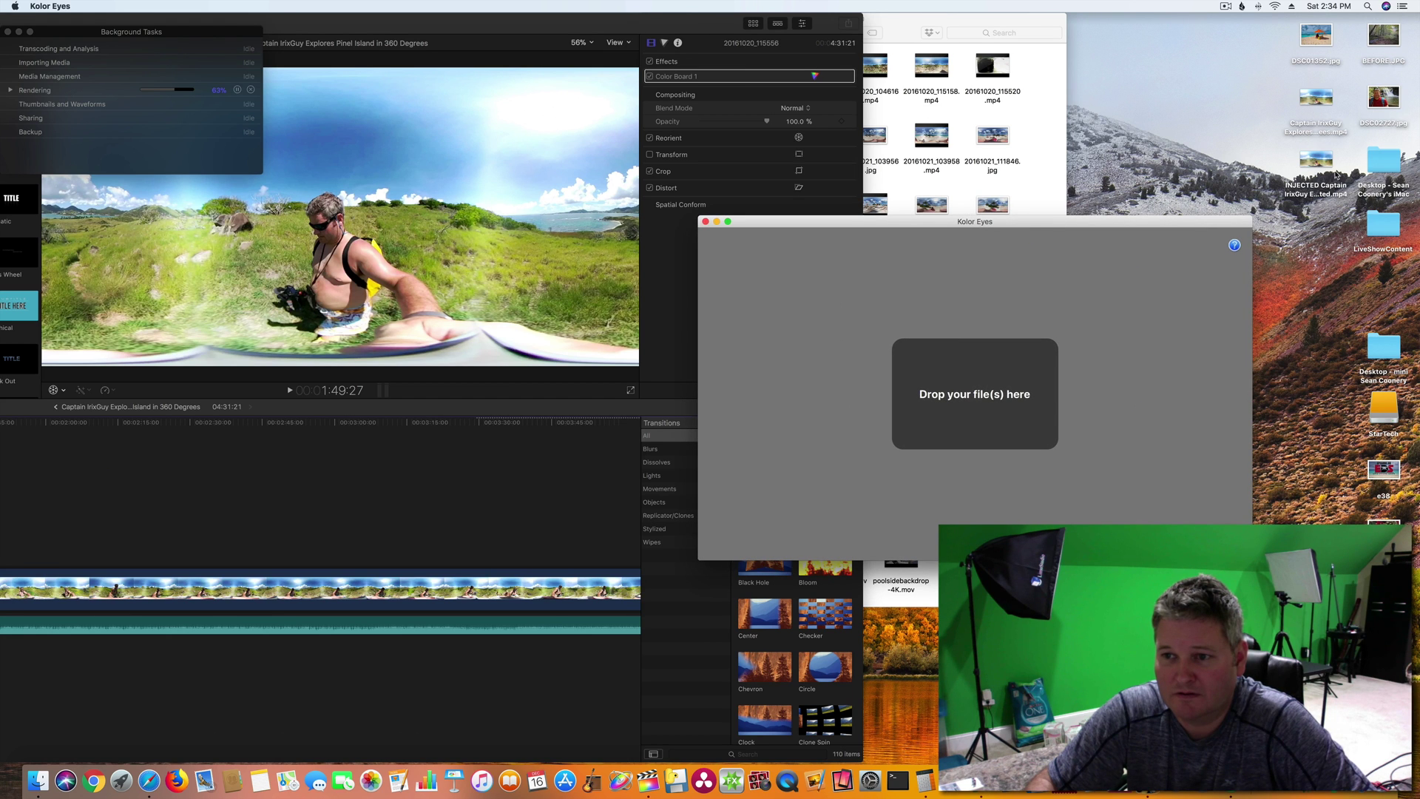
left_click(1330, 166)
left_click_drag(1330, 167, 1088, 402)
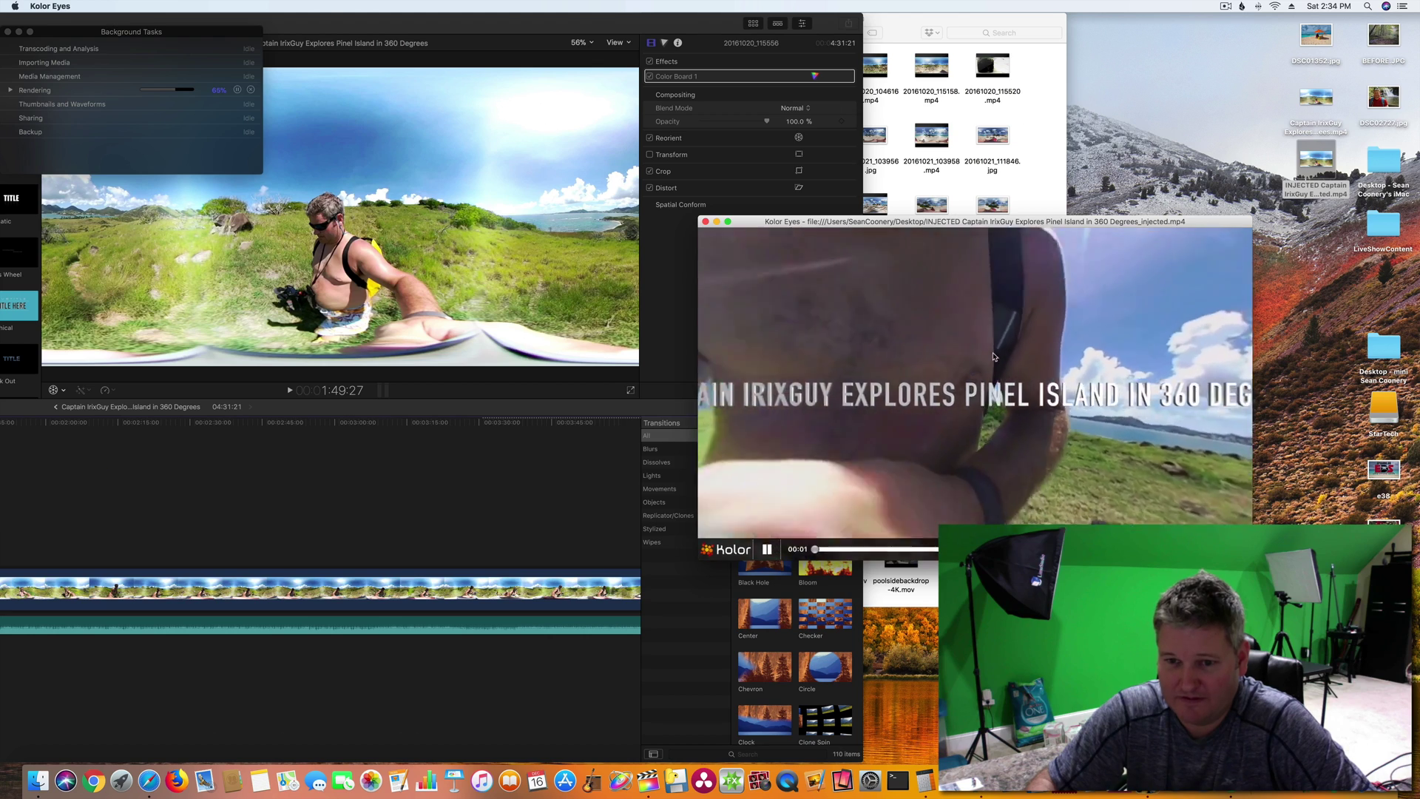
left_click_drag(809, 495, 952, 367)
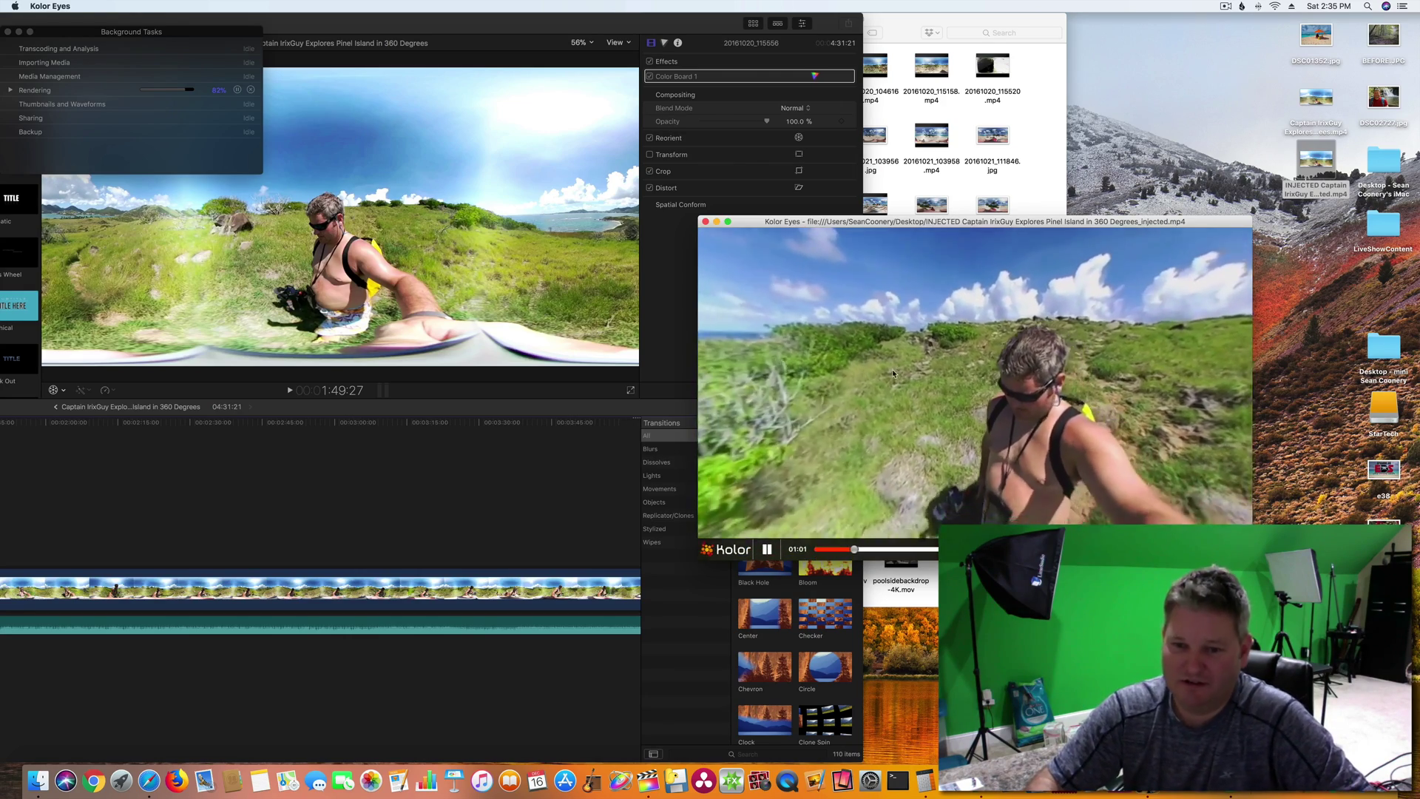
left_click_drag(893, 374, 988, 322)
Pan the playing 360° view across the trail, beach, hiker, hills, ocean horizon and sky
left_click_drag(969, 397, 1065, 410)
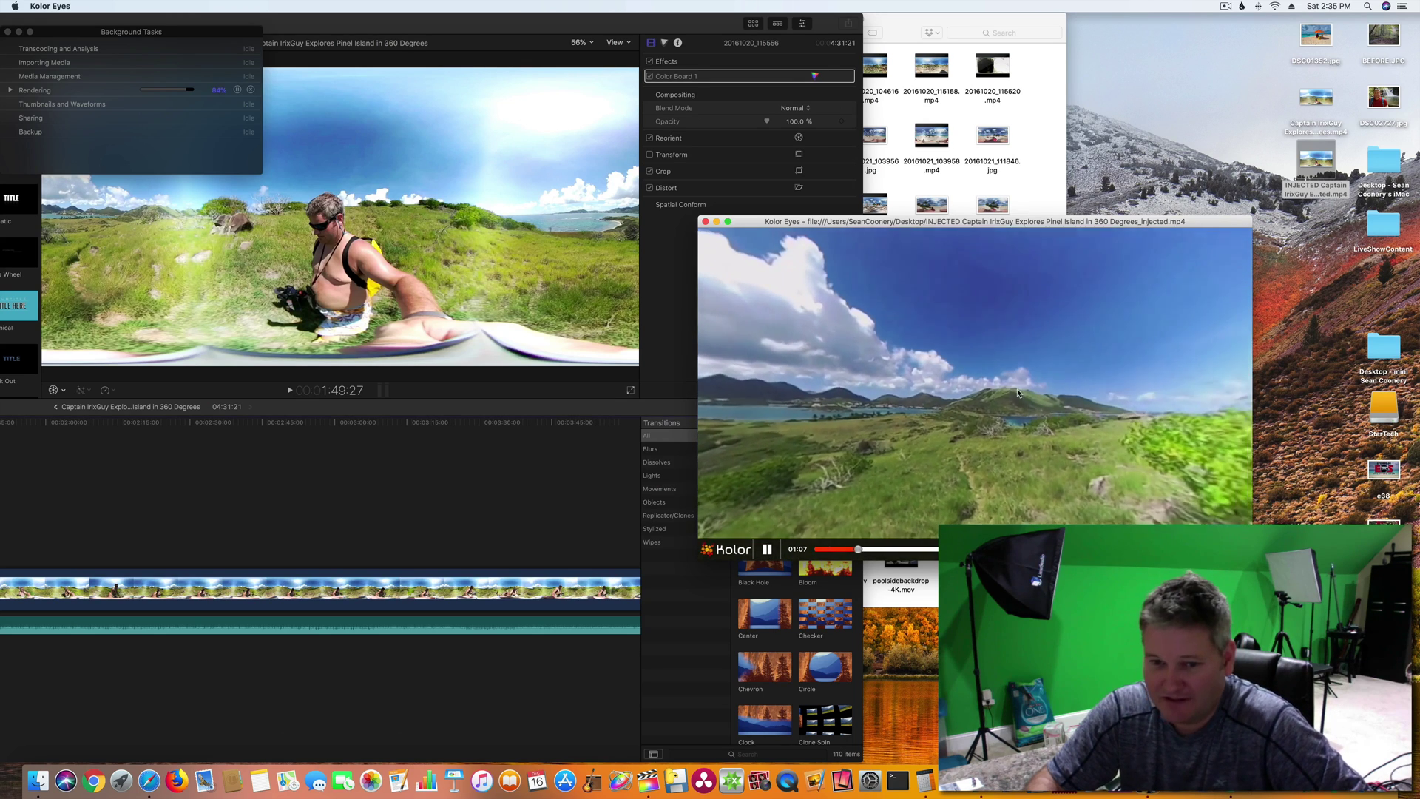
left_click_drag(959, 392, 1037, 384)
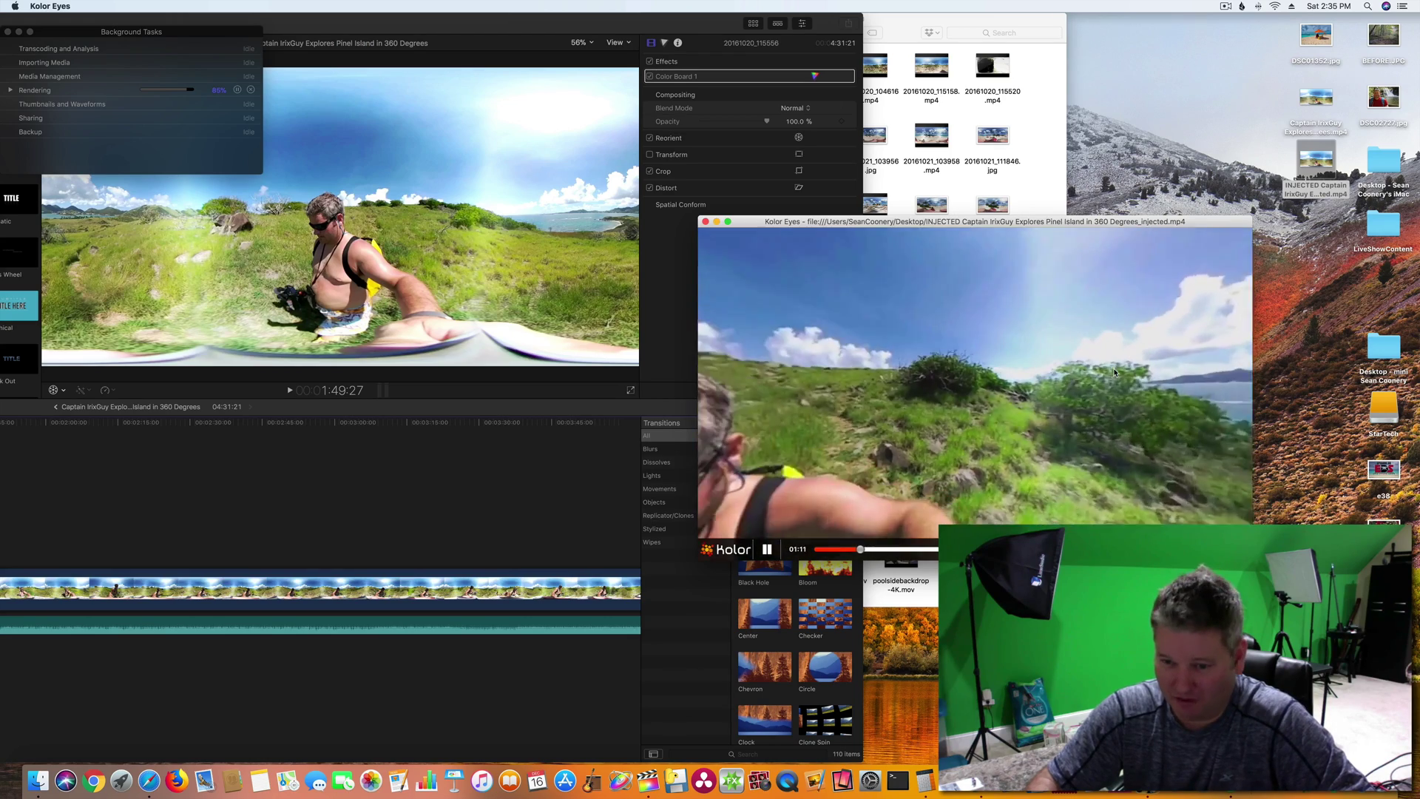
left_click_drag(1019, 381, 1194, 411)
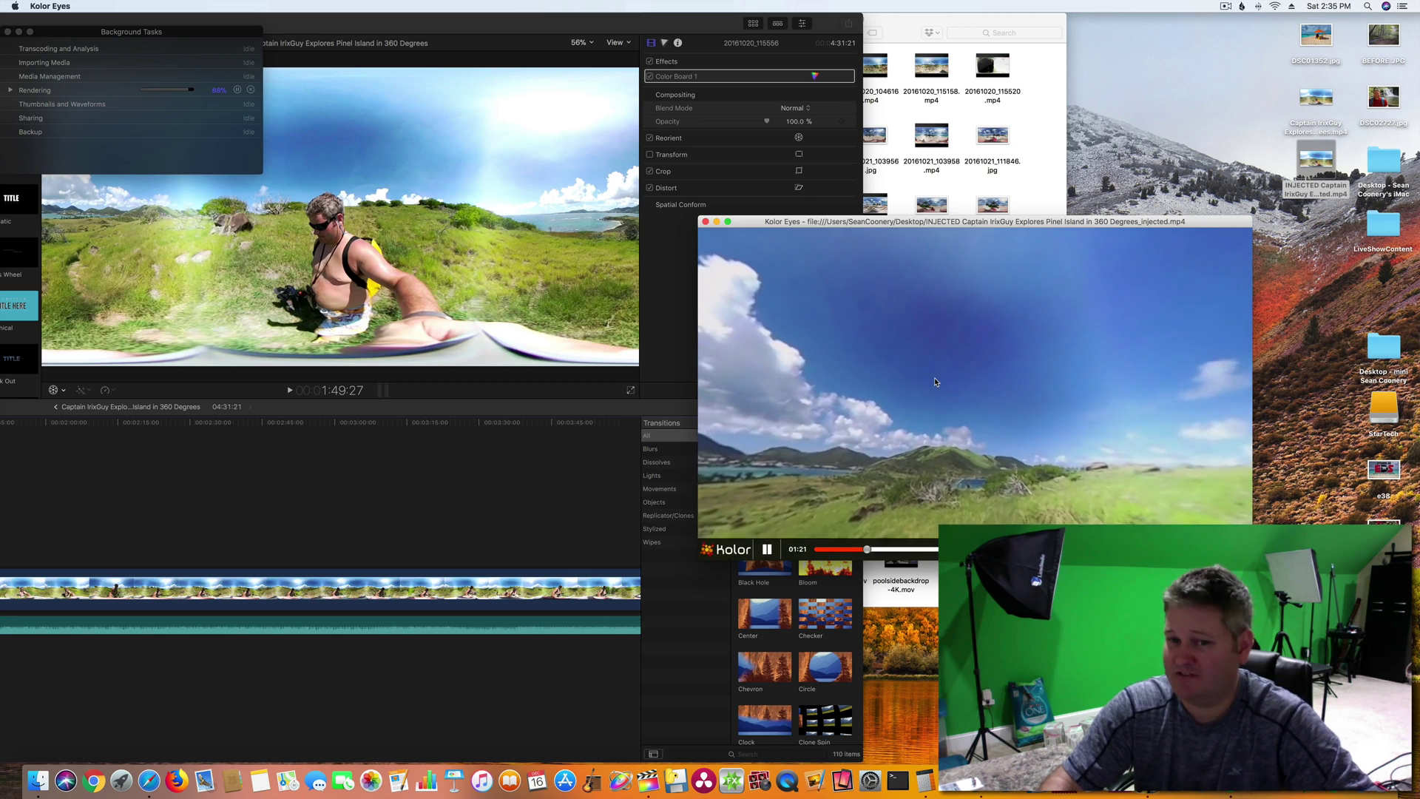
left_click_drag(899, 386, 1063, 333)
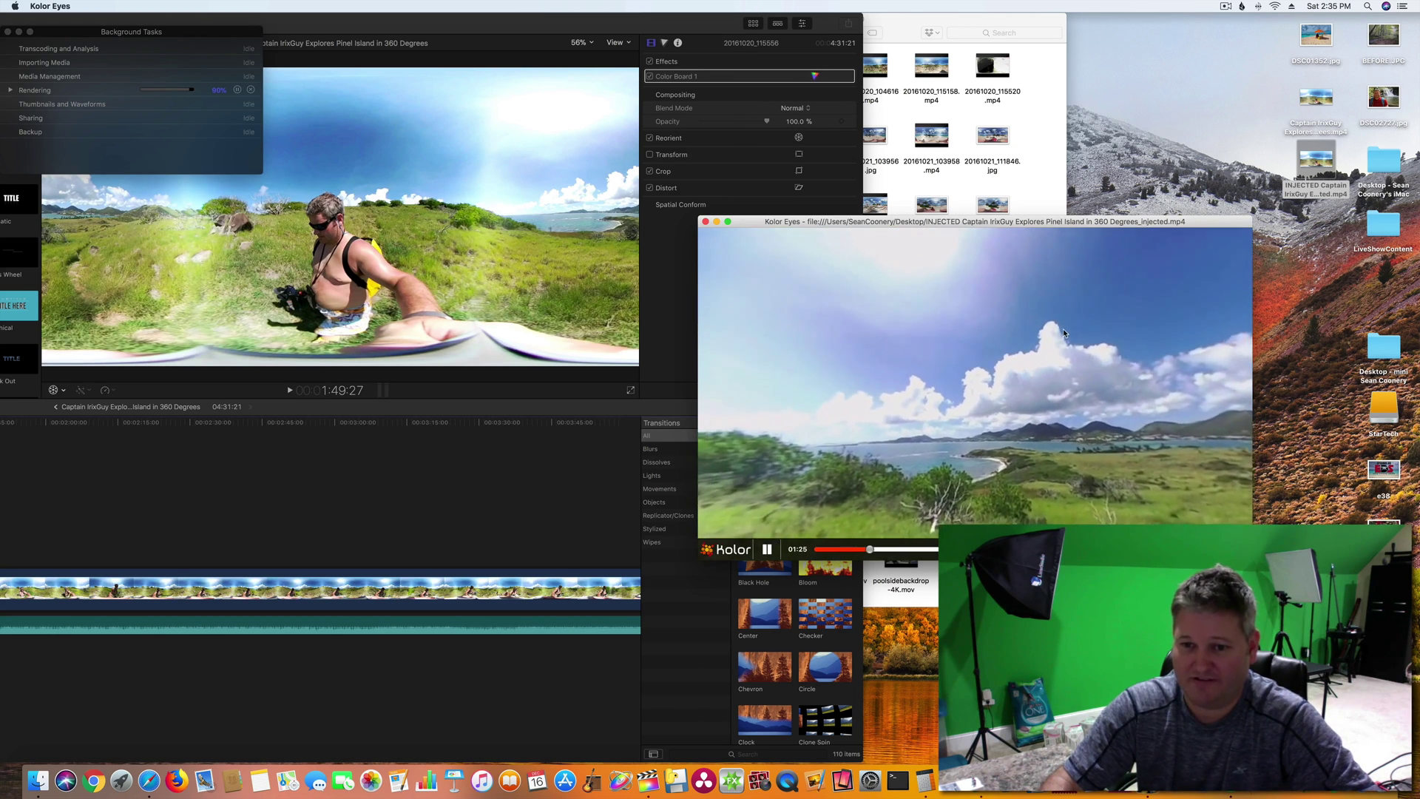
left_click_drag(1099, 437, 1043, 390)
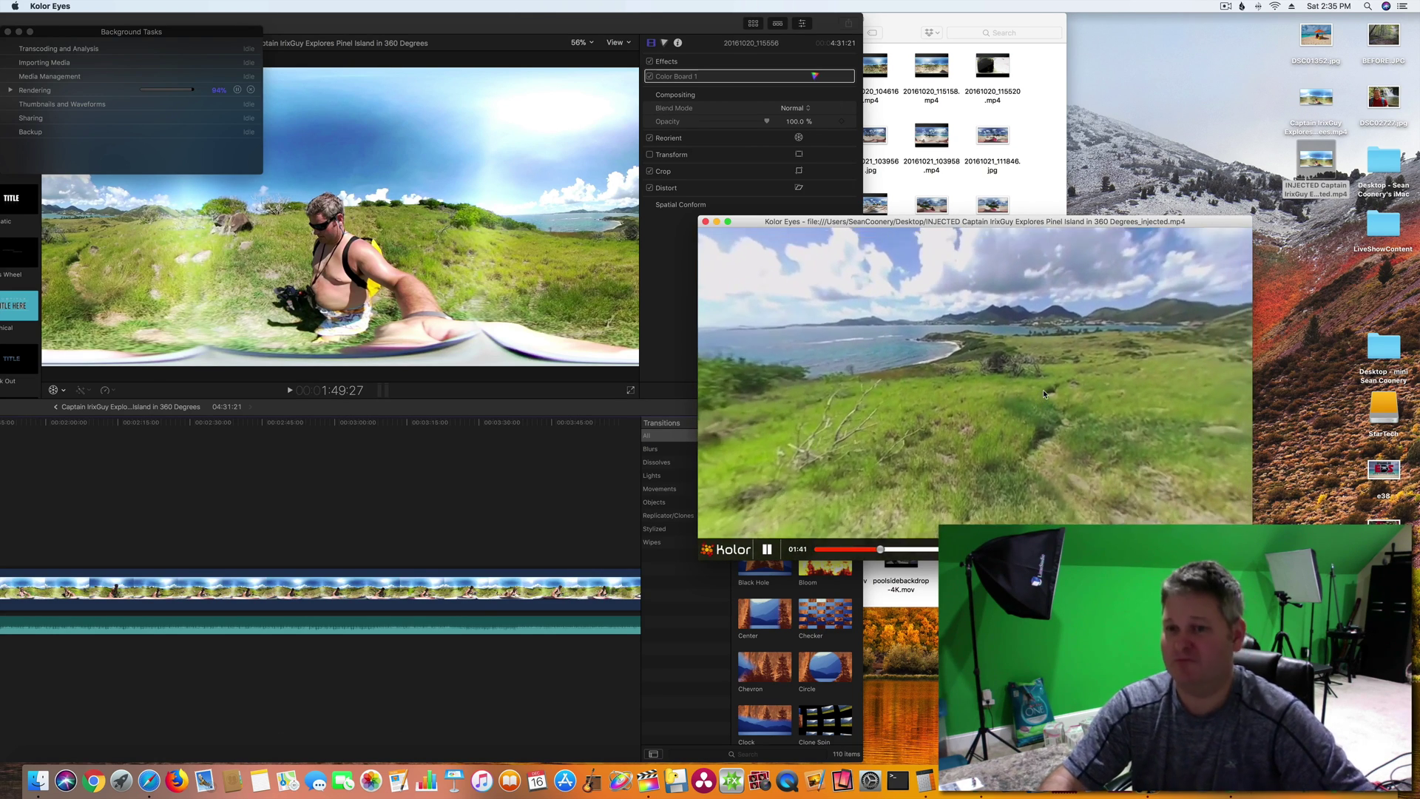
left_click_drag(1043, 393, 993, 417)
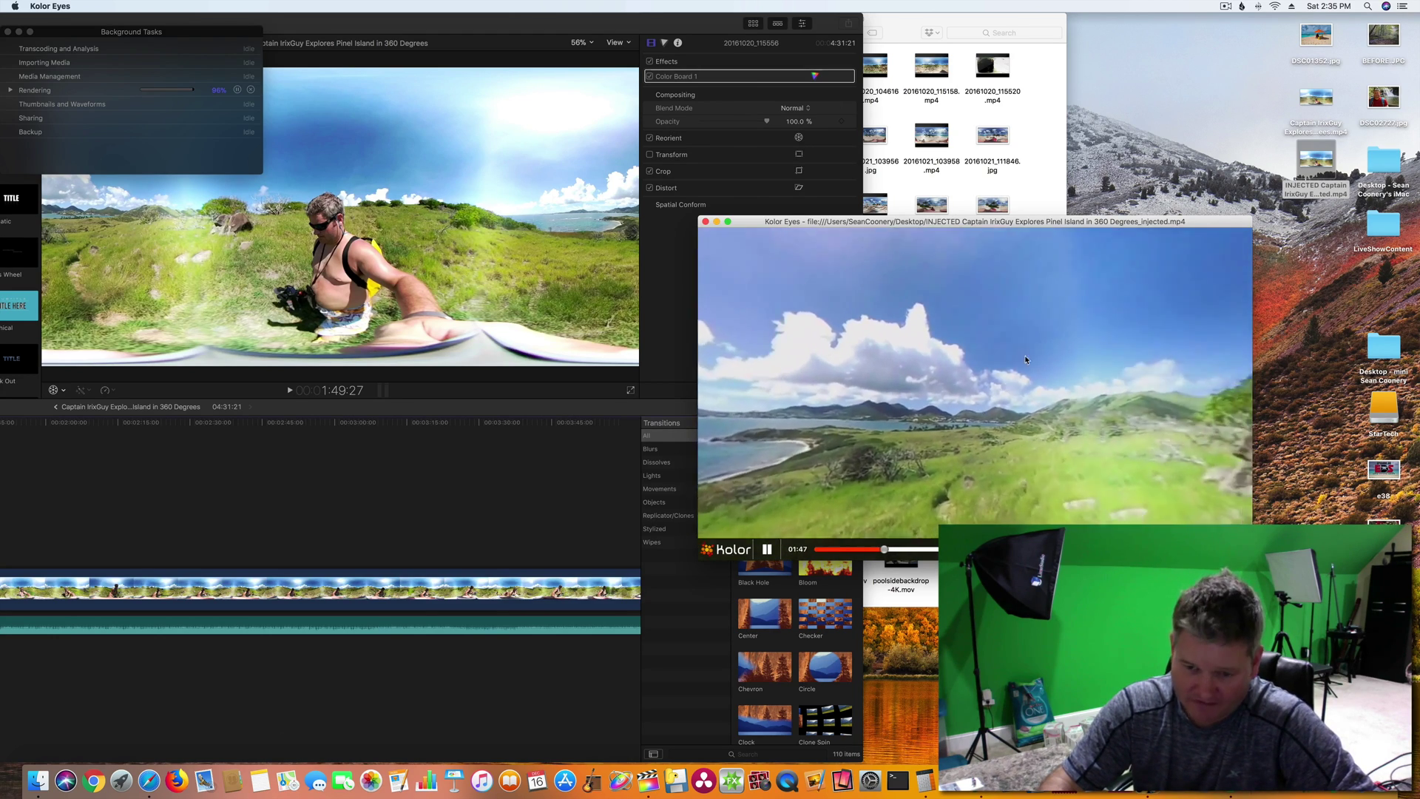
left_click_drag(1115, 402, 998, 381)
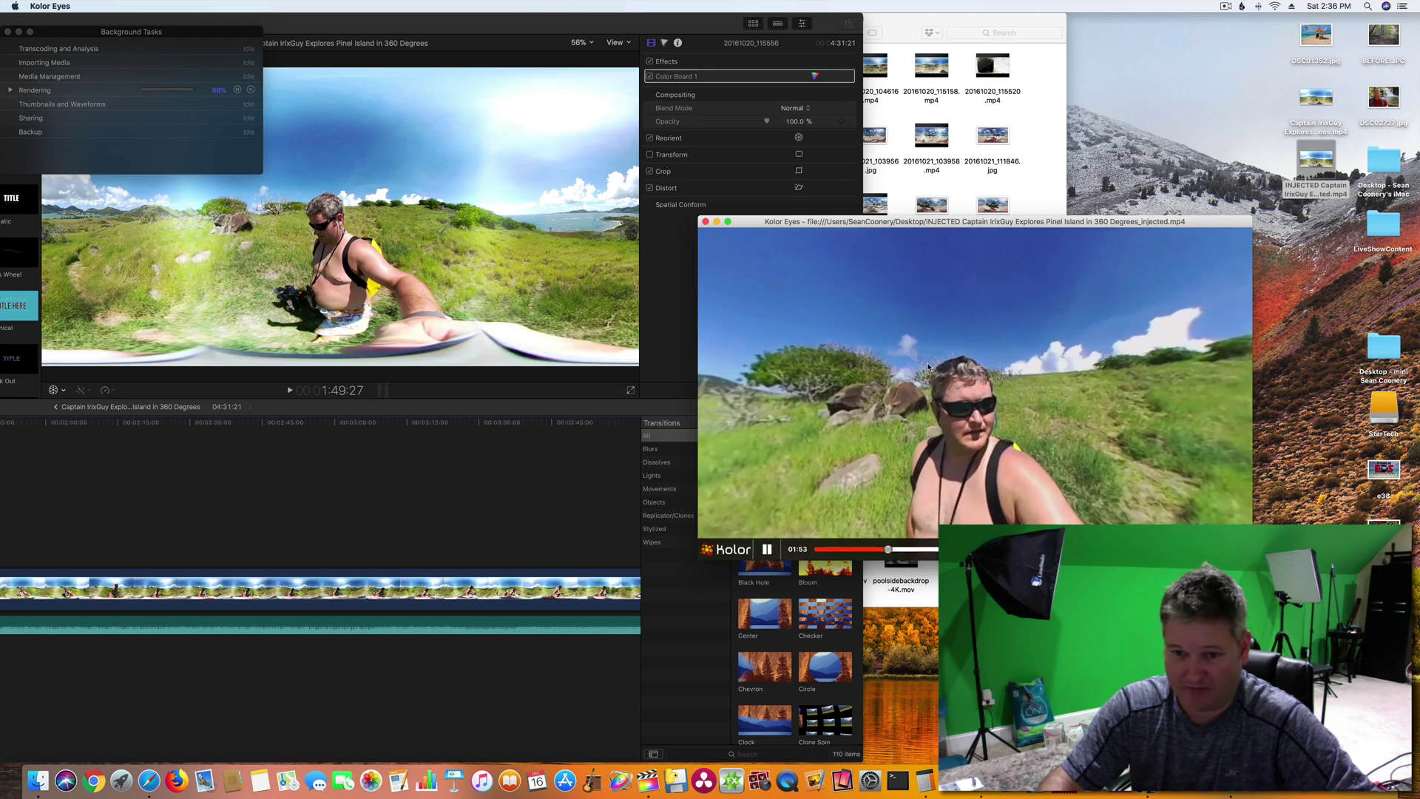
left_click_drag(998, 378, 1054, 377)
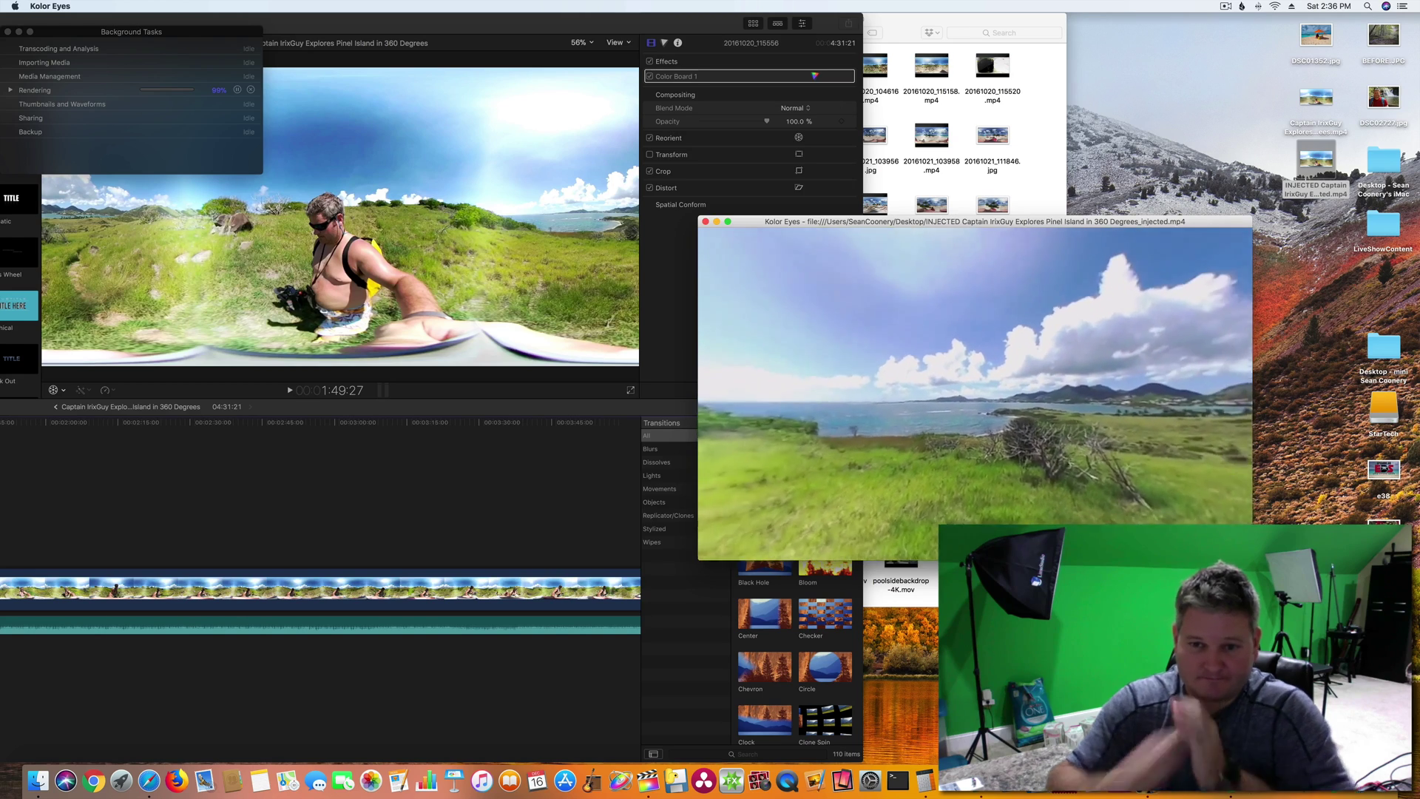
left_click(704, 23)
Maximize Final Cut Pro, bring Kolor Eyes back over it shifted left, and tilt down to the coastline
double_click(704, 23)
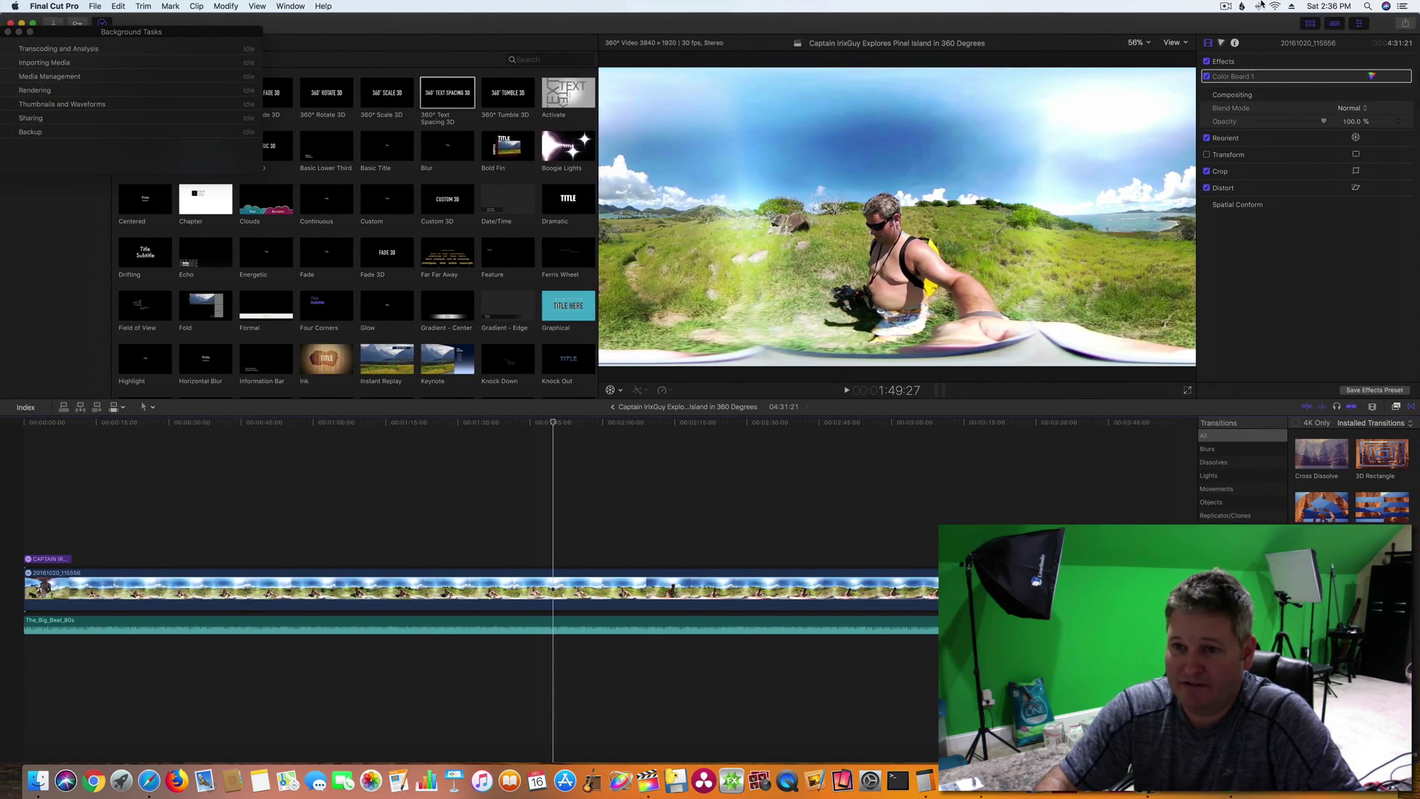
key("super+Tab")
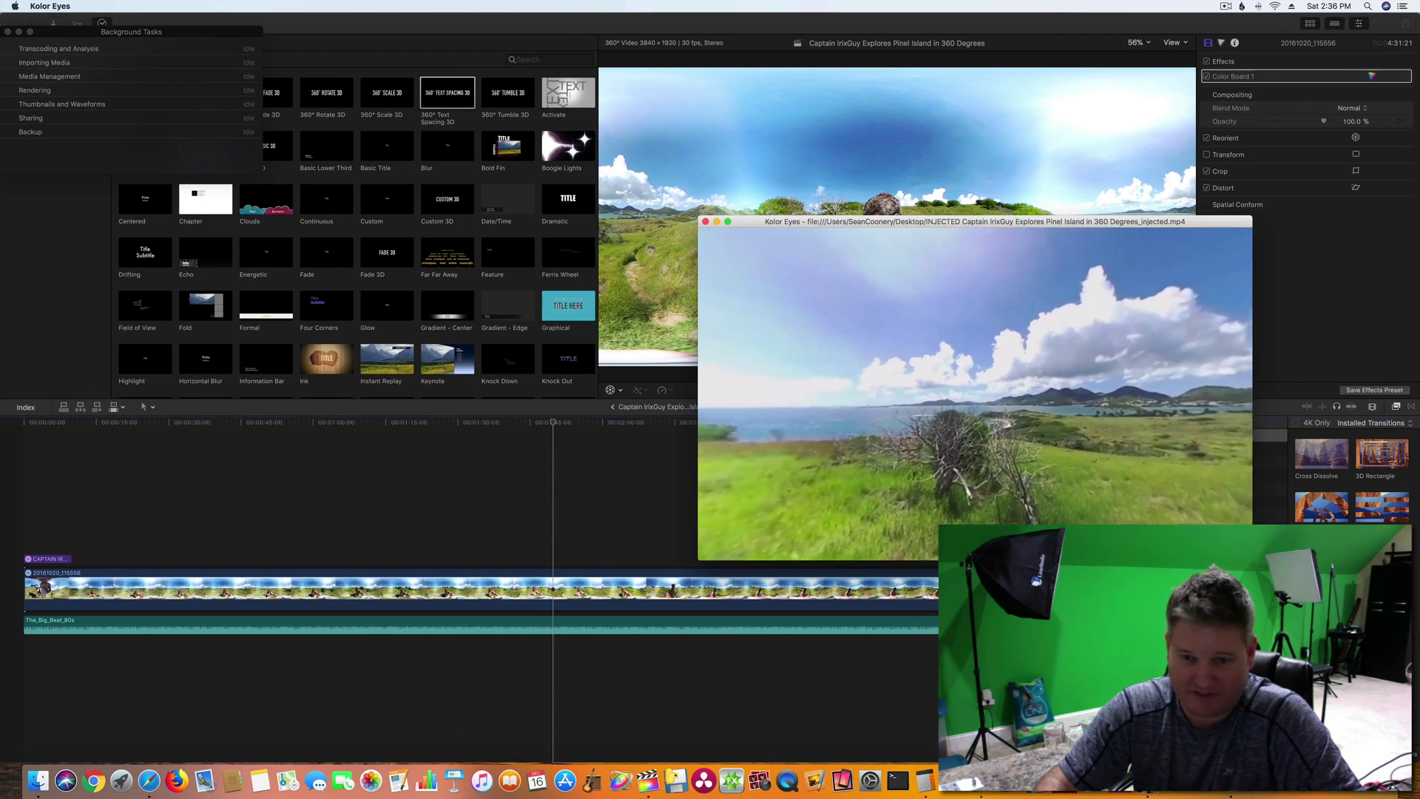
left_click_drag(821, 212, 765, 210)
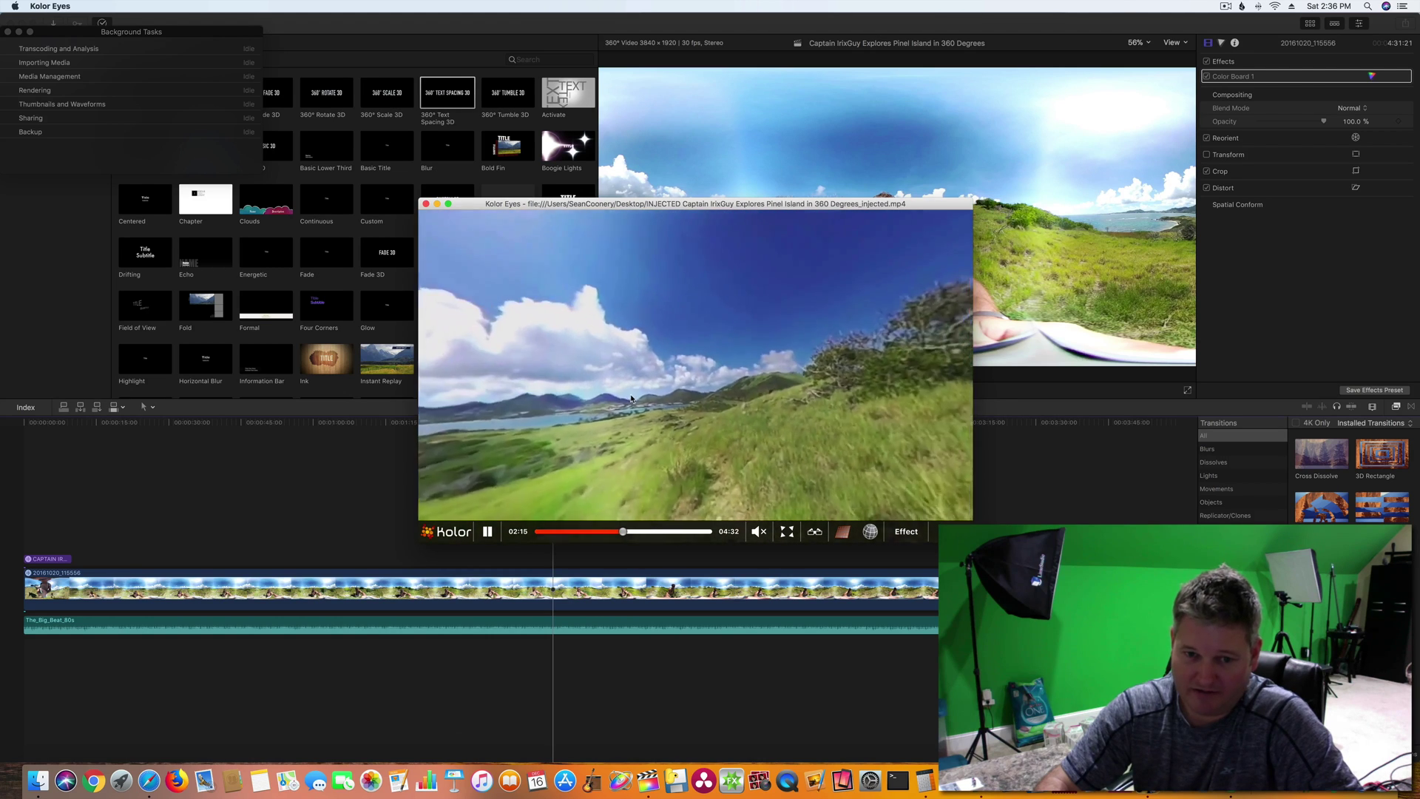
left_click_drag(595, 461, 686, 325)
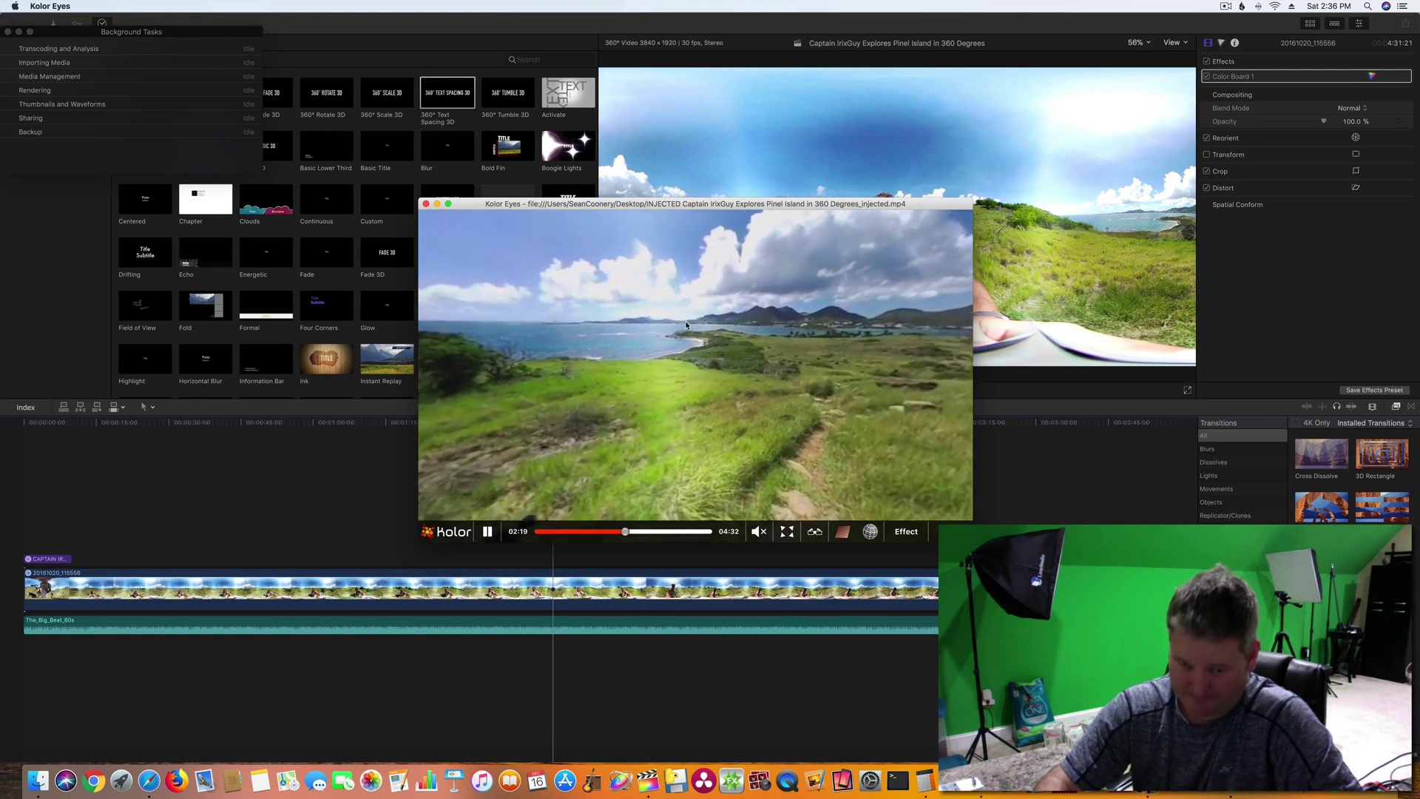
left_click_drag(728, 434, 785, 327)
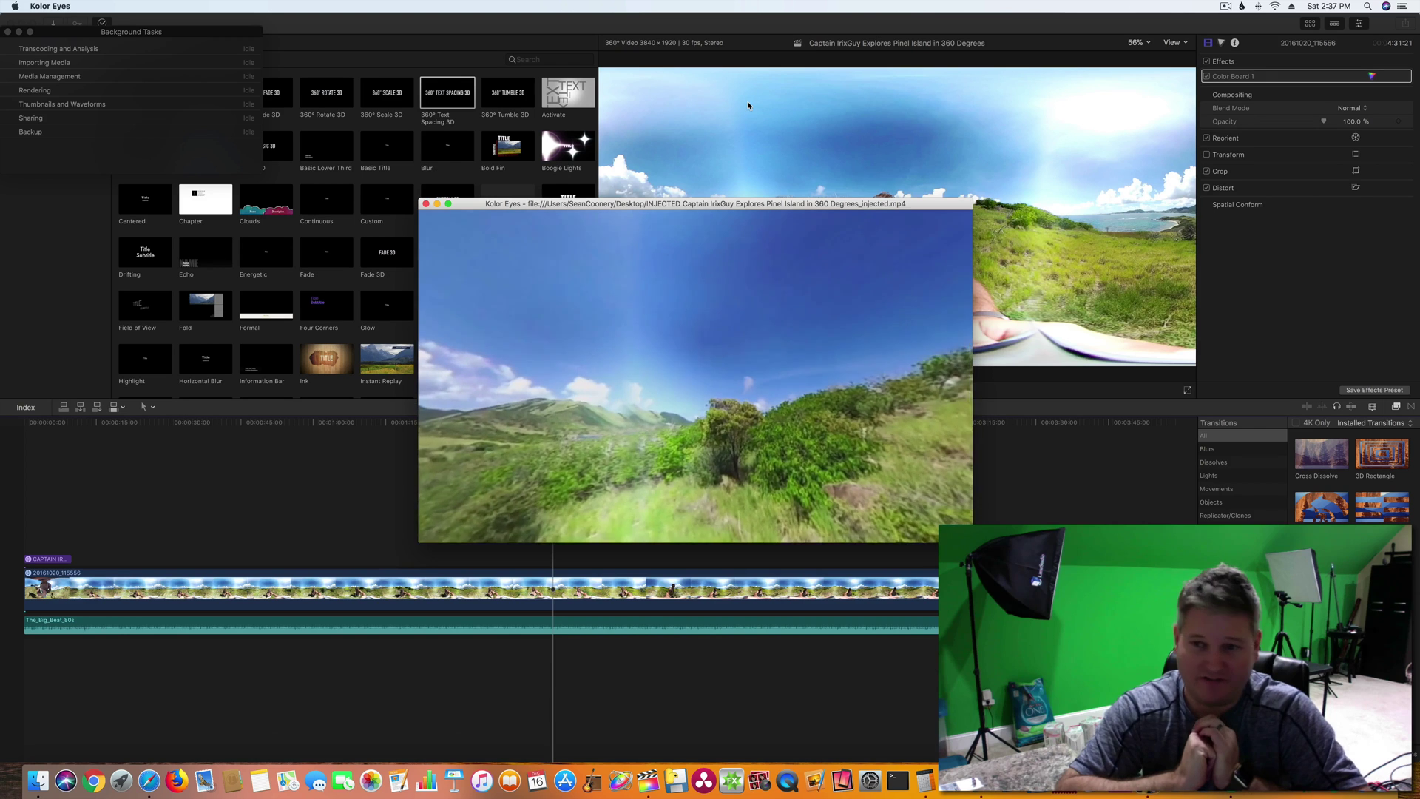
Keep playback running past 4:00 while panning onto the hiker and across the grassy hillside
left_click(1225, 6)
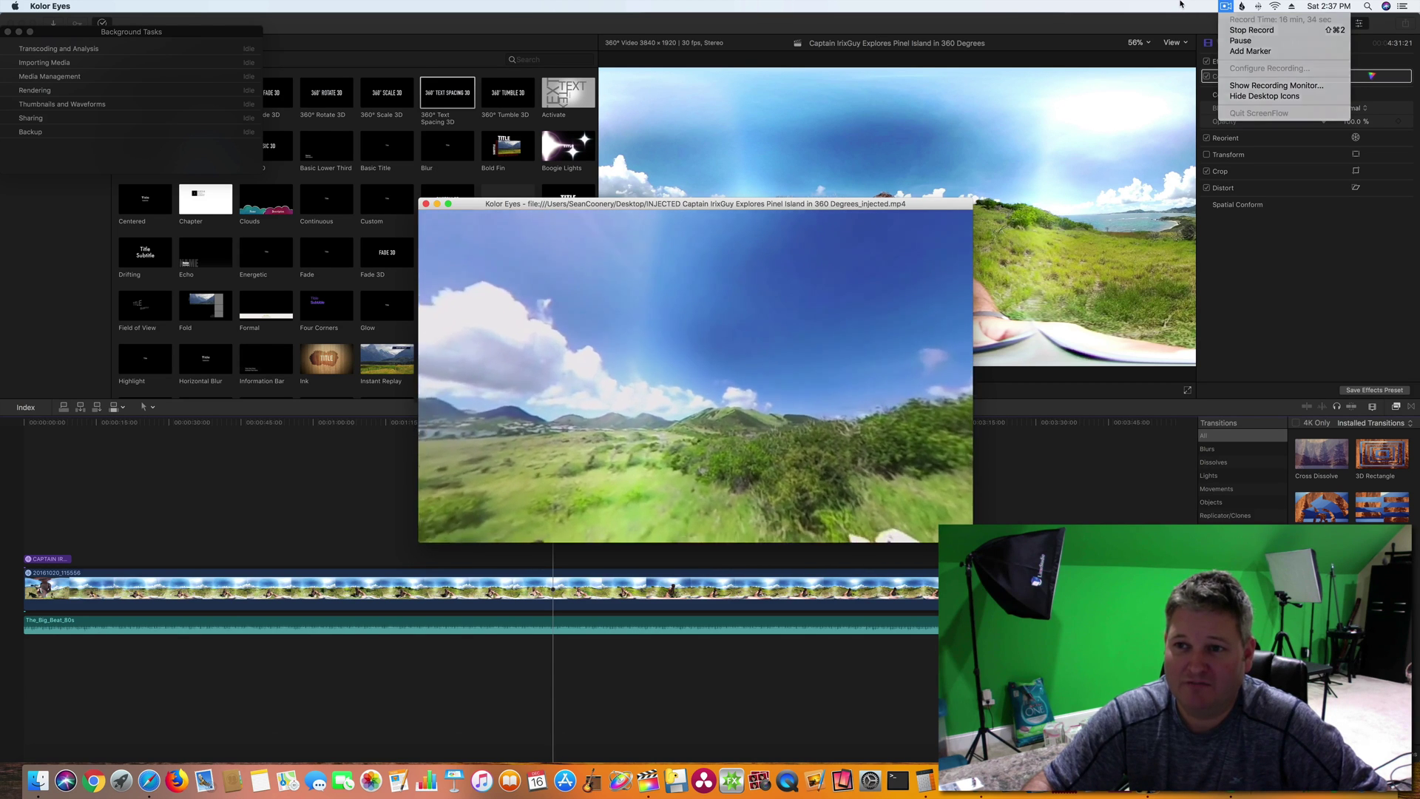
left_click(1227, 5)
left_click(1225, 5)
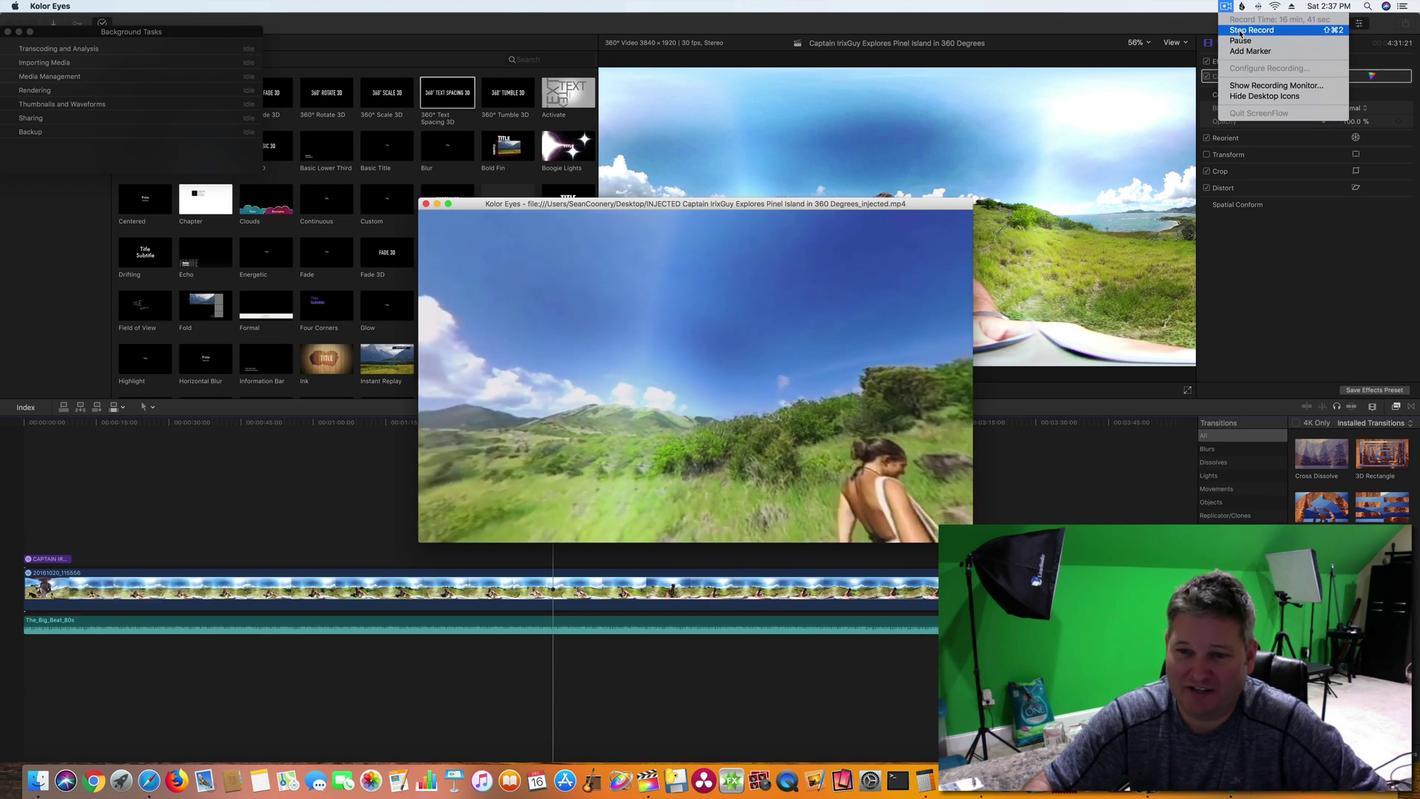
left_click(834, 397)
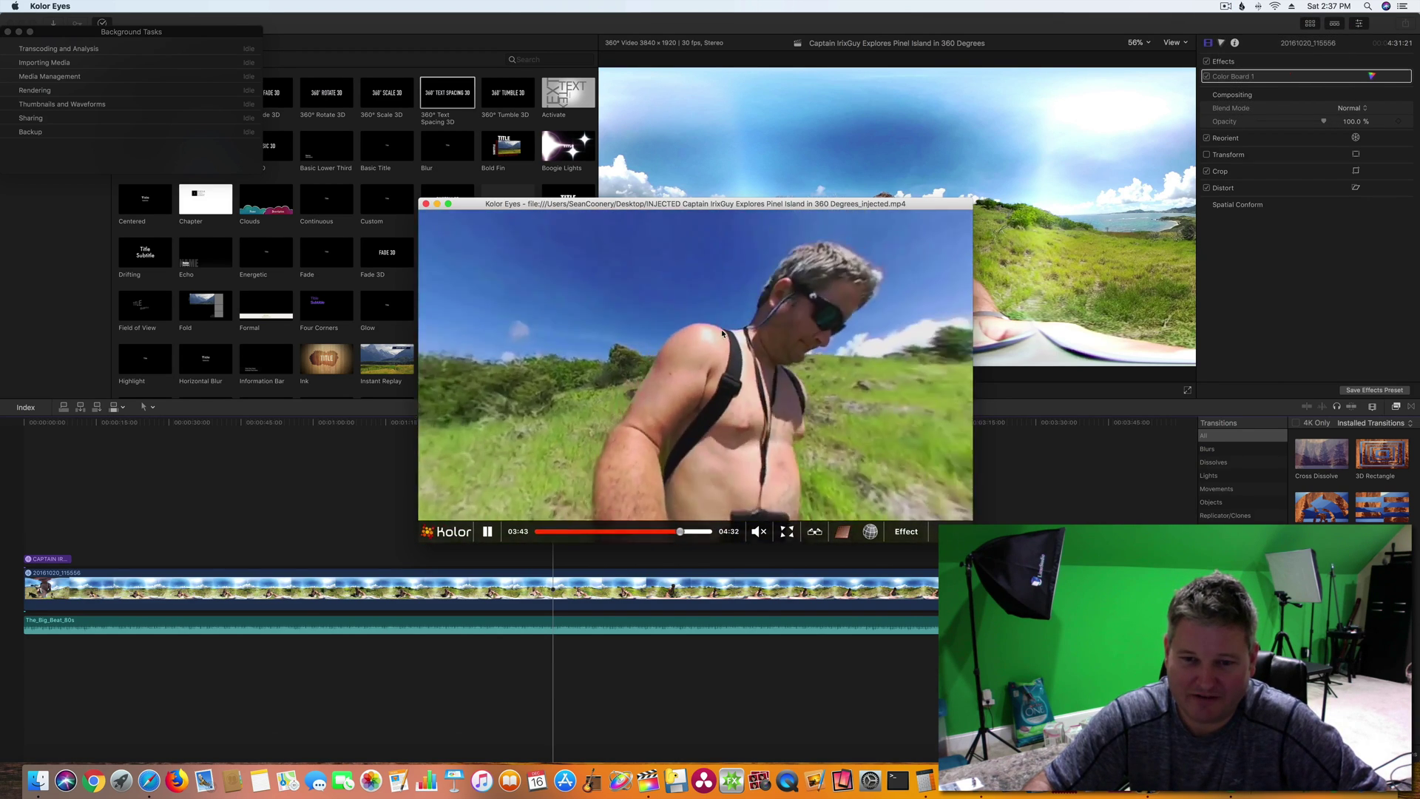
left_click_drag(834, 397, 649, 308)
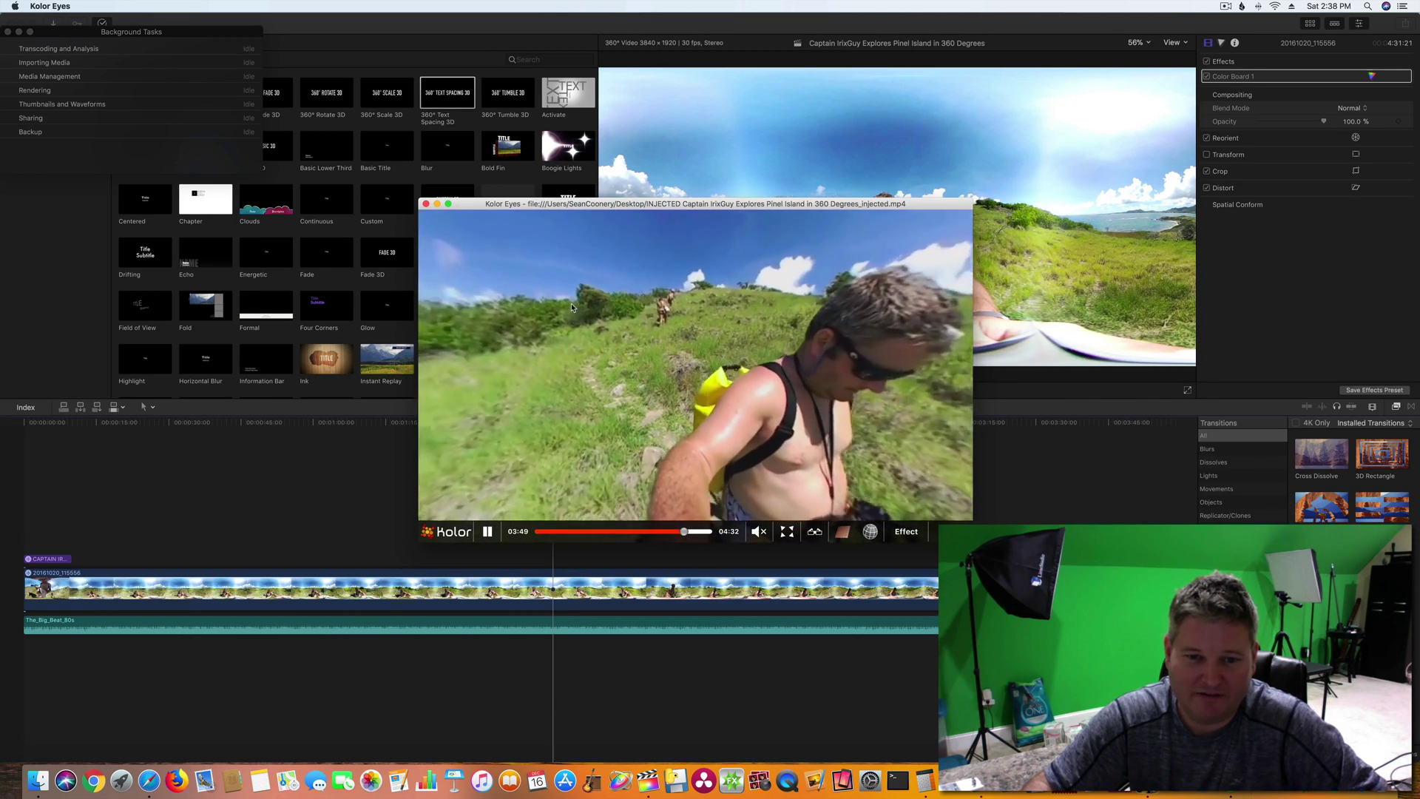
left_click_drag(572, 307, 619, 319)
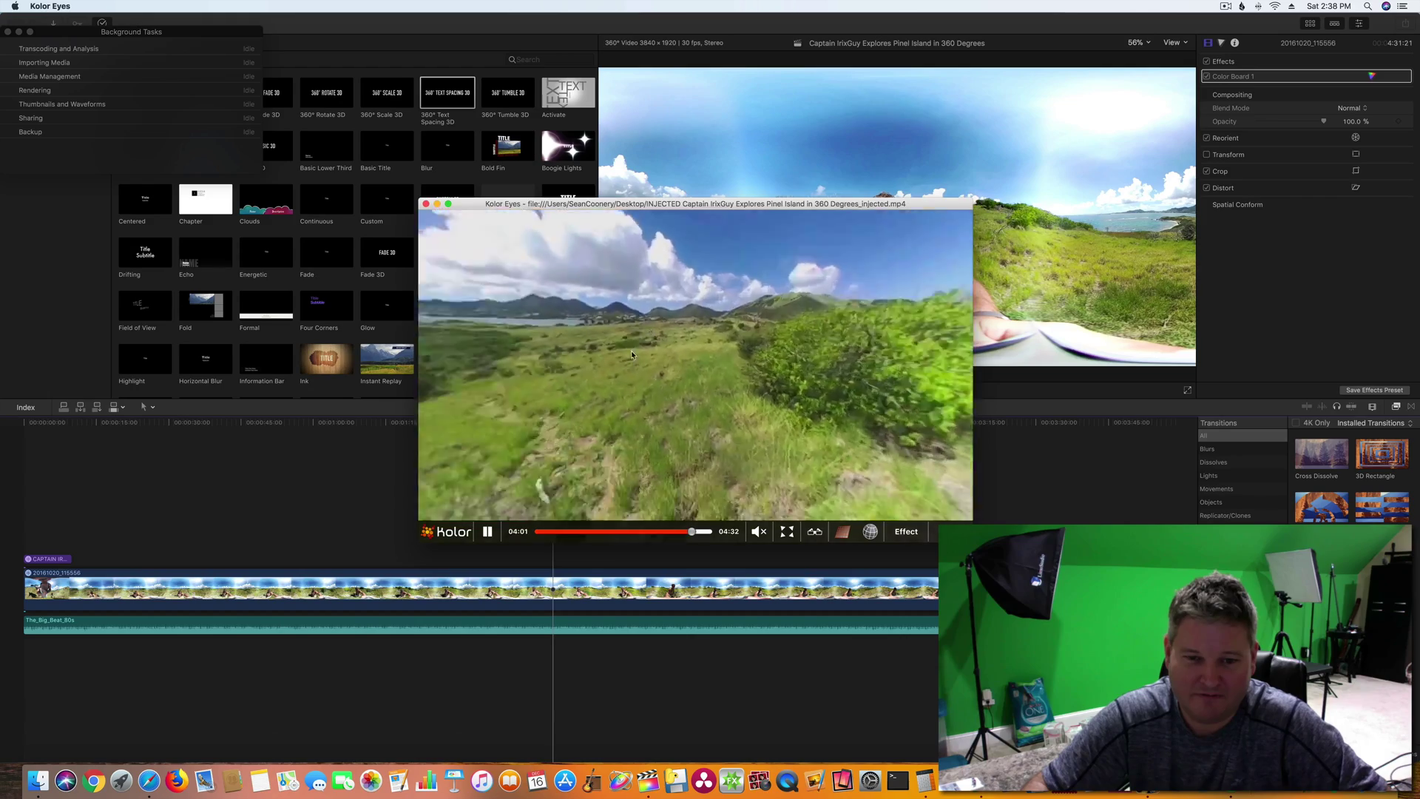
left_click(1225, 6)
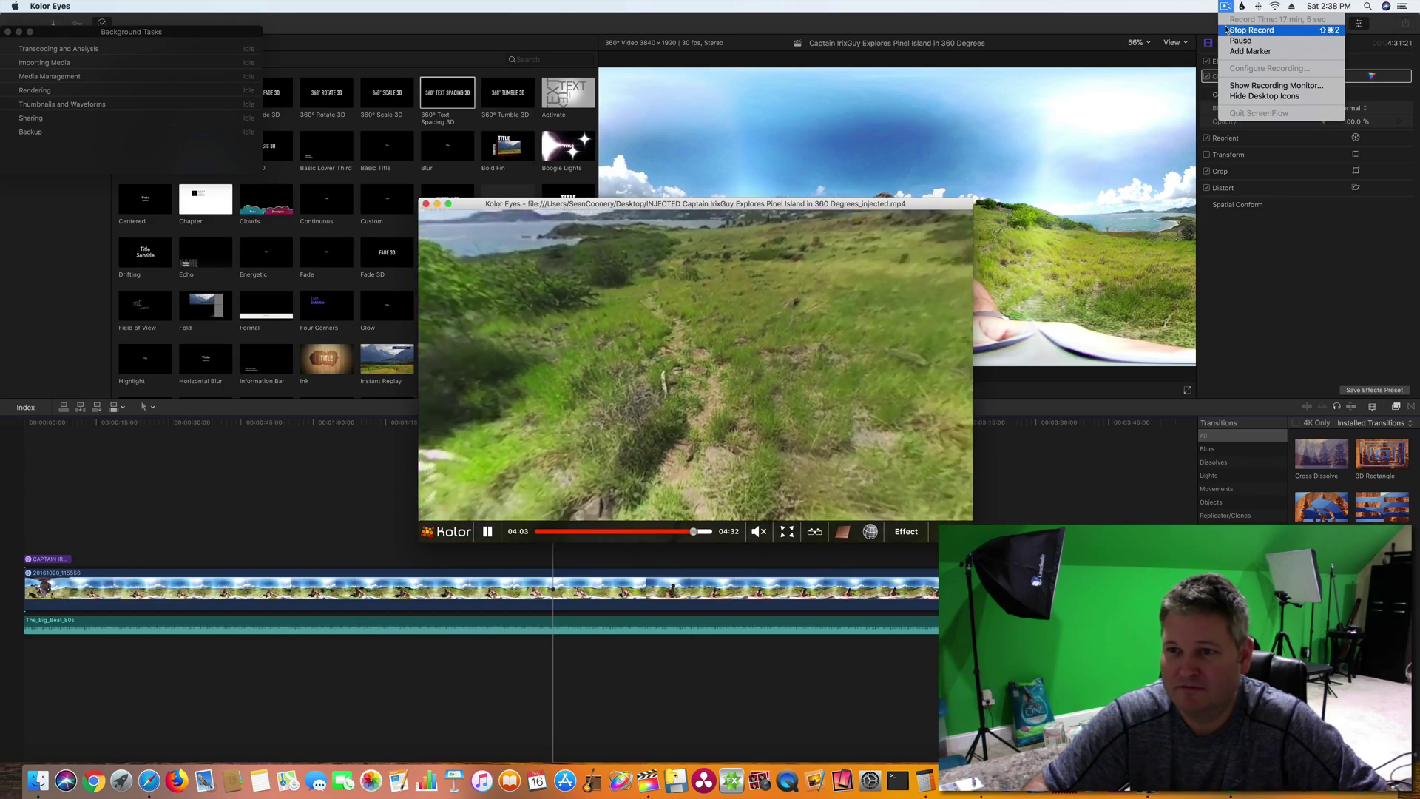